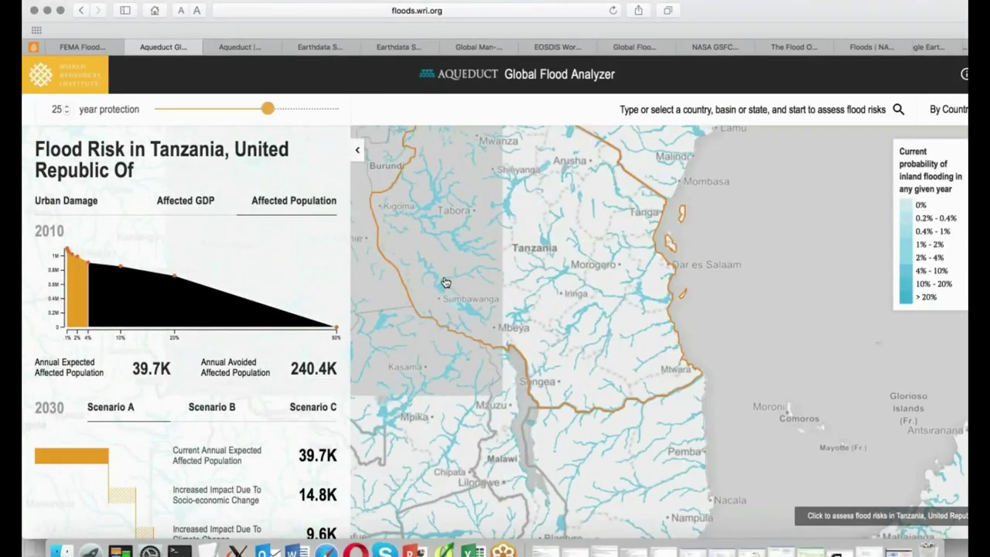
# View Tanzania's urban damage figures in the flood analyzer, and return to its affected population figures
pyautogui.scroll(-1, 445, 282)
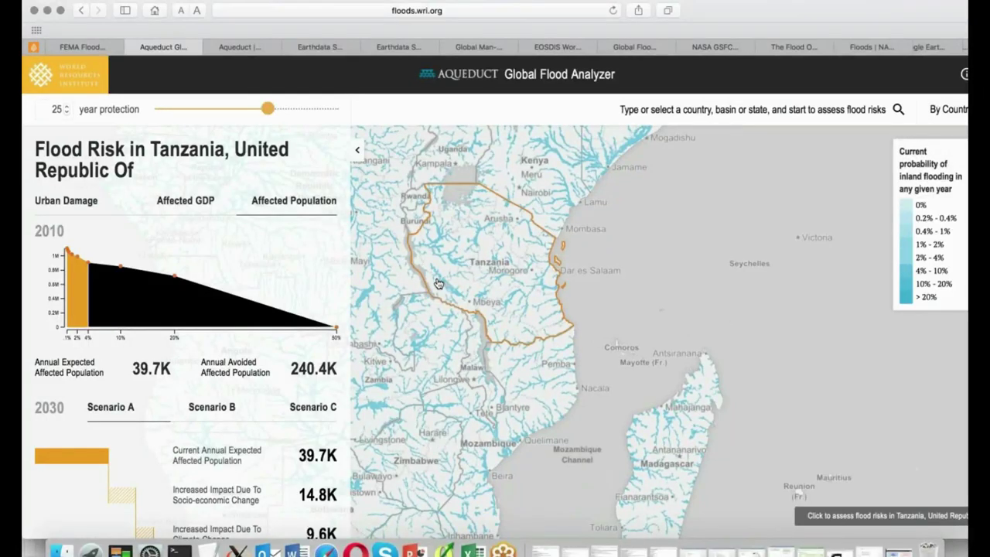
pyautogui.scroll(1, 436, 291)
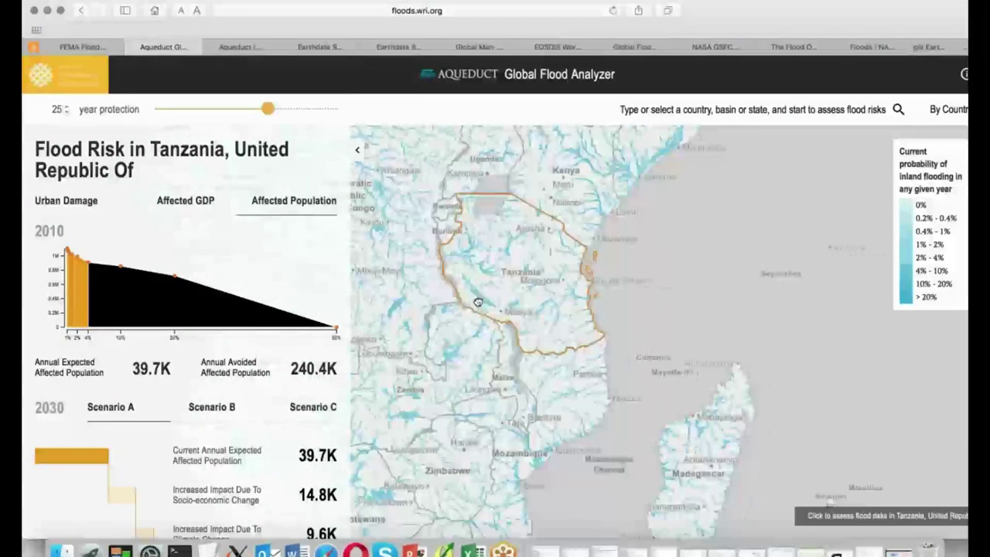
pyautogui.scroll(1, 435, 291)
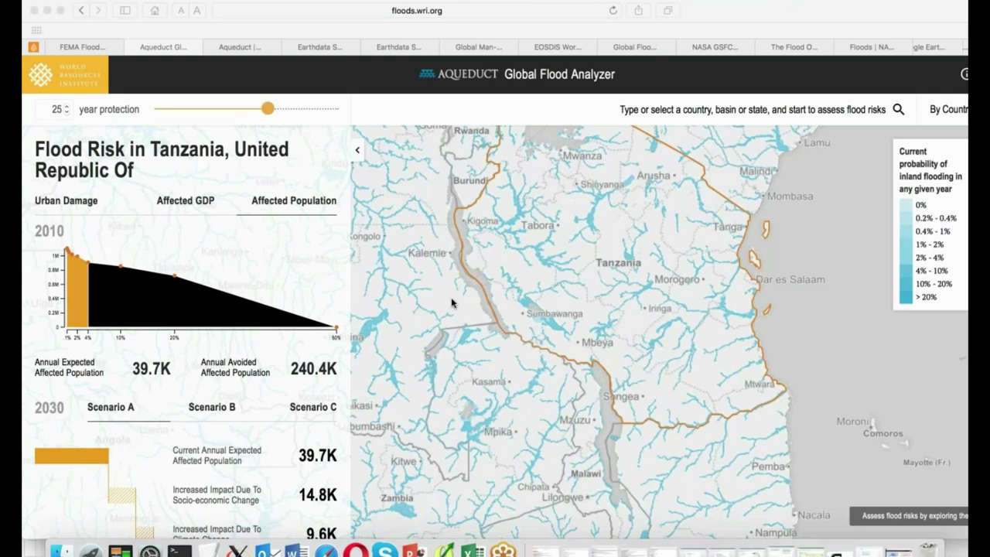
pyautogui.moveTo(291, 202)
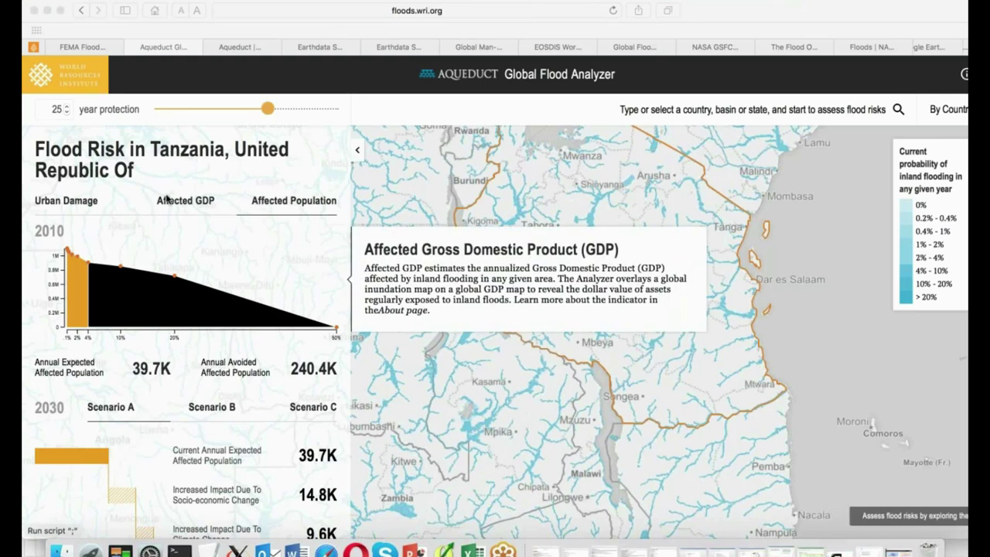
pyautogui.click(81, 202)
pyautogui.moveTo(193, 210)
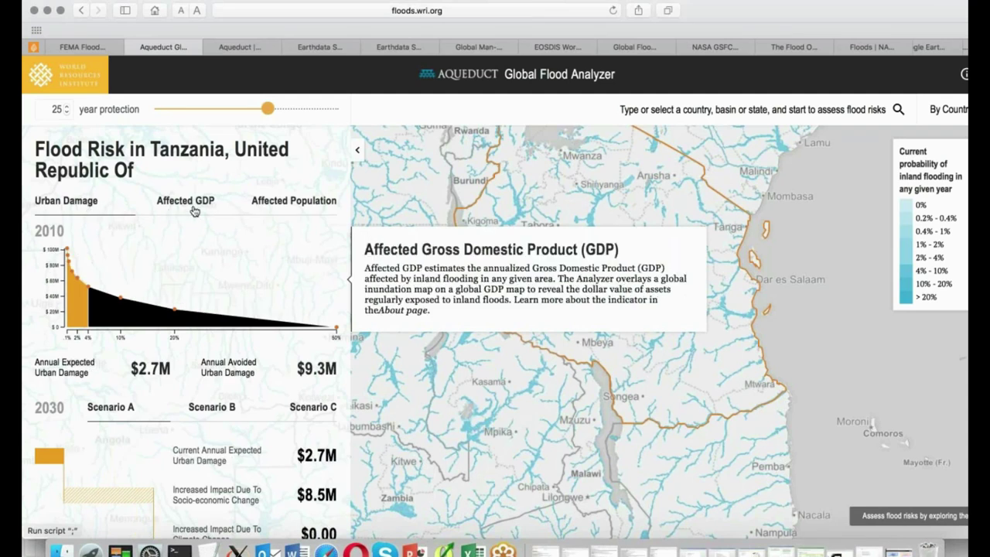
pyautogui.click(293, 201)
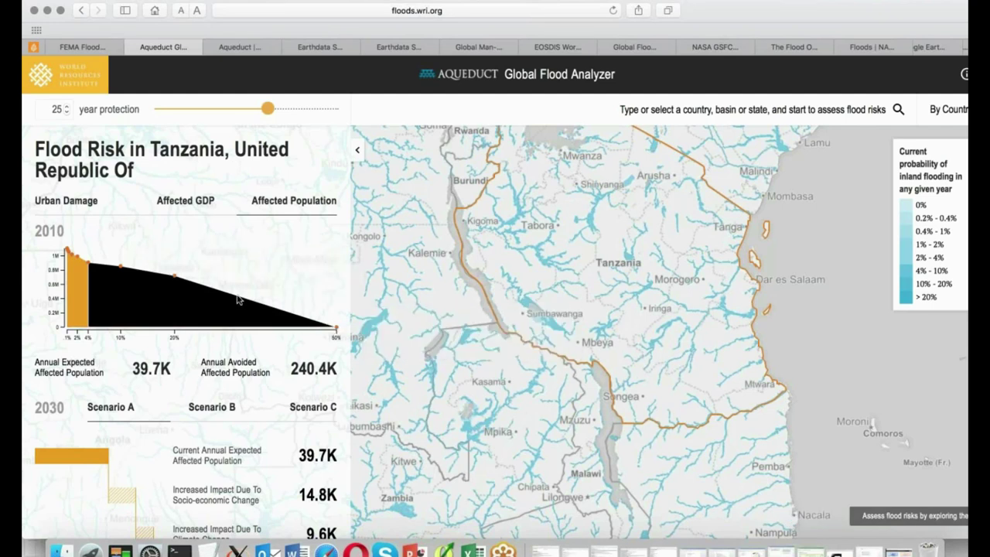
# Show the 2030 Scenario C projection of Tanzania's affected population and highlight the 2030 annual expected figure
pyautogui.moveTo(175, 277)
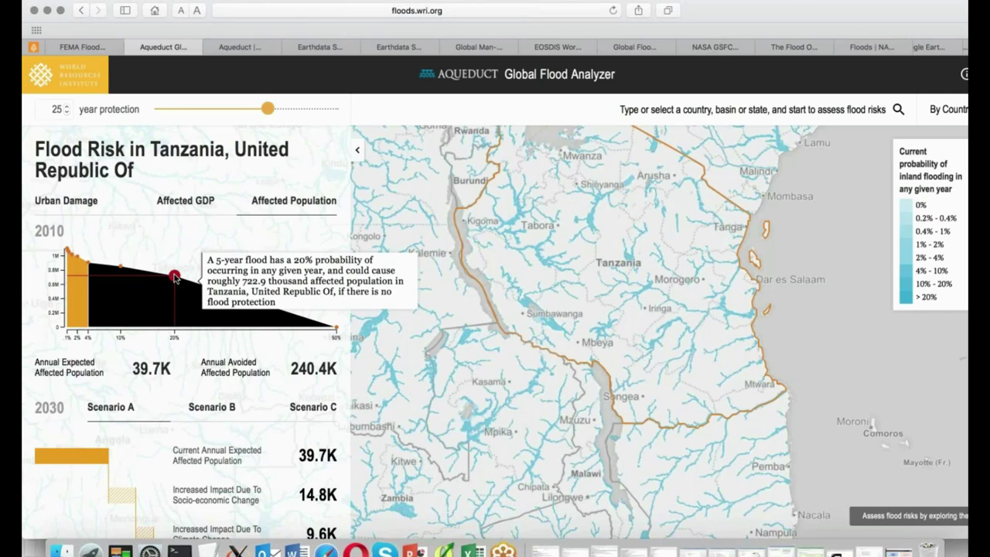
pyautogui.moveTo(120, 271)
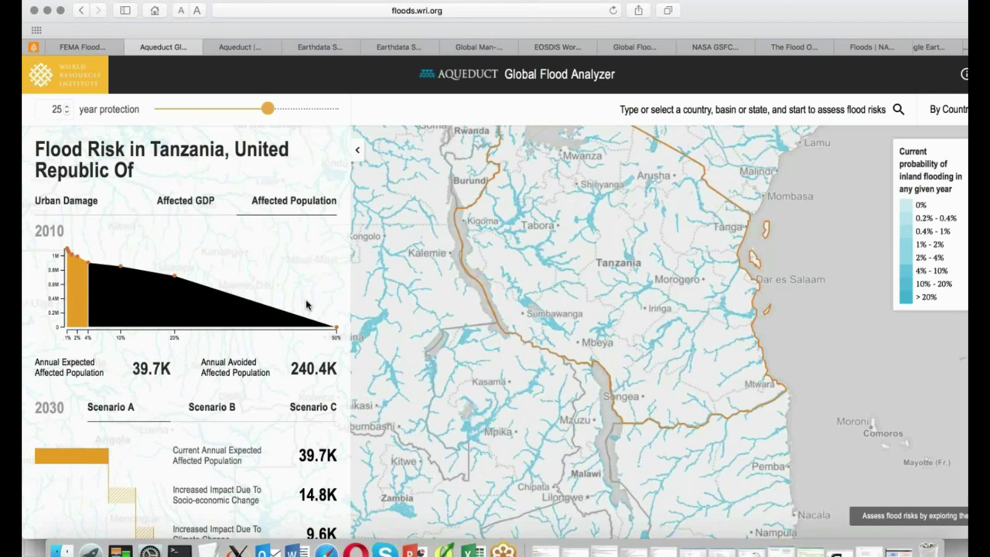
pyautogui.moveTo(303, 408)
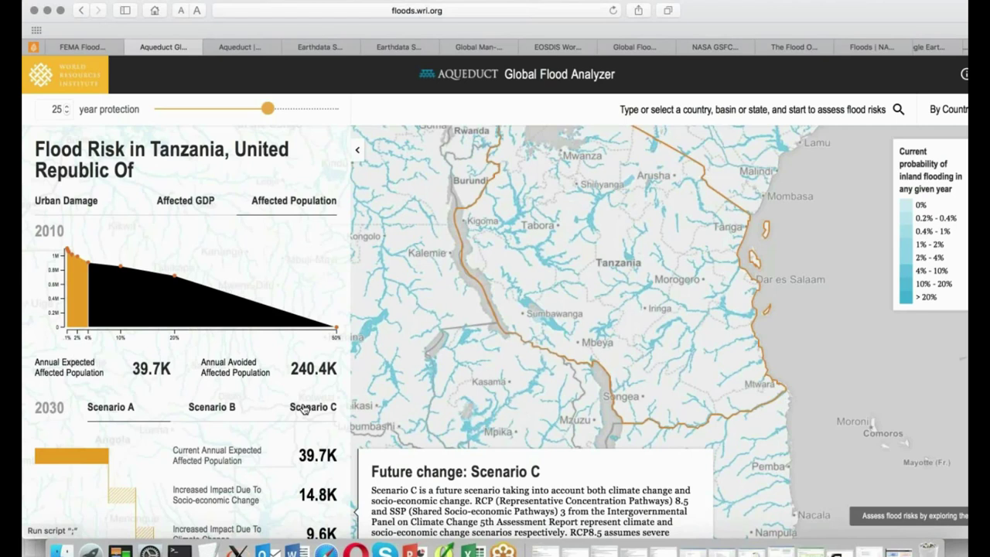
pyautogui.scroll(-2, 304, 409)
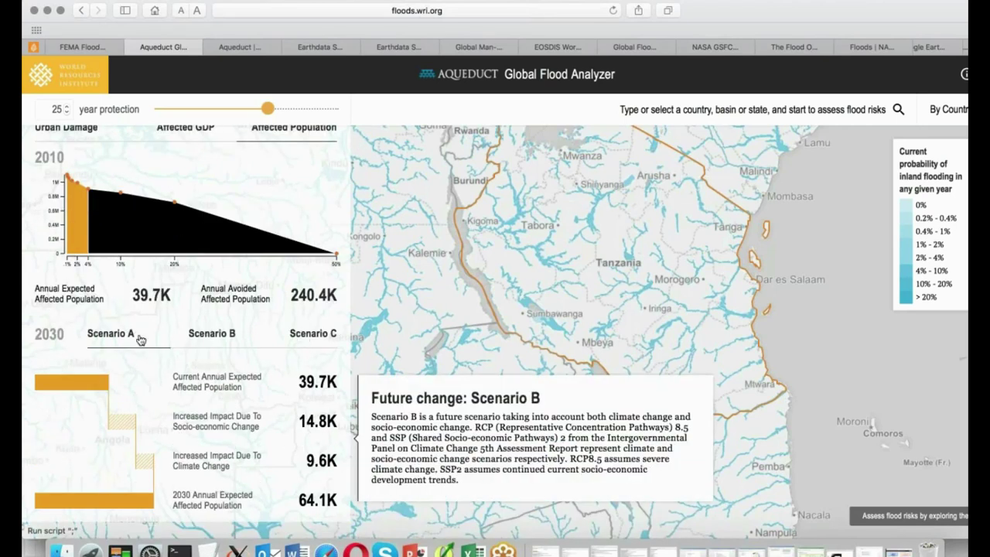
pyautogui.moveTo(296, 338)
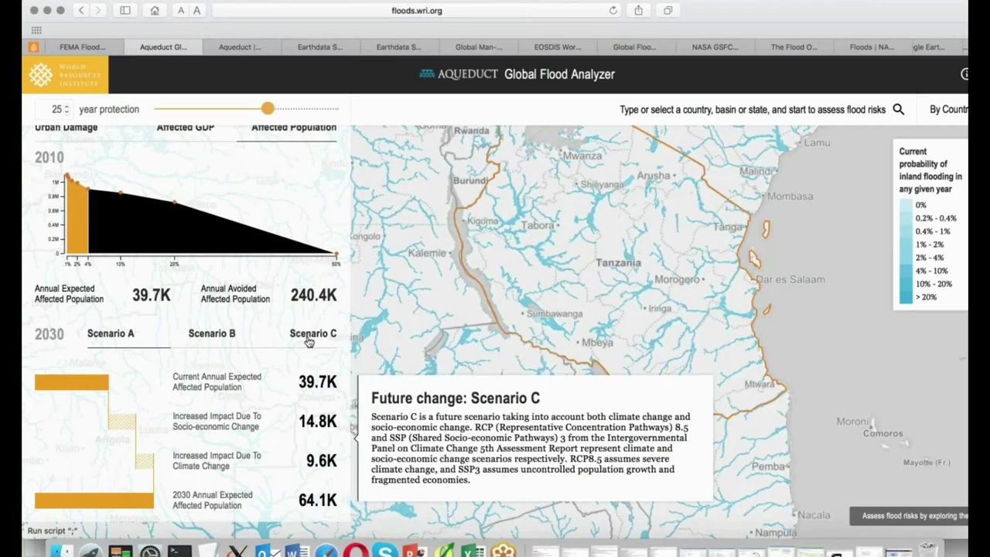
pyautogui.click(308, 340)
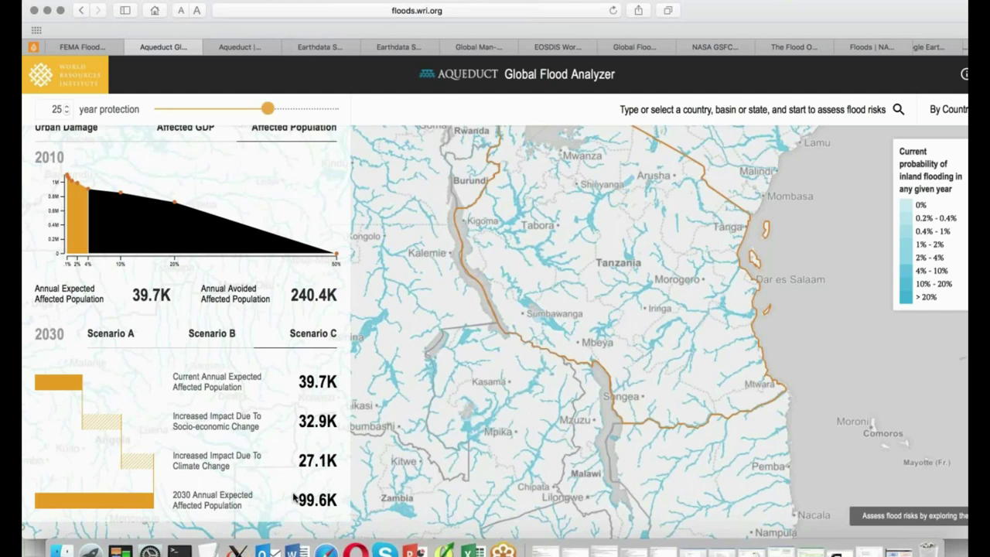
pyautogui.moveTo(298, 499); pyautogui.dragTo(328, 501)
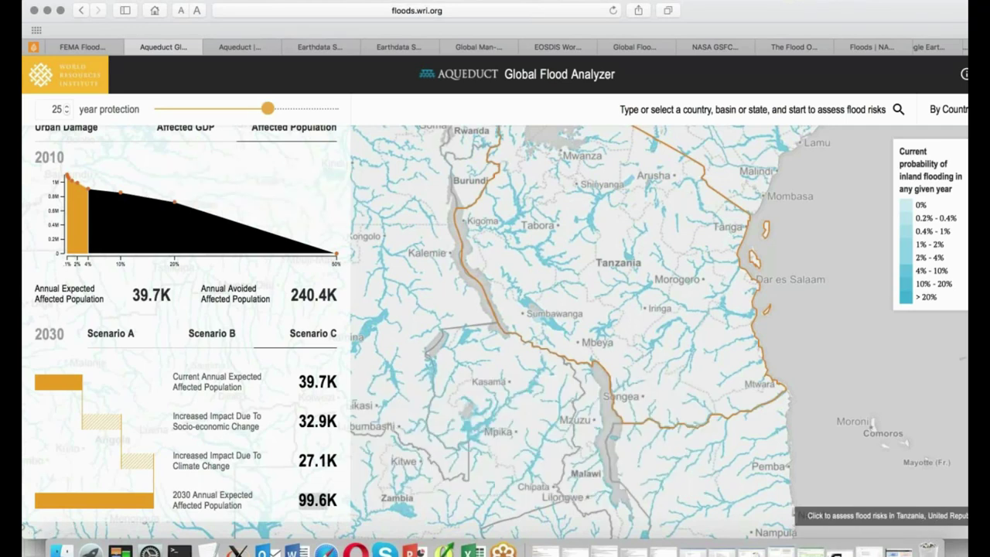
# Examine the inland flooding probability map across the whole African continent
pyautogui.scroll(-3, 432, 313)
pyautogui.moveTo(433, 313); pyautogui.dragTo(619, 296)
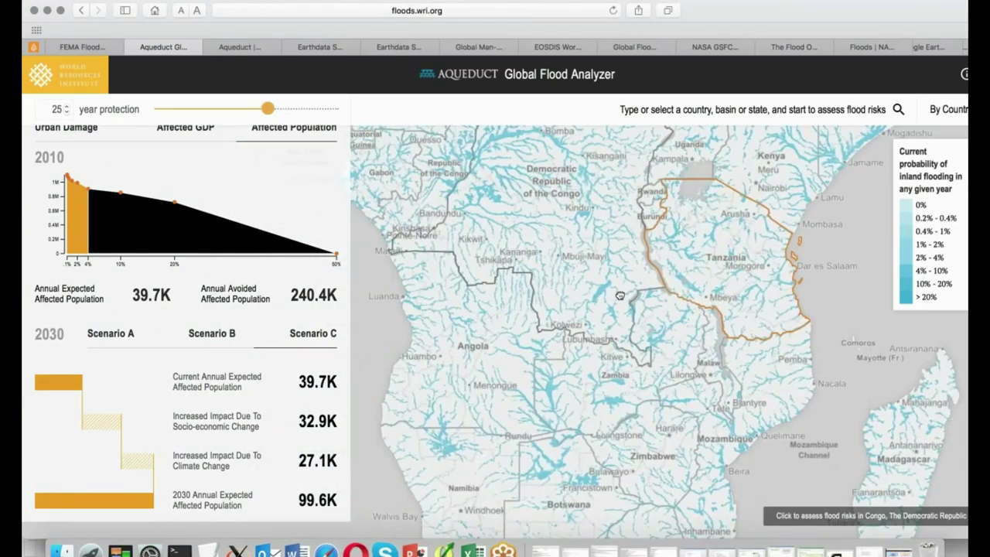
pyautogui.scroll(-3, 619, 295)
pyautogui.moveTo(537, 213); pyautogui.dragTo(525, 296)
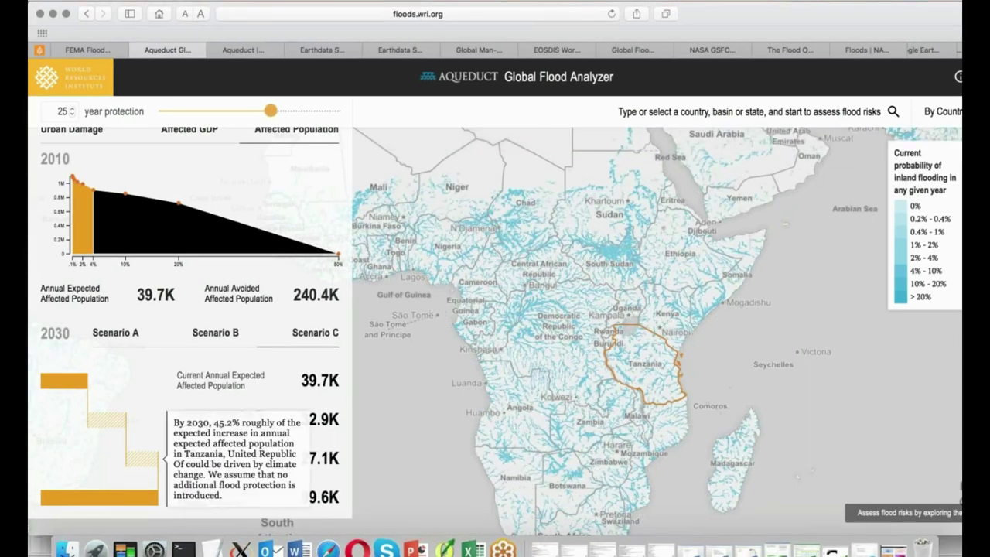
# Switch to PowerPoint and present the slide about the World Resources Institute's global flood risk maps
pyautogui.click(417, 549)
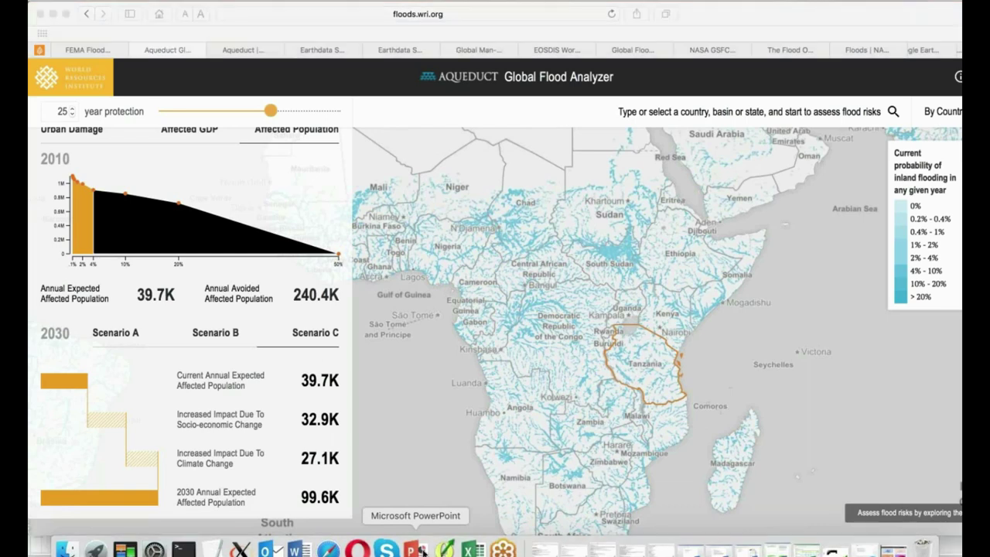
pyautogui.press('super+shift+Return')
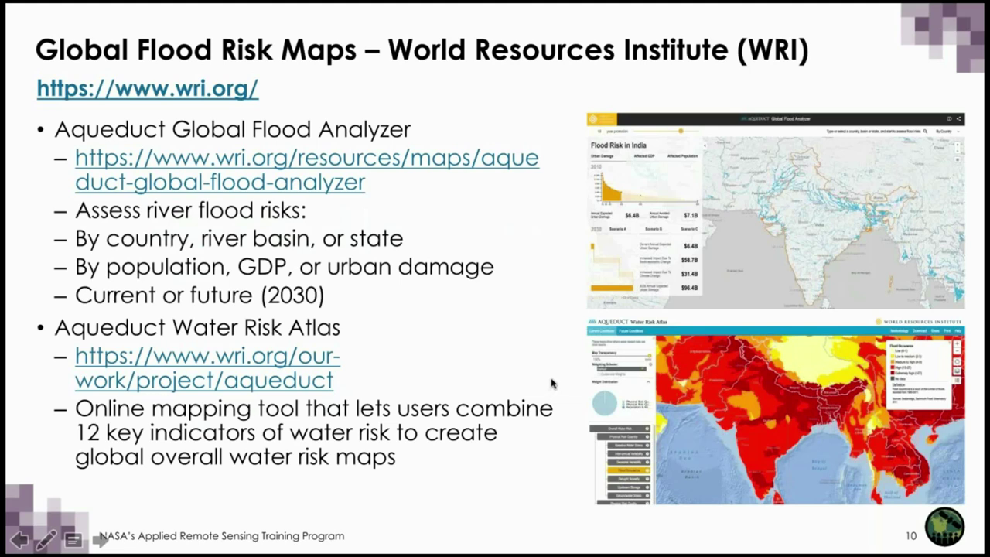
# Leave the slideshow and examine overall water risk around Tanzania and the available indicators in the Aqueduct Water Risk Atlas
pyautogui.press('Escape')
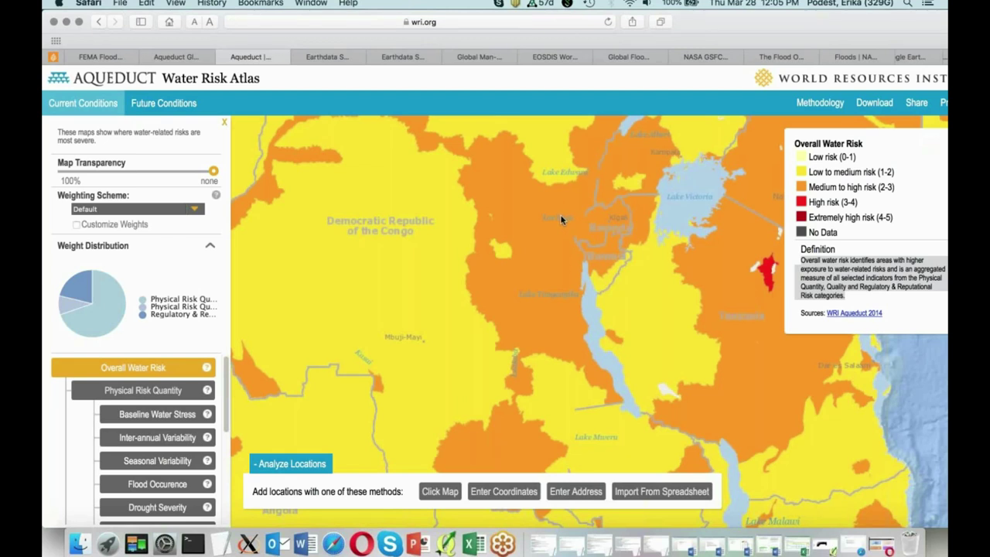
pyautogui.moveTo(738, 361); pyautogui.dragTo(537, 384)
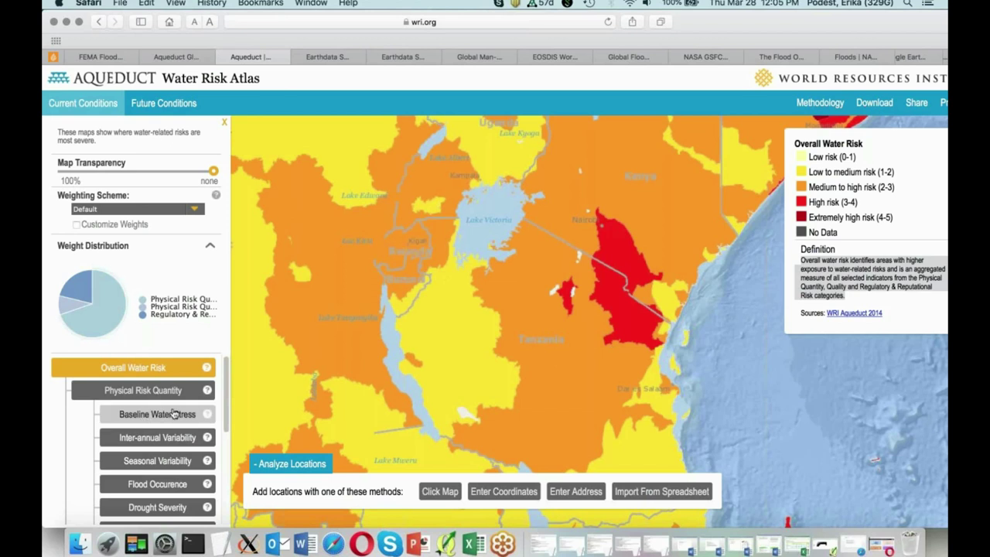
pyautogui.scroll(-2, 225, 361)
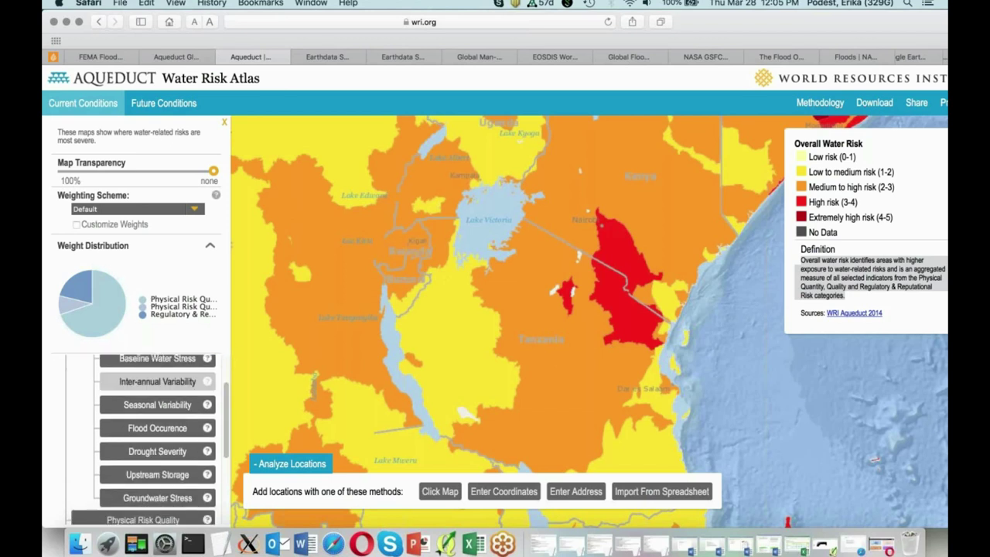
pyautogui.moveTo(464, 290); pyautogui.dragTo(462, 305)
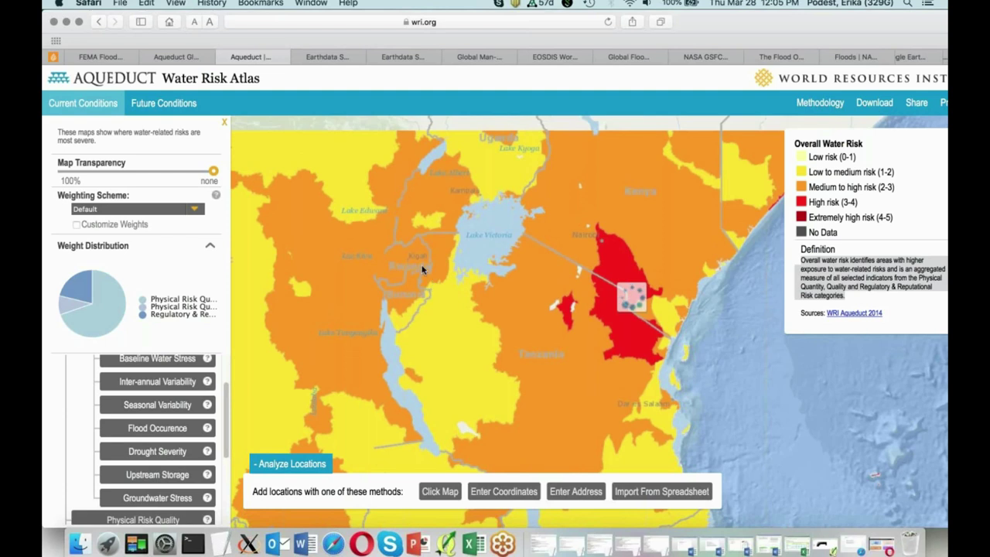
# Switch back to the PowerPoint slideshow and advance to the "Identifying Infrastructure at Risk" slide
pyautogui.click(418, 545)
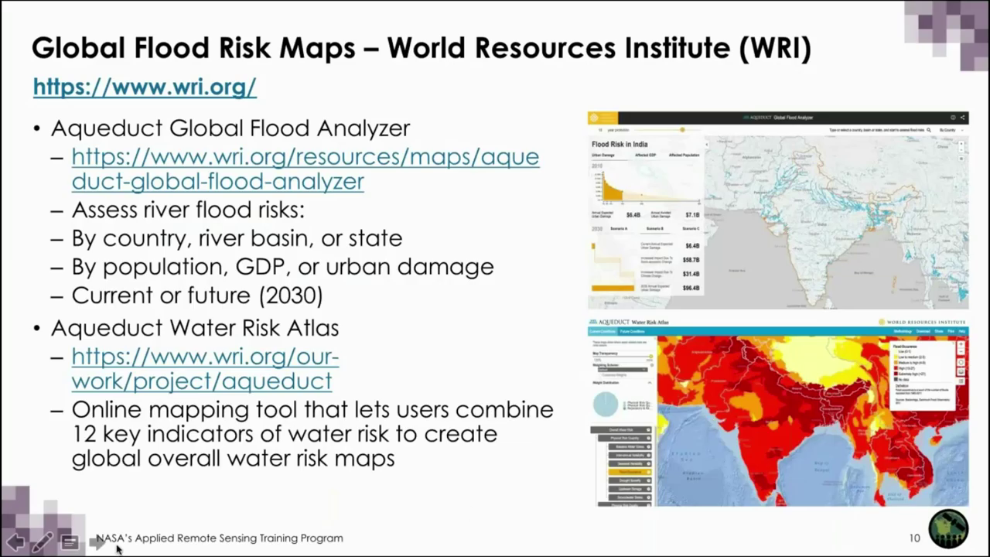
pyautogui.click(96, 542)
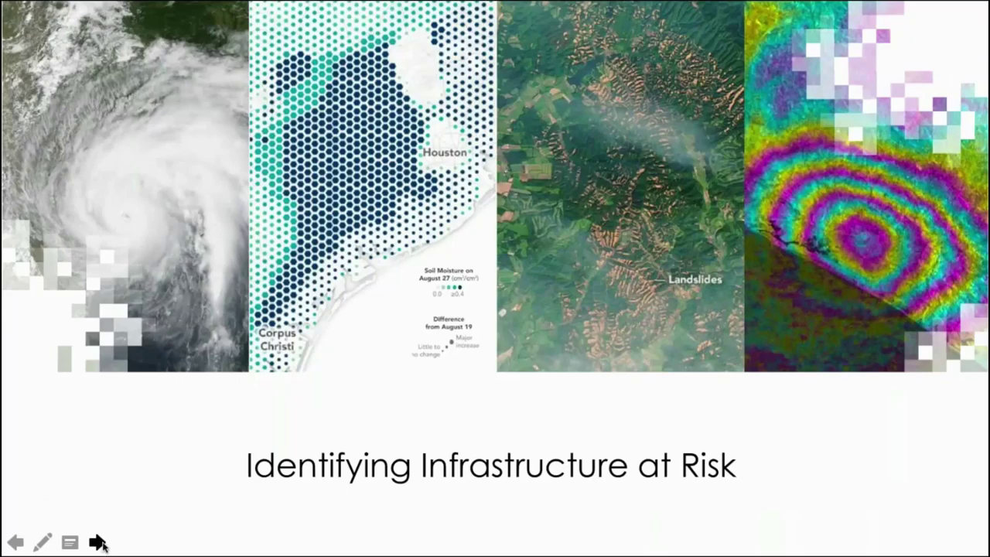
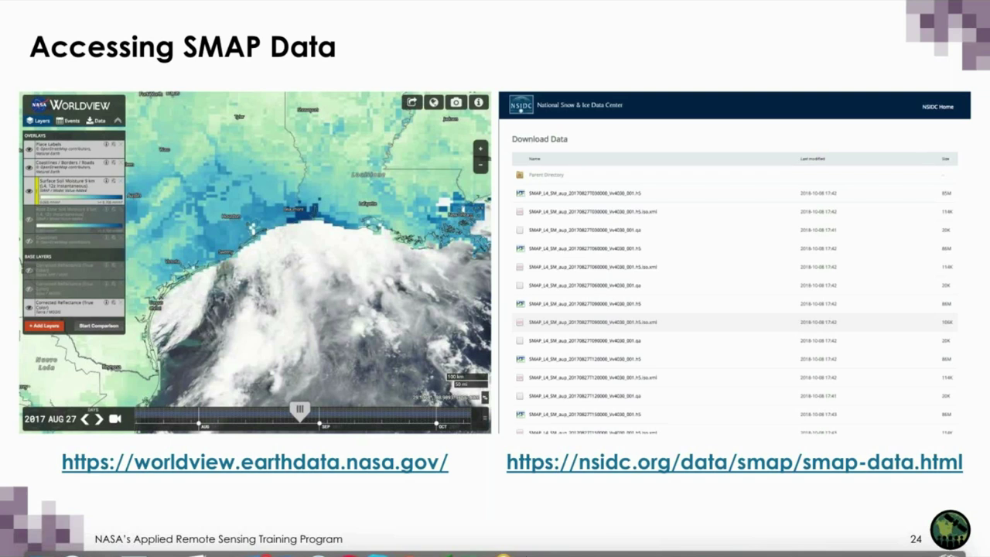
# Switch from the "Accessing SMAP Data" slide to Safari and bring up the NASA Worldview page
pyautogui.press('Right')
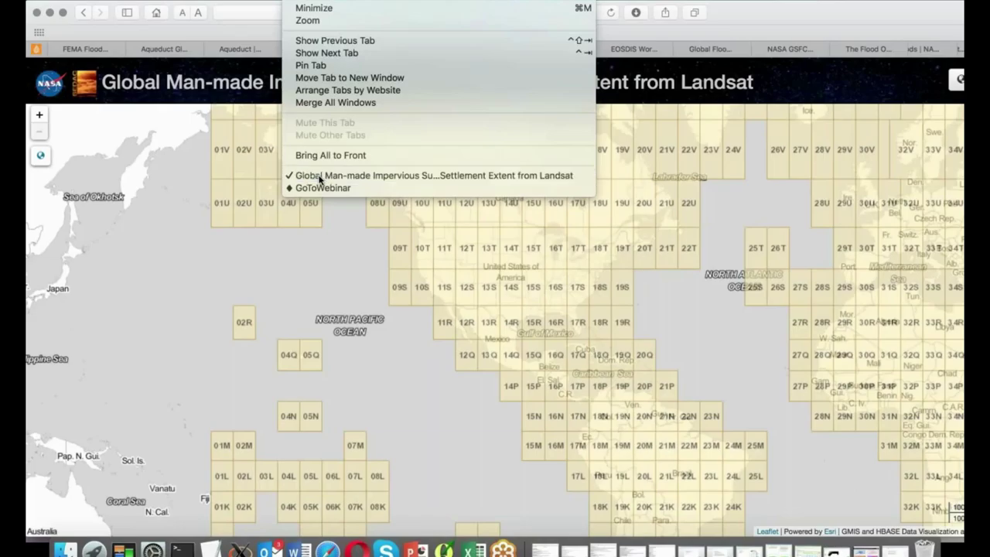
pyautogui.click(364, 181)
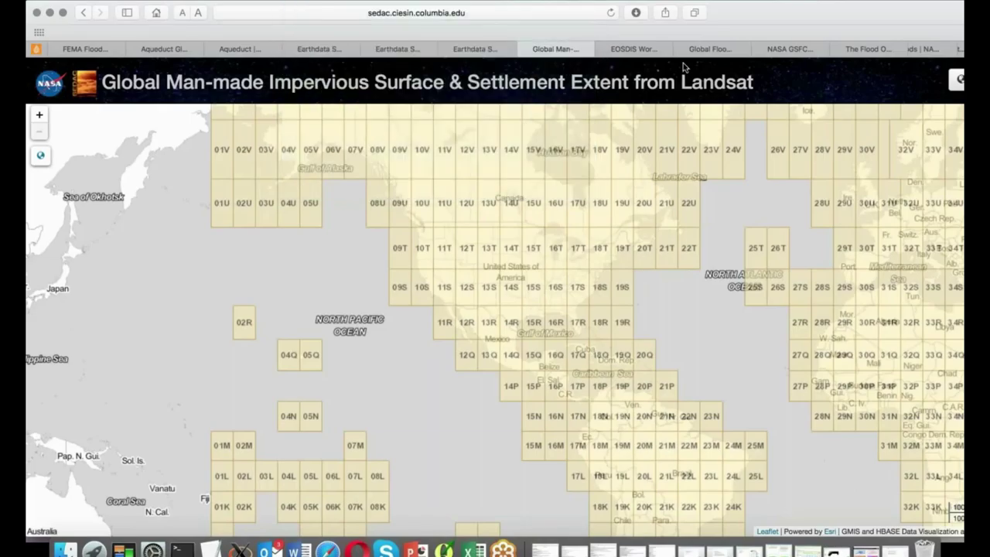
pyautogui.click(630, 48)
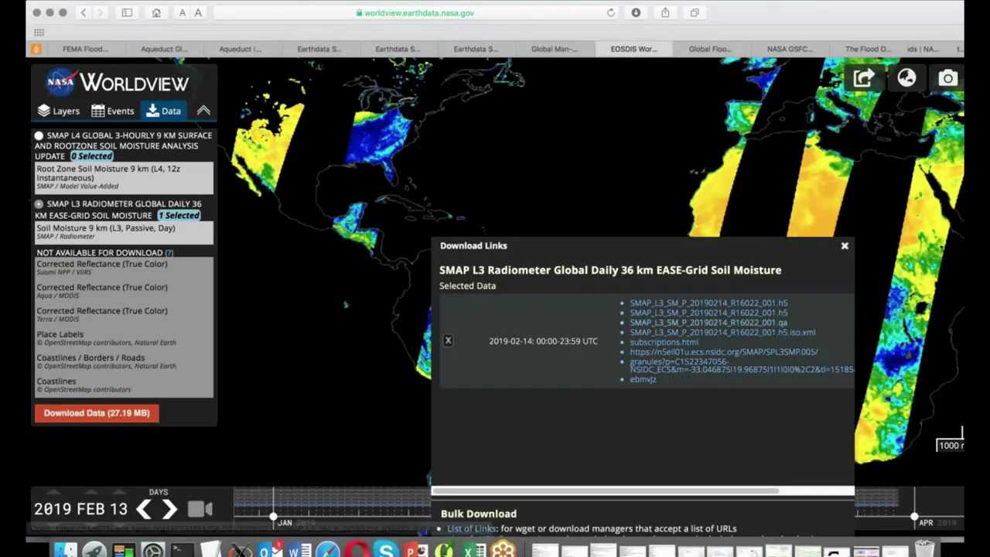
# Close the SMAP download links, reset Worldview to its defaults and dismiss the welcome window
pyautogui.click(845, 245)
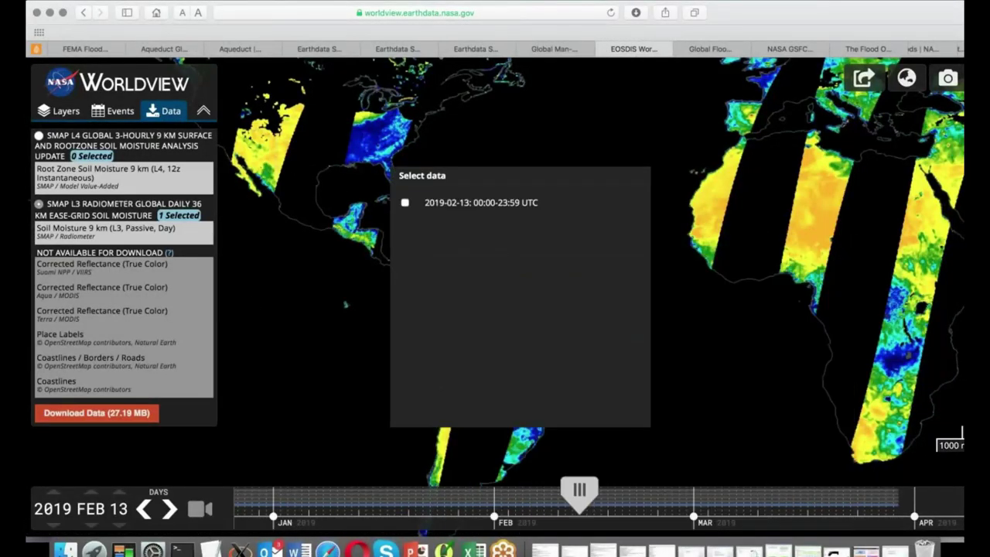
pyautogui.click(116, 81)
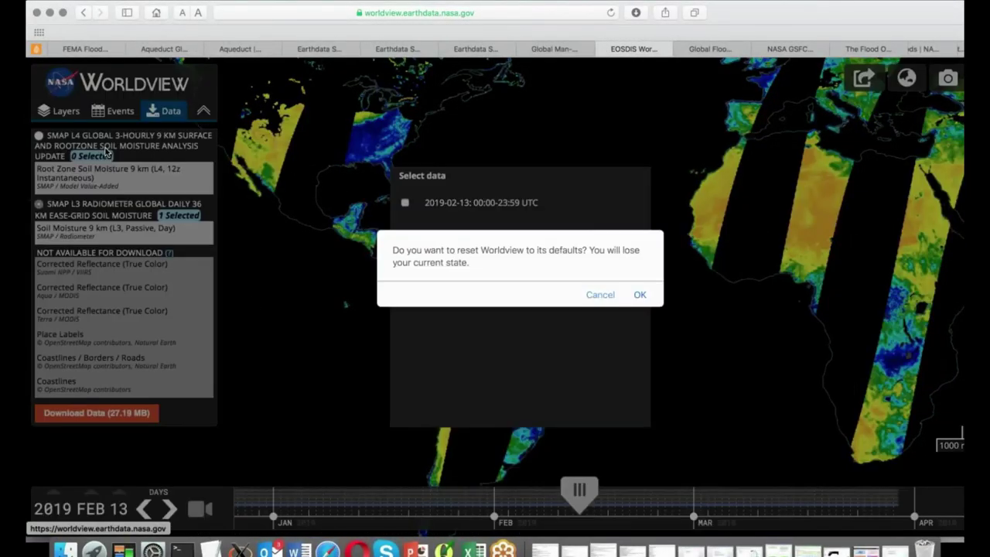
pyautogui.click(641, 296)
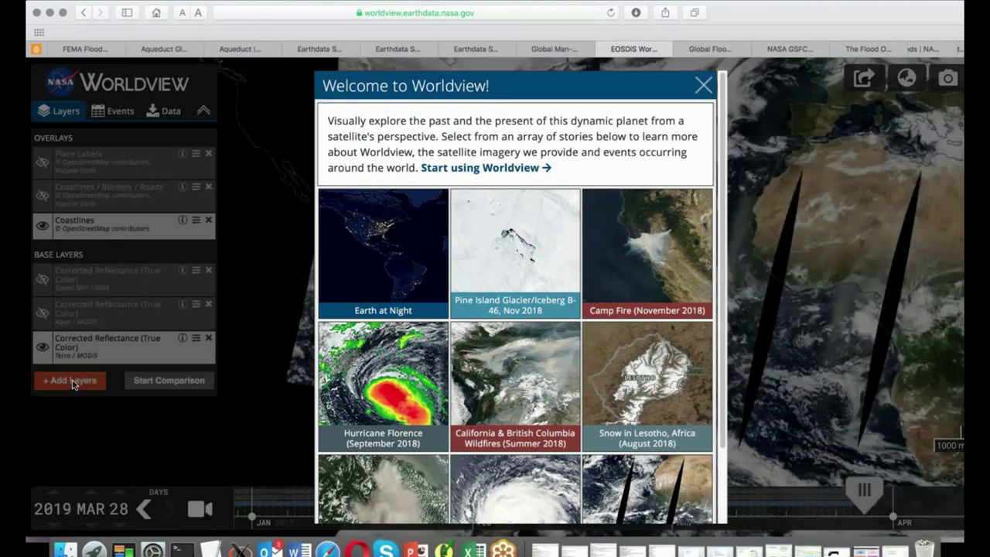
pyautogui.click(72, 384)
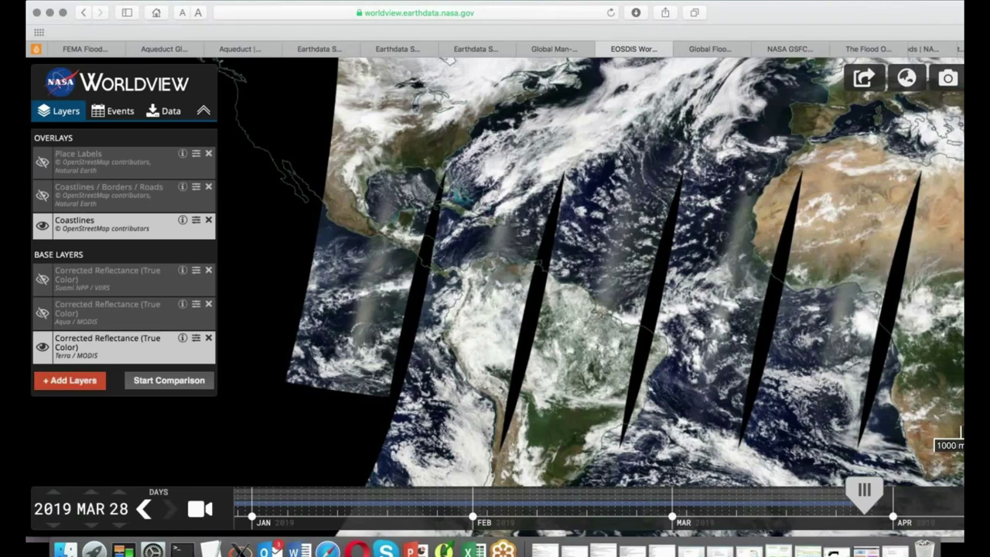
# Open the layer catalogue and list all layers in the Floods category under Hazards And Disasters
pyautogui.click(78, 382)
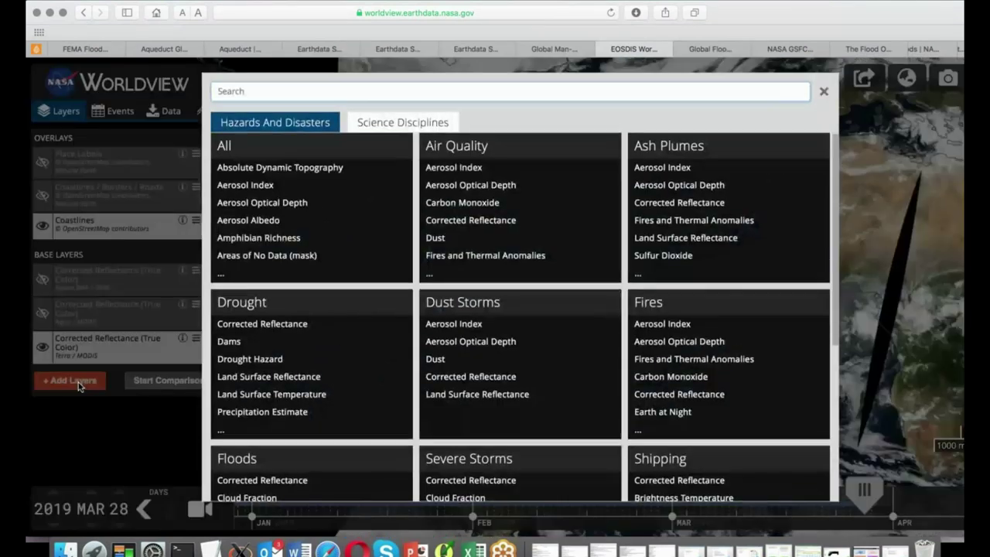
pyautogui.scroll(-2, 371, 363)
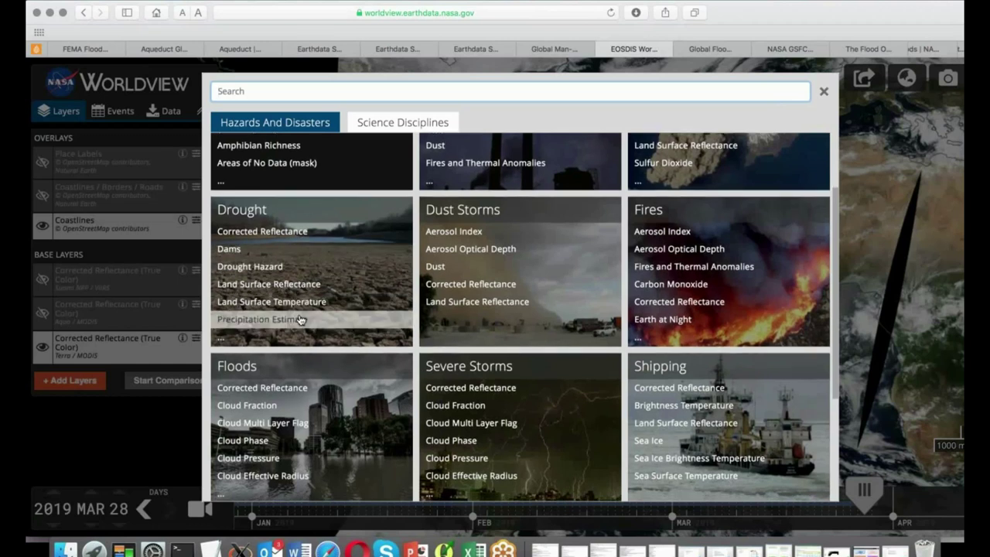
pyautogui.scroll(-1, 300, 319)
pyautogui.scroll(-1, 302, 319)
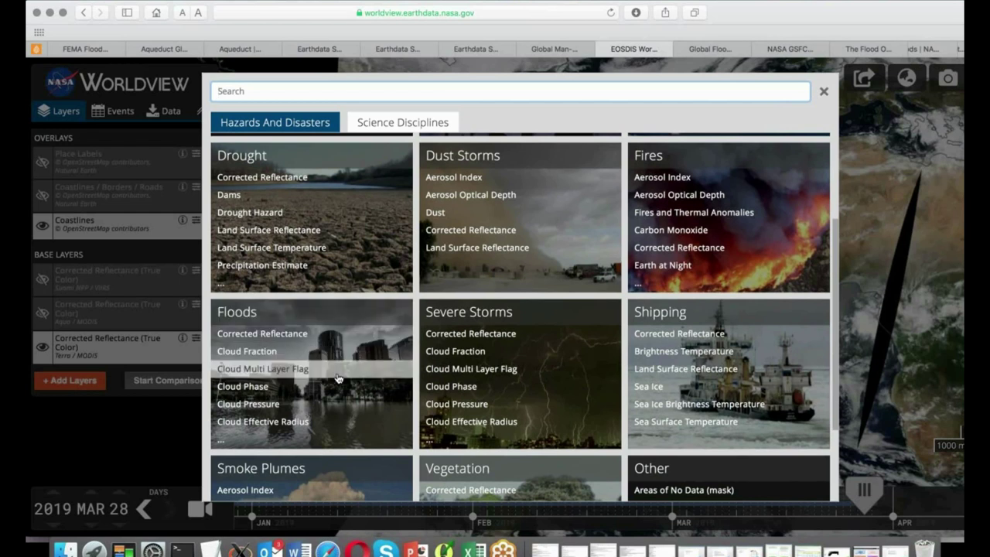
pyautogui.click(223, 445)
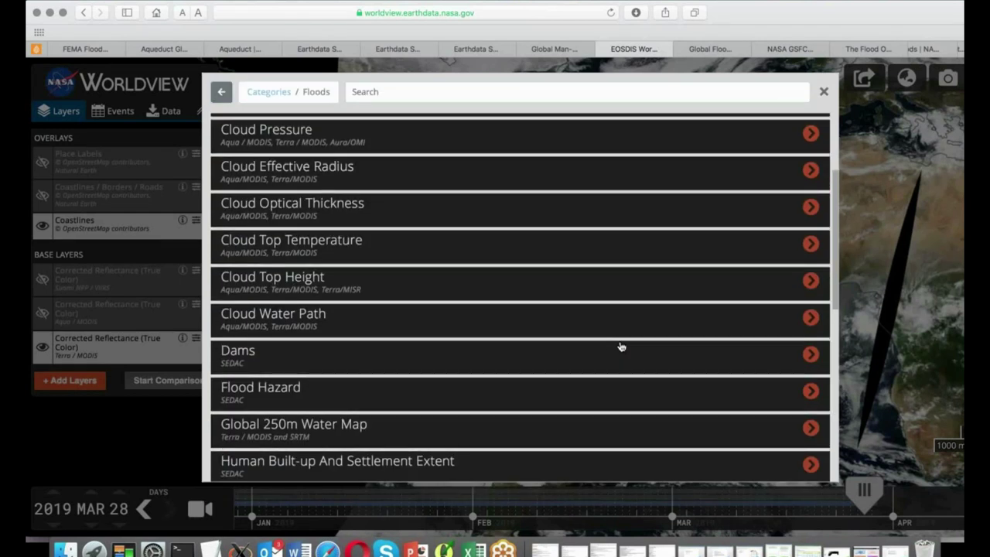
# Find Soil Moisture among the Floods layers and list its SMAP / Radiometer products
pyautogui.scroll(-2, 618, 342)
pyautogui.scroll(-2, 525, 299)
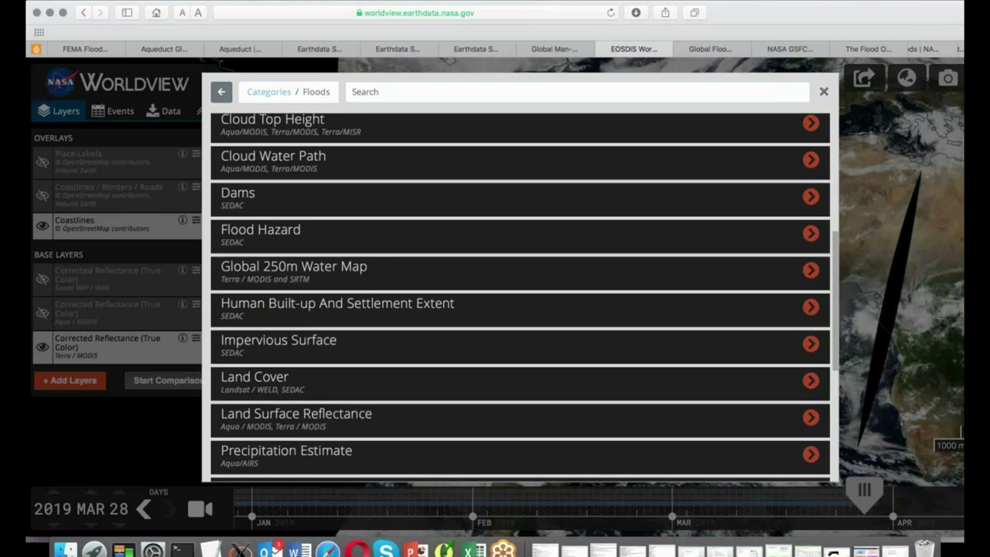
pyautogui.scroll(-1, 621, 347)
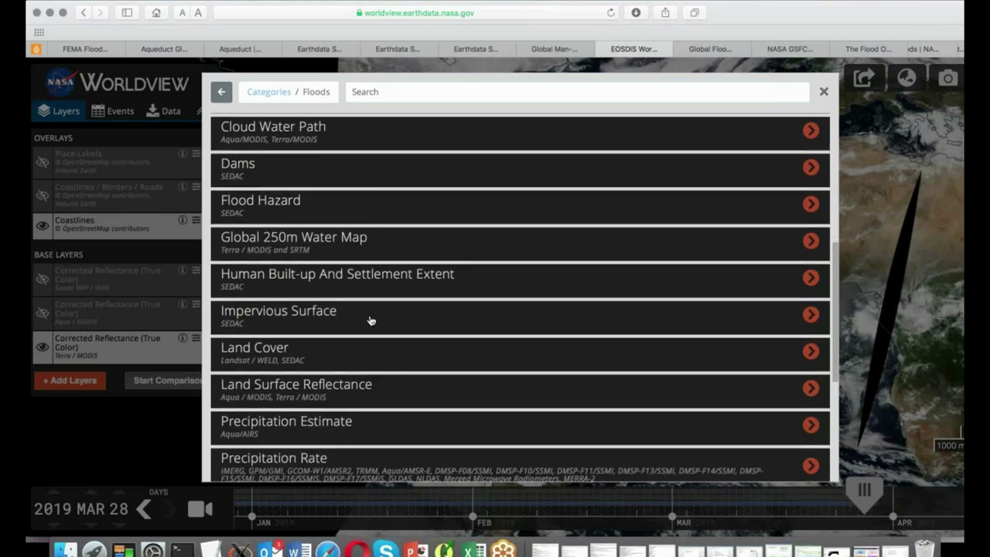
pyautogui.scroll(-6, 395, 299)
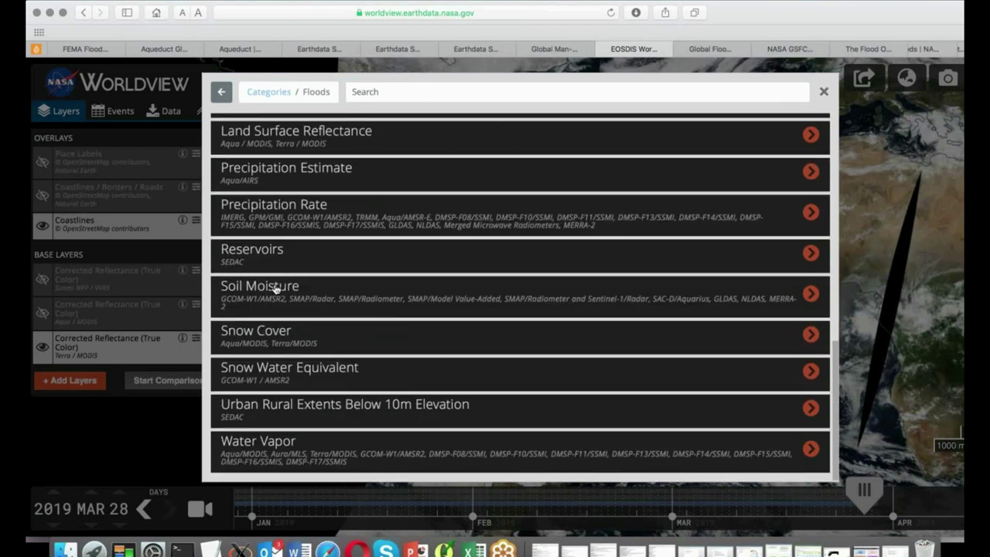
pyautogui.click(809, 295)
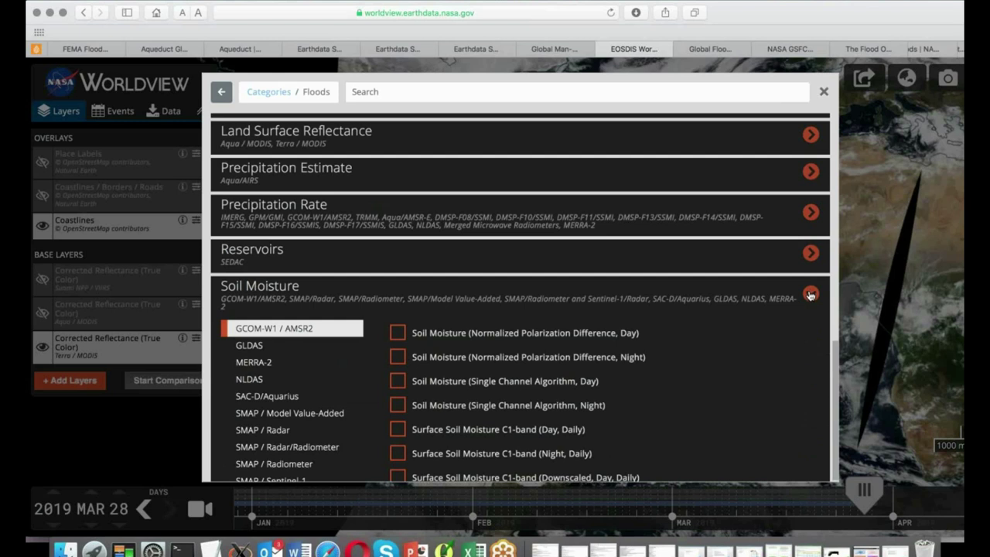
pyautogui.scroll(-3, 696, 379)
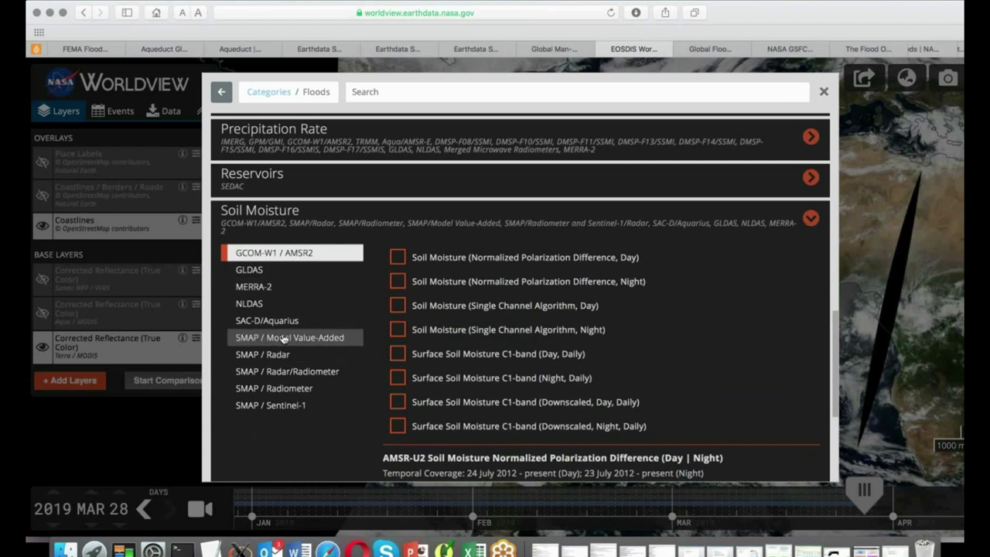
pyautogui.click(263, 392)
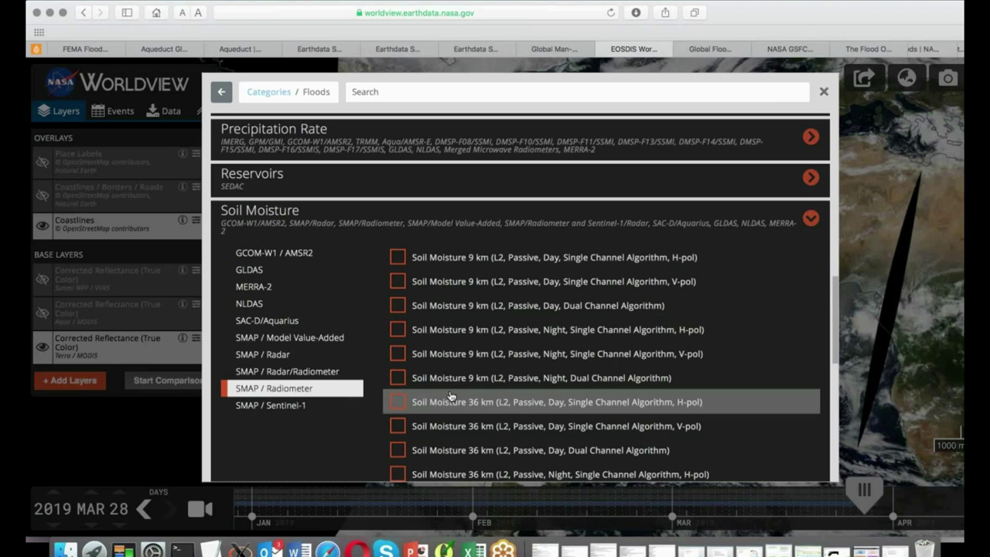
# Add the Soil Moisture 9 km (L3, Passive, Day) layer from the SMAP / Radiometer products
pyautogui.scroll(-1, 451, 395)
pyautogui.scroll(-1, 451, 396)
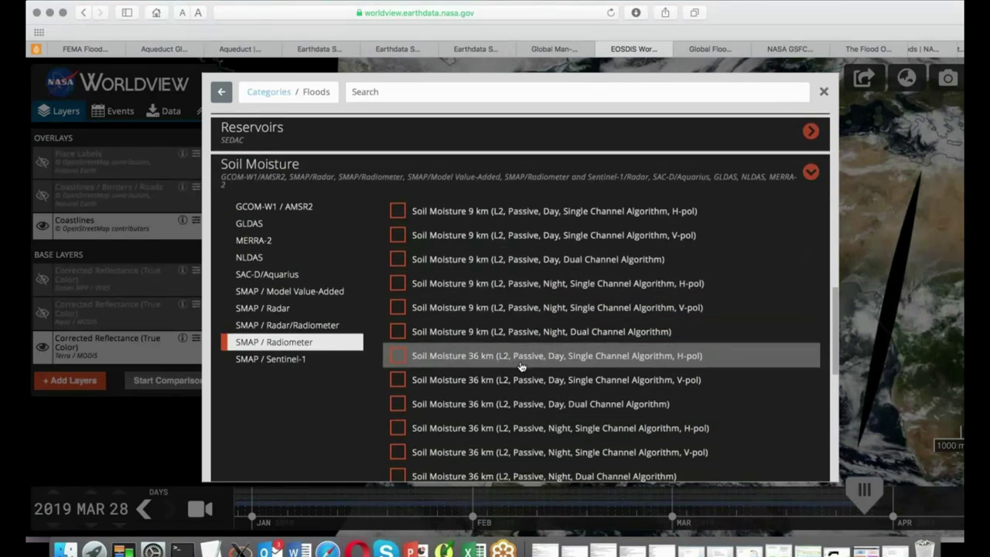
pyautogui.scroll(-1, 520, 367)
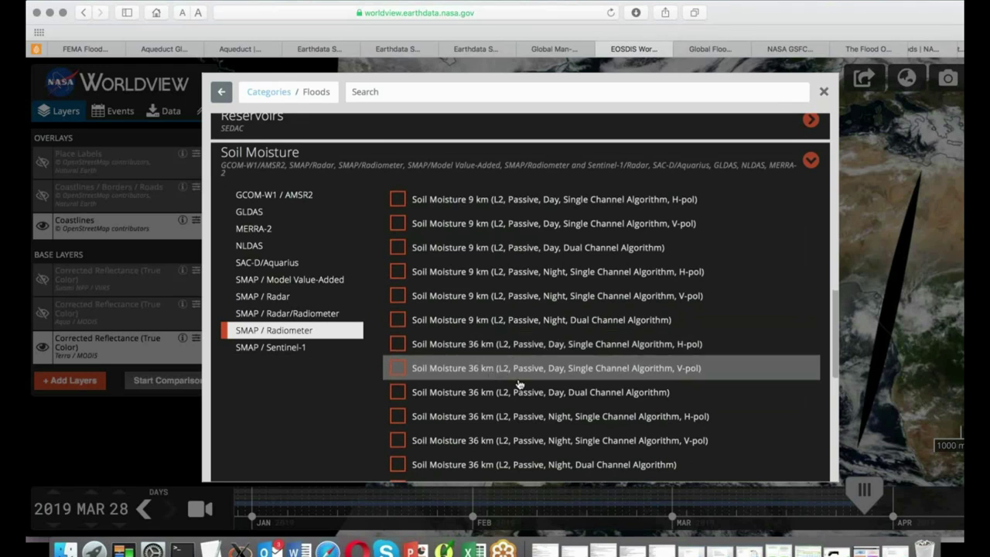
pyautogui.scroll(-1, 518, 385)
pyautogui.scroll(-3, 514, 378)
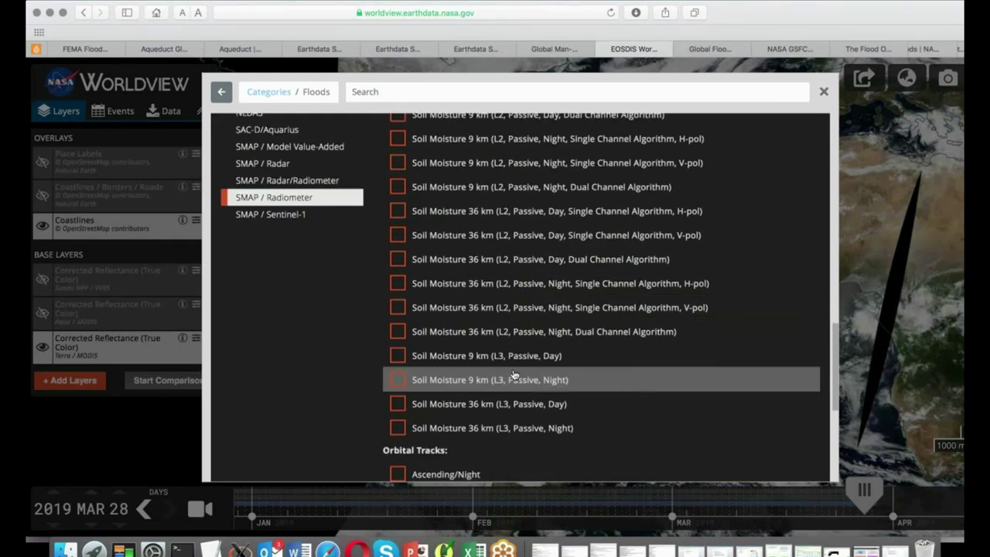
pyautogui.click(399, 360)
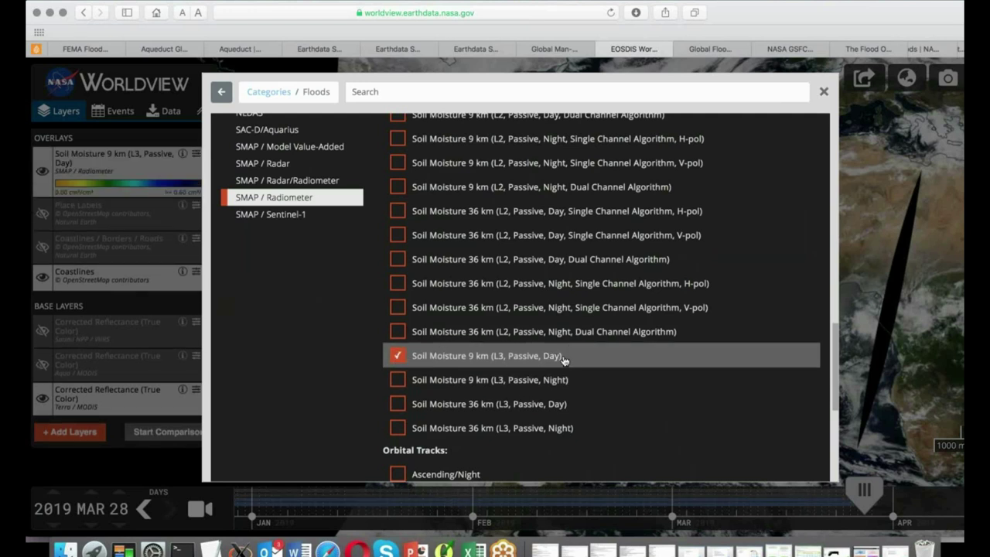
# Add the Descending/Day orbital track for the SMAP radiometer
pyautogui.scroll(-1, 530, 382)
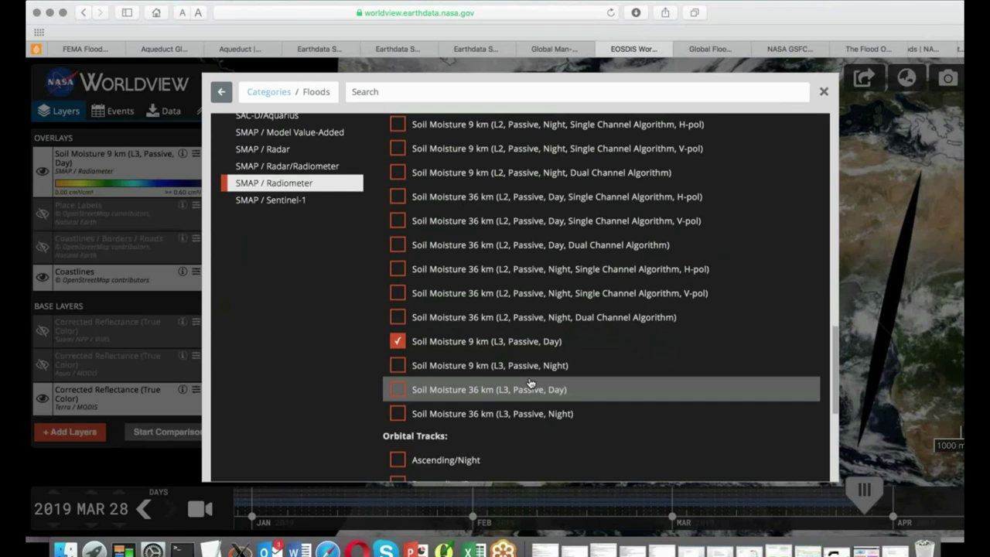
pyautogui.scroll(-3, 531, 382)
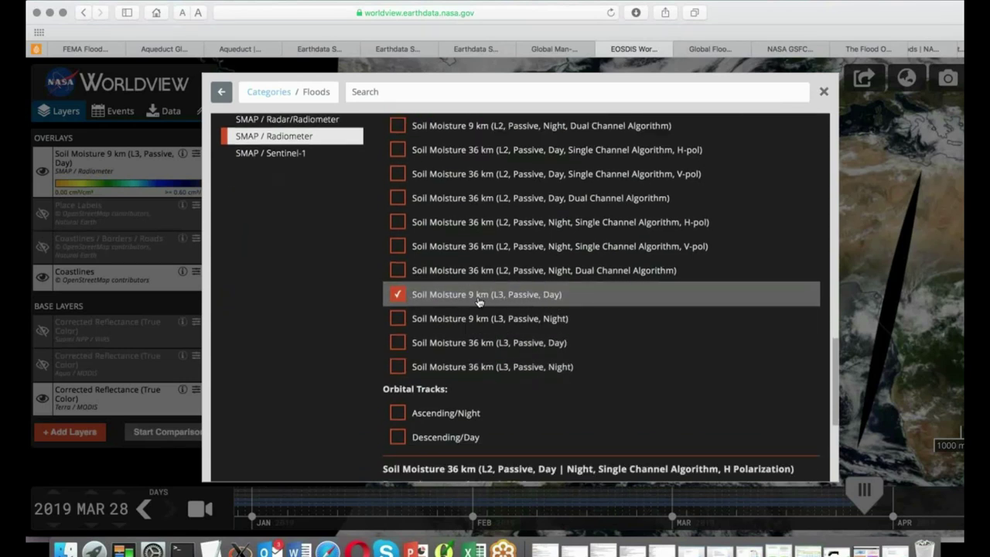
pyautogui.click(396, 441)
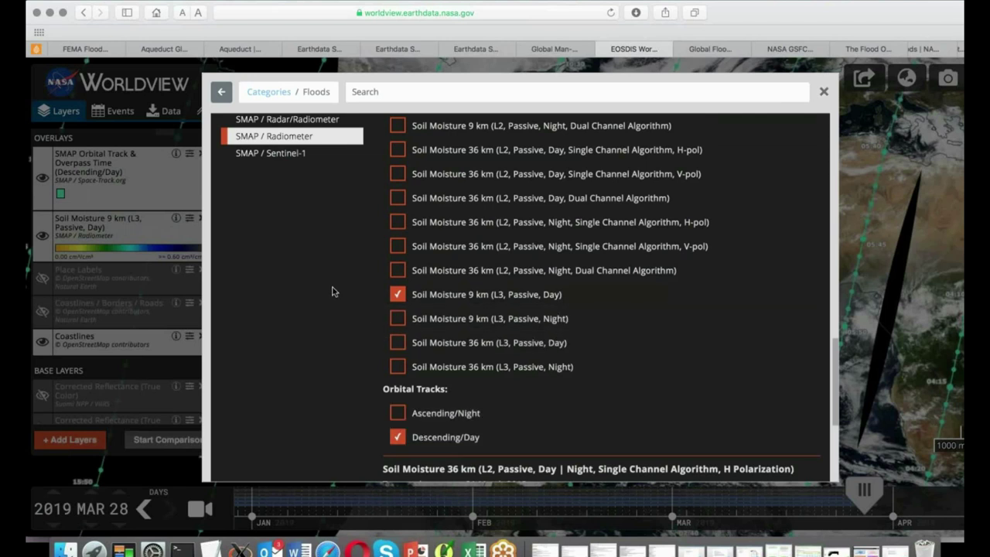
# Add Root Zone Soil Moisture 9 km (L4, 12z Instantaneous) from SMAP / Model Value-Added and close the layer catalogue
pyautogui.scroll(1, 332, 291)
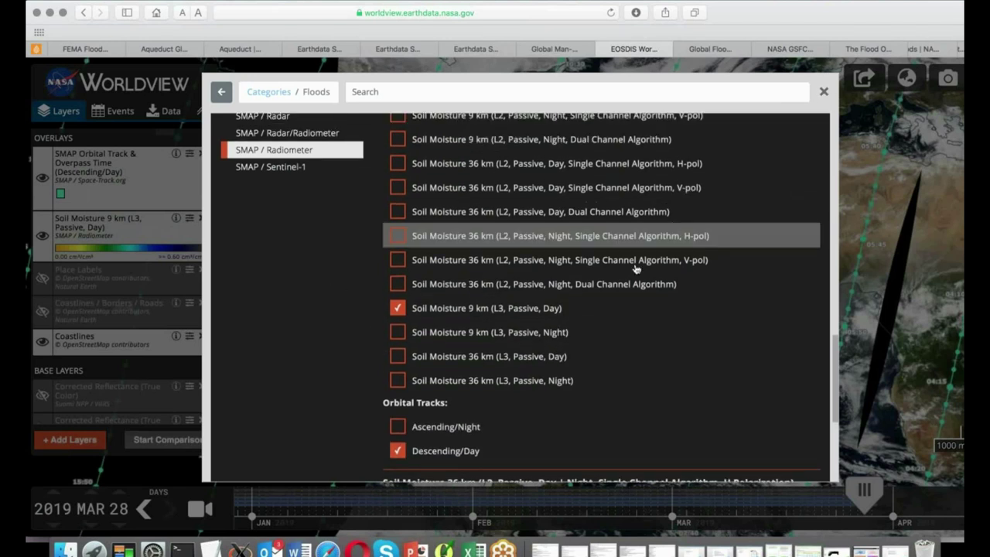
pyautogui.scroll(5, 611, 270)
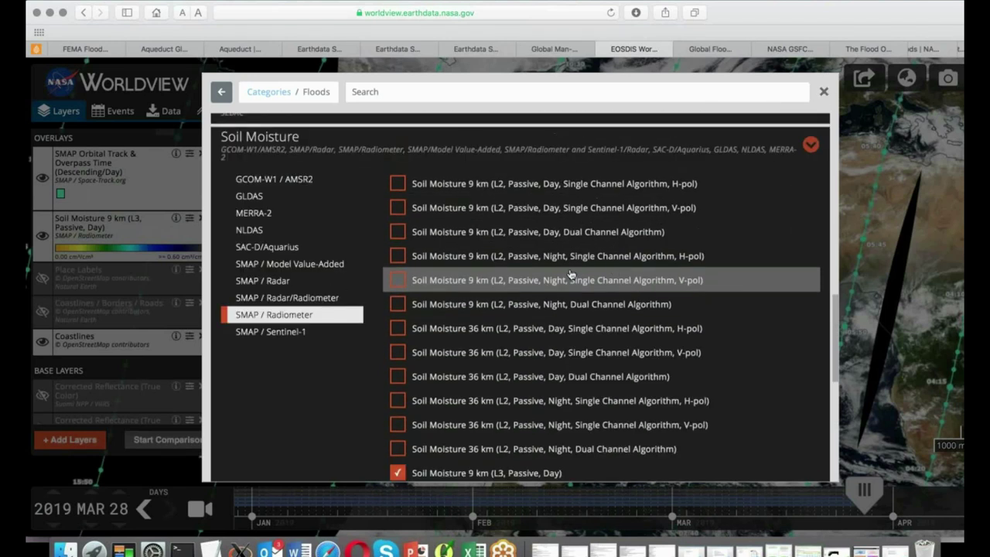
pyautogui.click(302, 268)
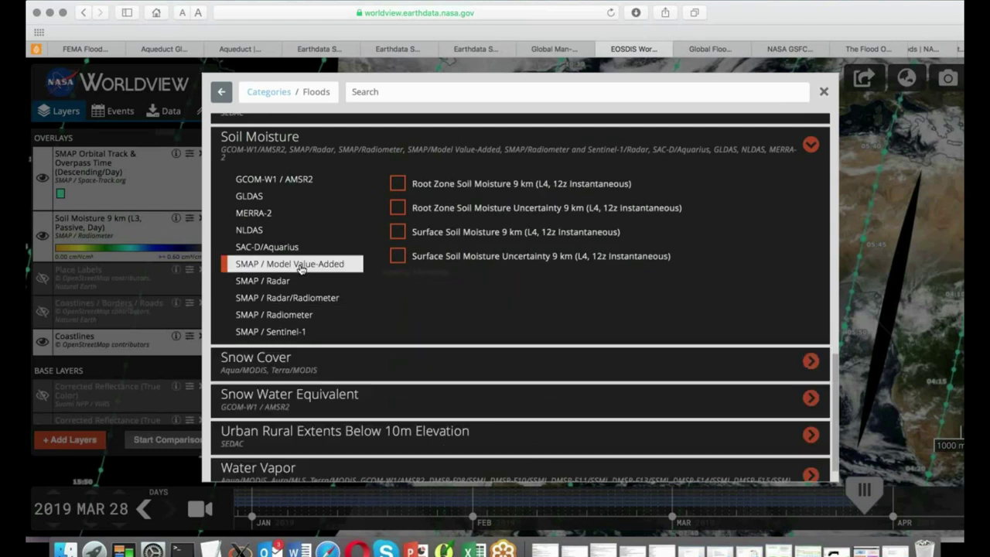
pyautogui.click(397, 185)
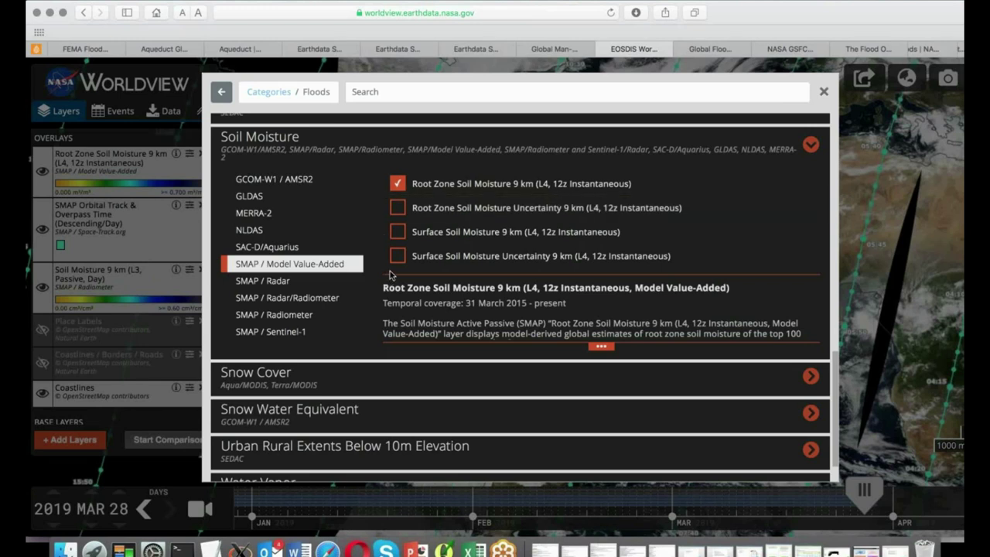
pyautogui.click(822, 93)
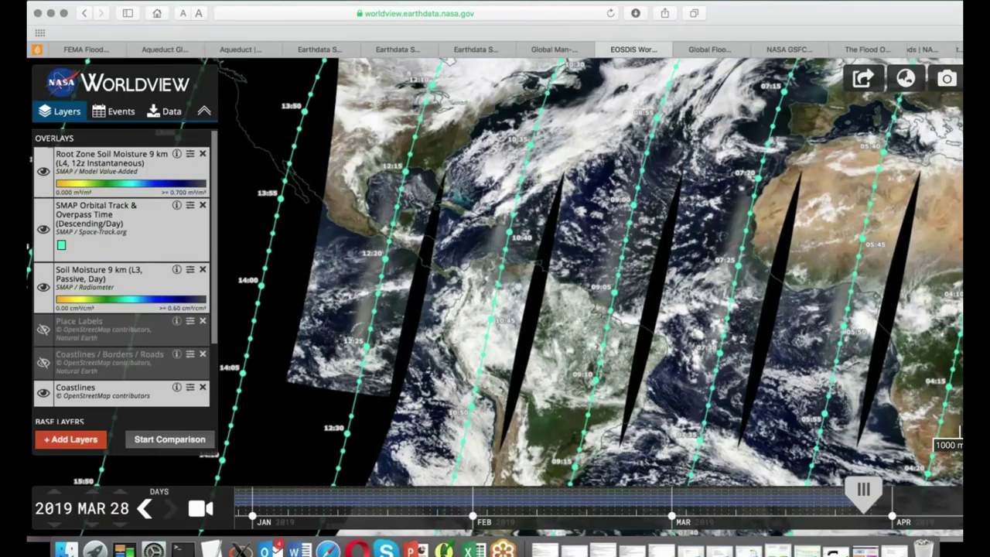
# Toggle the Root Zone Soil Moisture and Coastlines layers off and back on
pyautogui.click(43, 173)
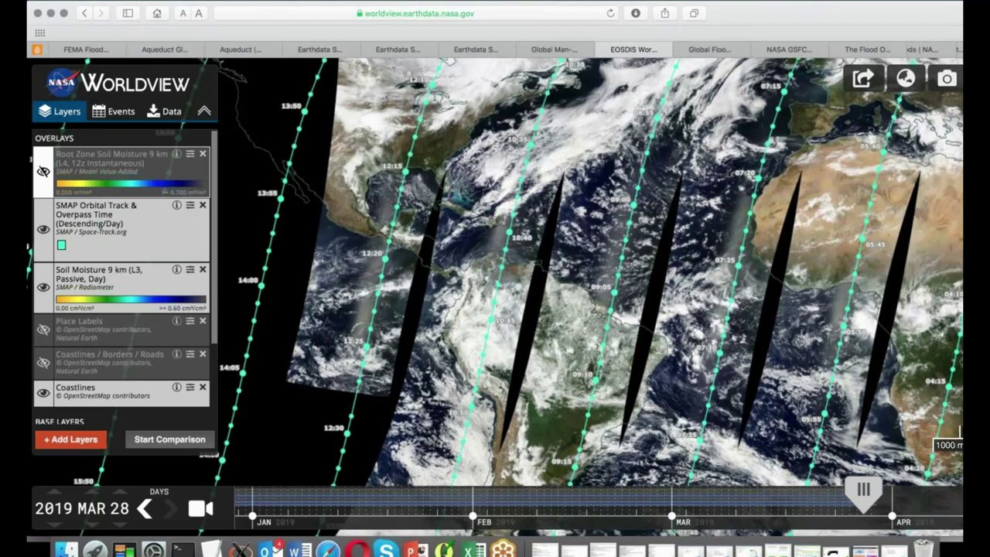
pyautogui.click(44, 173)
pyautogui.click(43, 172)
pyautogui.click(43, 172)
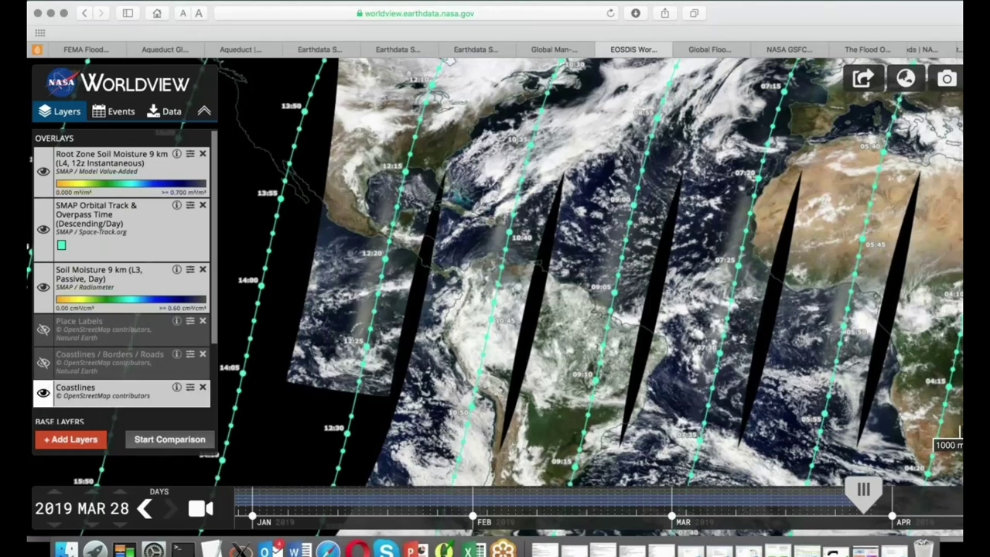
pyautogui.click(42, 393)
pyautogui.click(42, 393)
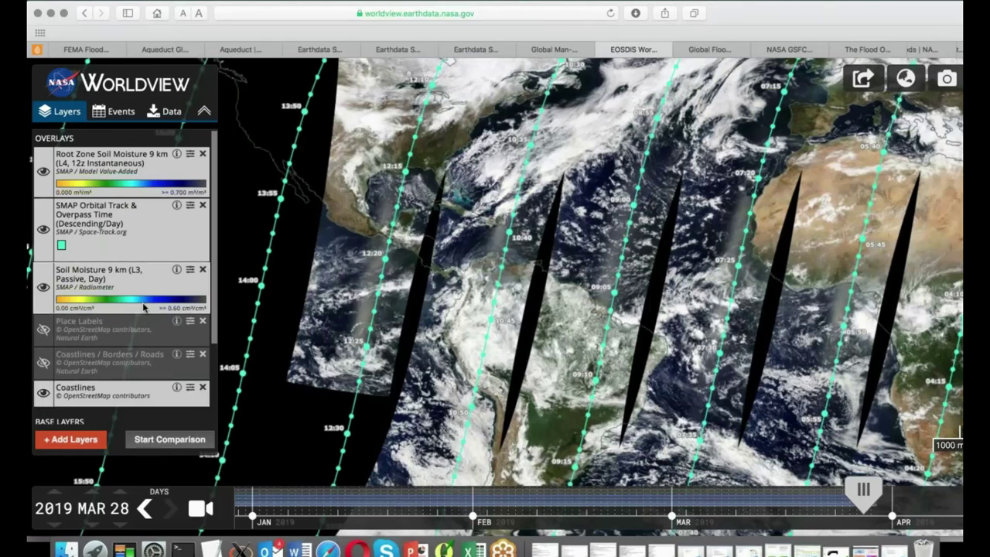
# Hide the Terra / MODIS Corrected Reflectance, SMAP Orbital Track and Root Zone Soil Moisture layers, keeping Soil Moisture 9 km and Coastlines visible
pyautogui.scroll(-3, 123, 309)
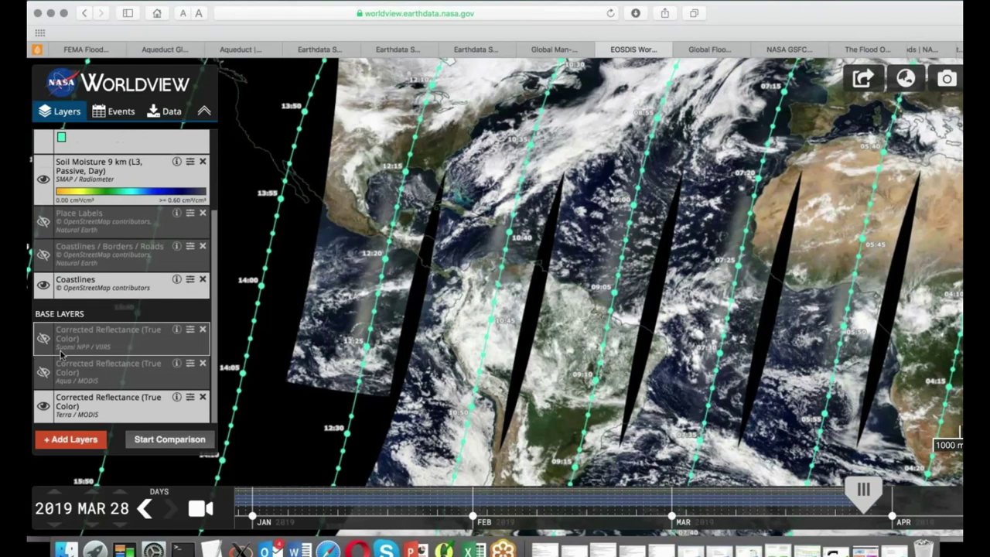
pyautogui.click(43, 407)
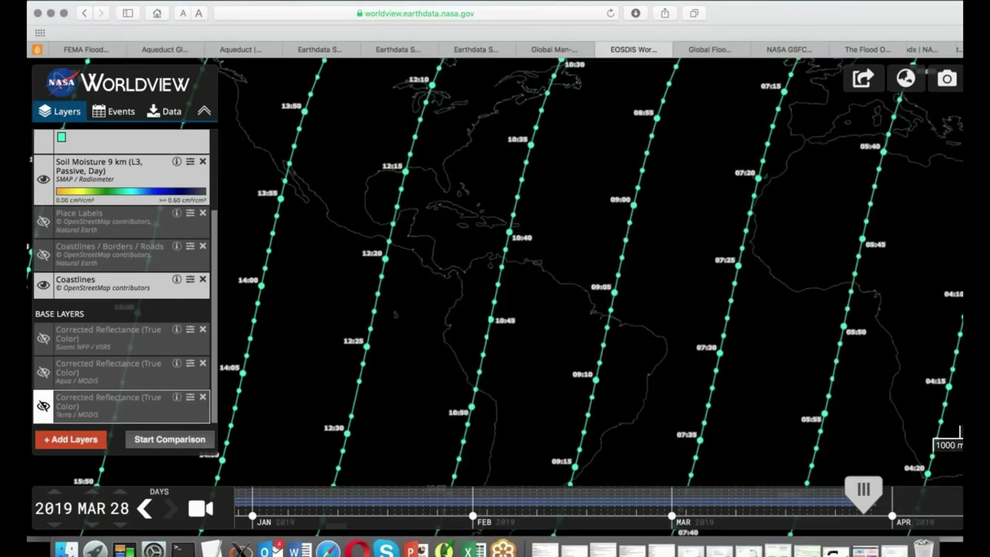
pyautogui.scroll(3, 67, 226)
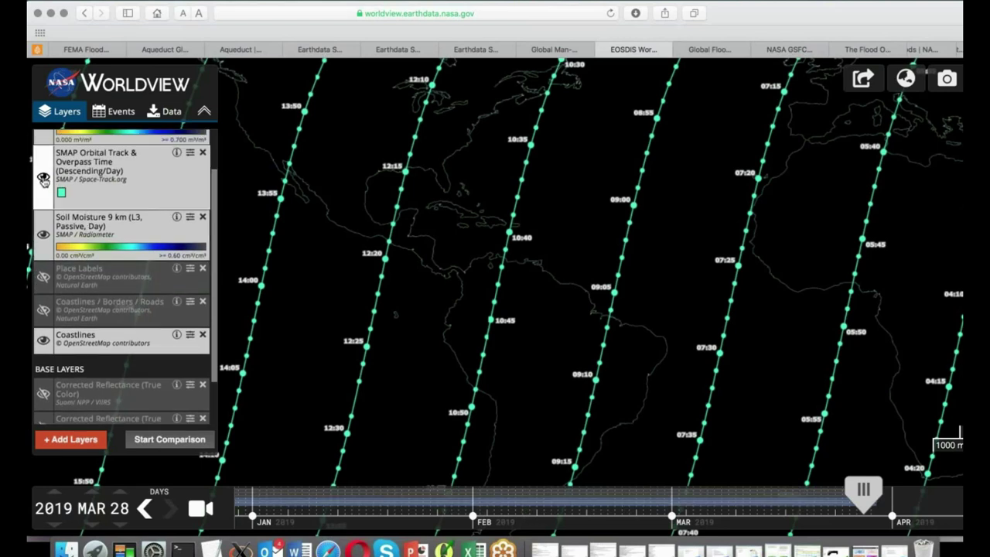
pyautogui.click(44, 178)
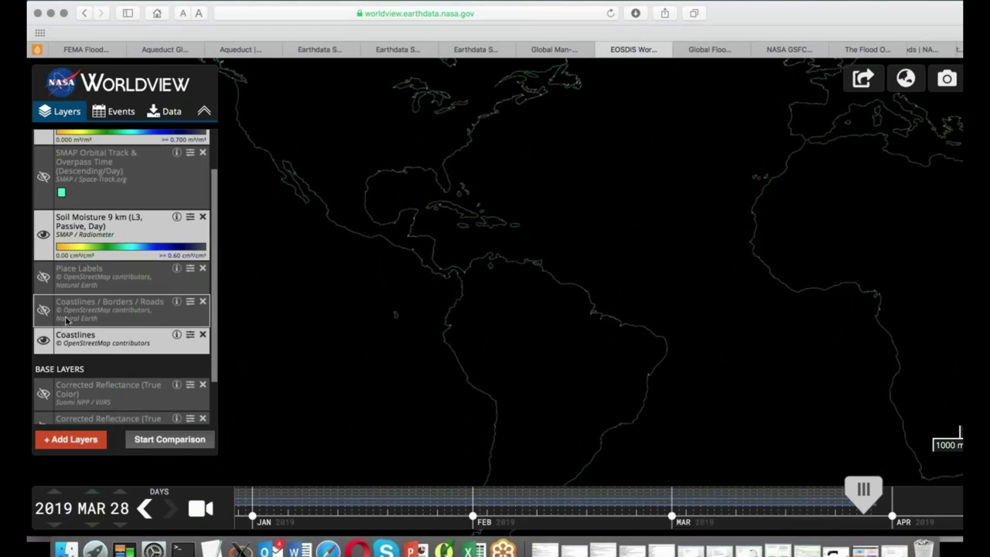
pyautogui.scroll(1, 77, 255)
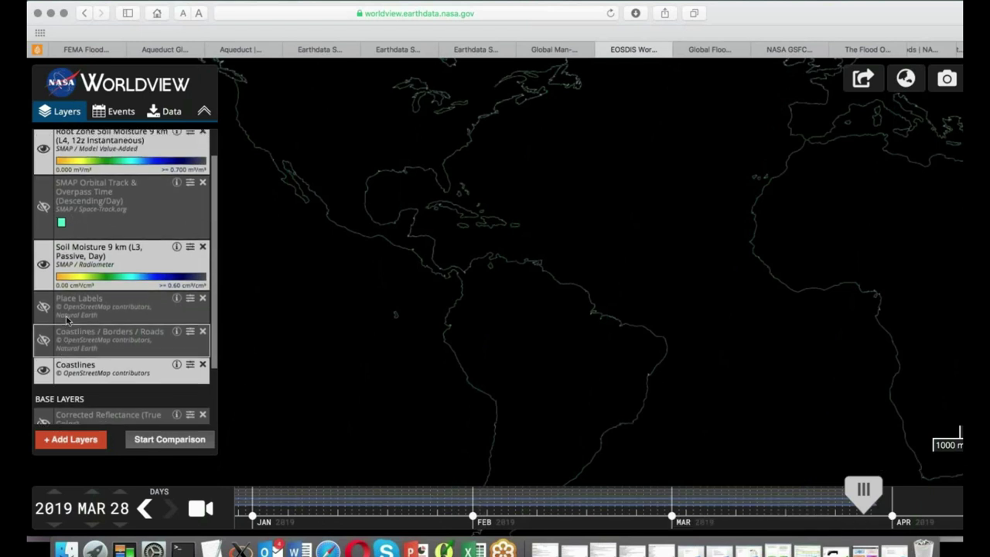
pyautogui.click(43, 265)
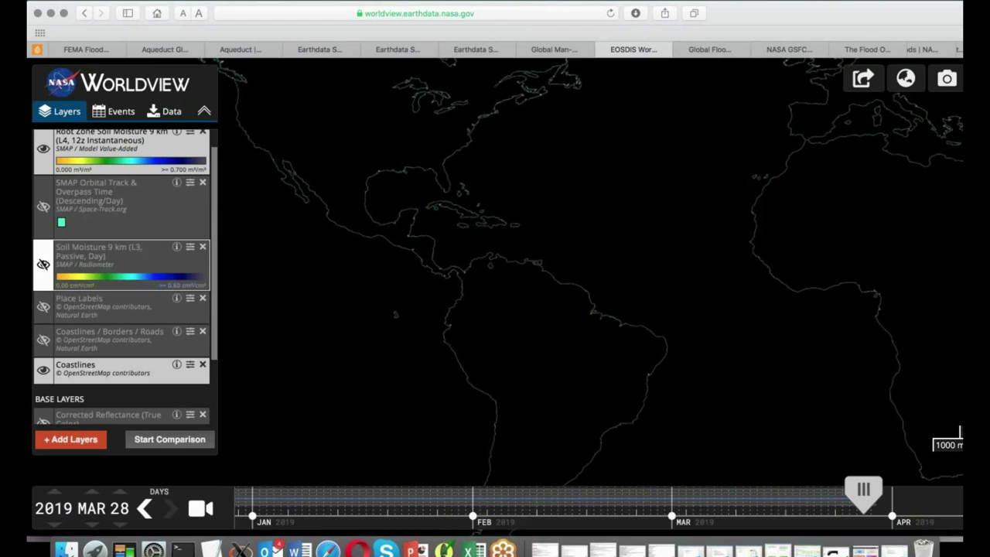
pyautogui.click(44, 265)
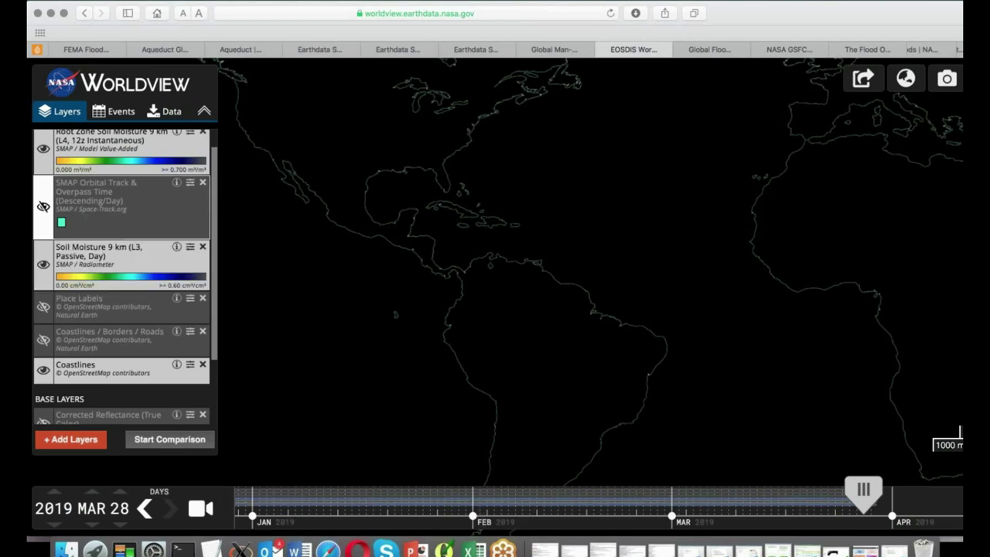
pyautogui.click(44, 155)
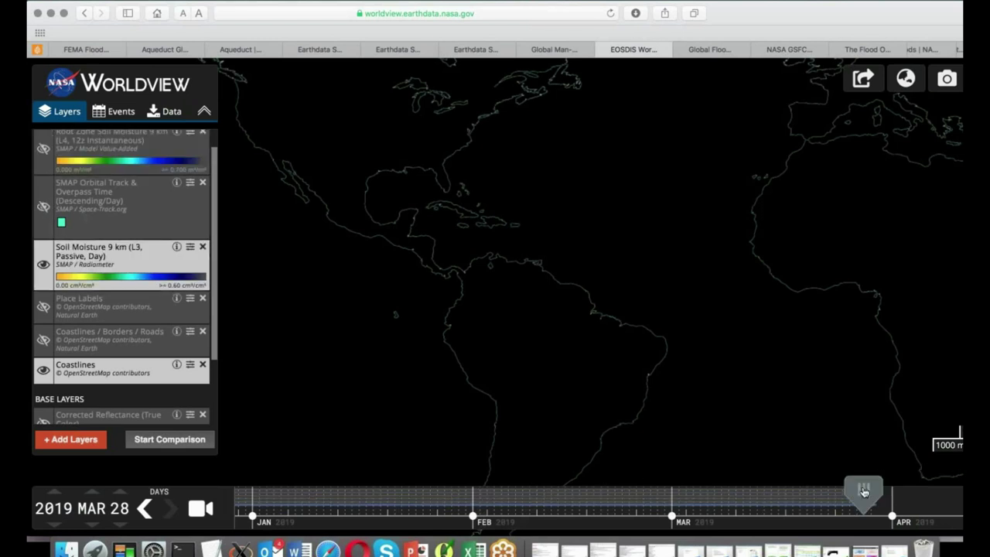
# Move the map date back to 2019 MAR 08 on the timeline
pyautogui.moveTo(844, 492); pyautogui.dragTo(755, 495)
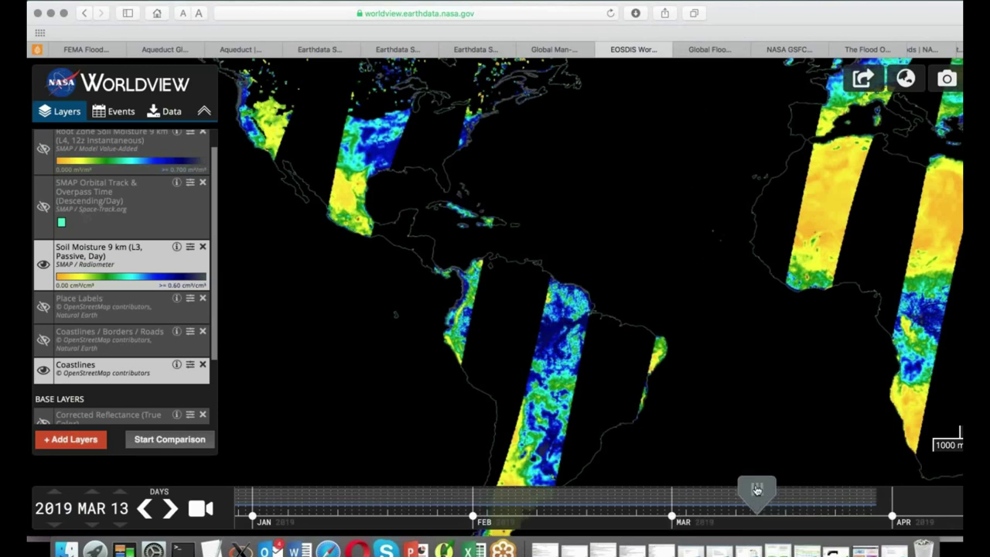
pyautogui.moveTo(756, 489); pyautogui.dragTo(725, 489)
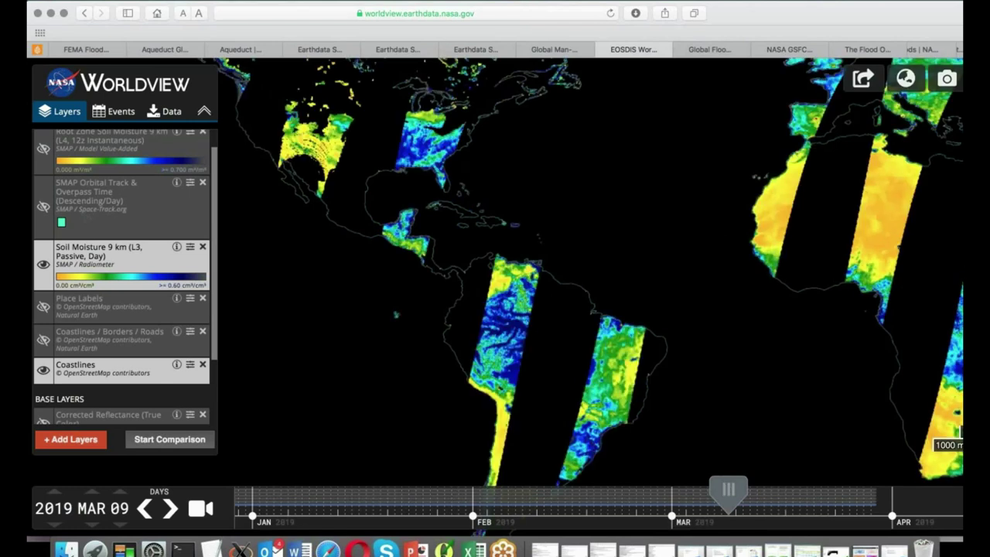
pyautogui.moveTo(719, 490); pyautogui.dragTo(712, 490)
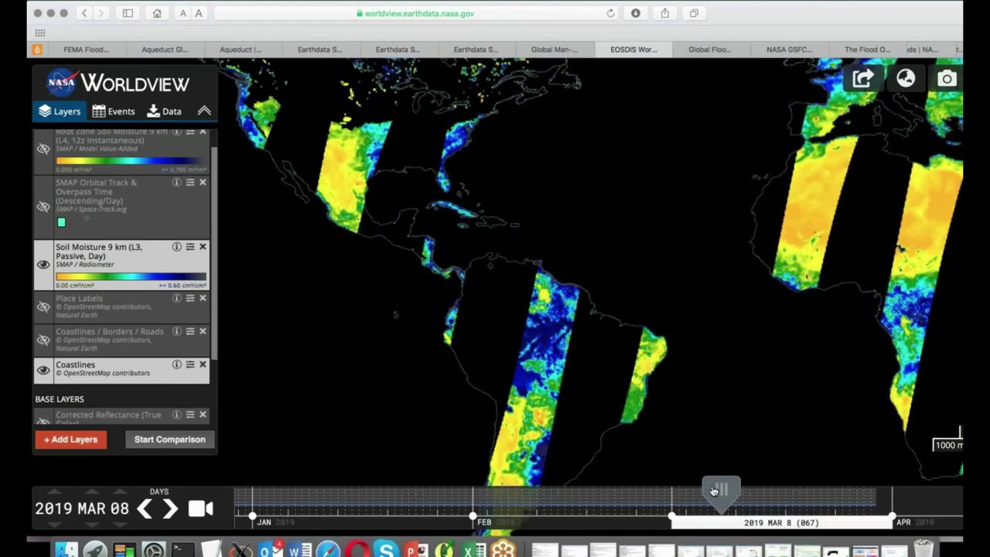
# Open the animation settings for the world map and set the animation's start day to 15
pyautogui.scroll(-2, 749, 385)
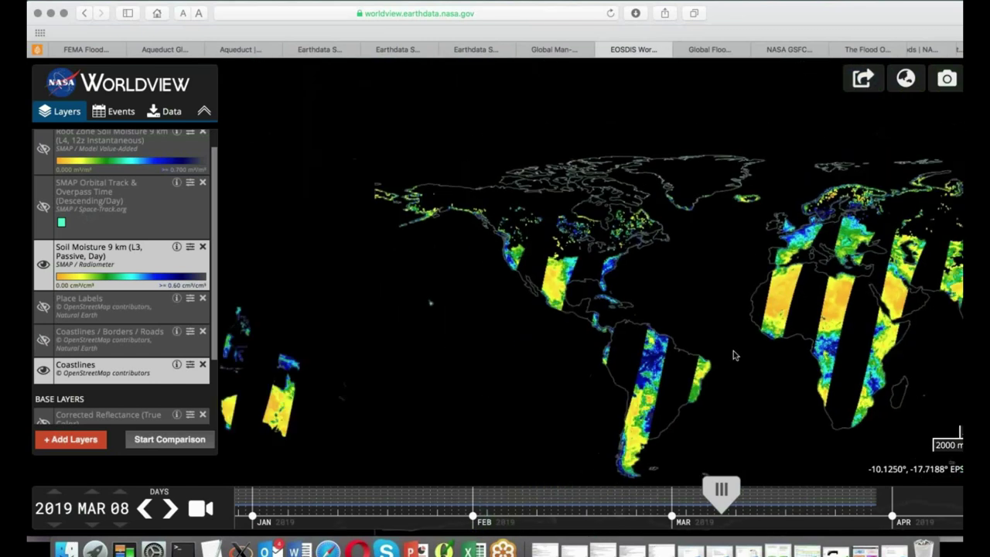
pyautogui.moveTo(723, 329); pyautogui.dragTo(585, 281)
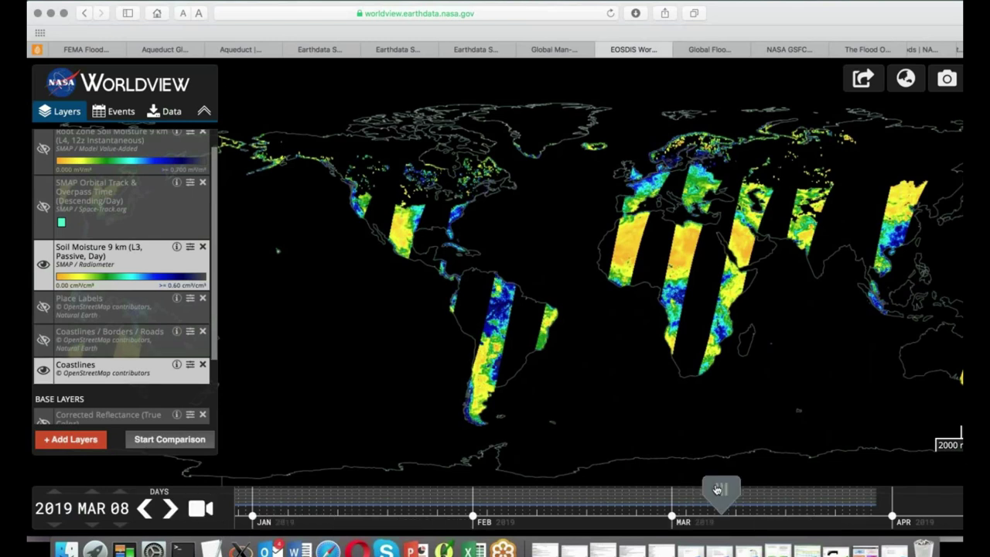
pyautogui.click(198, 509)
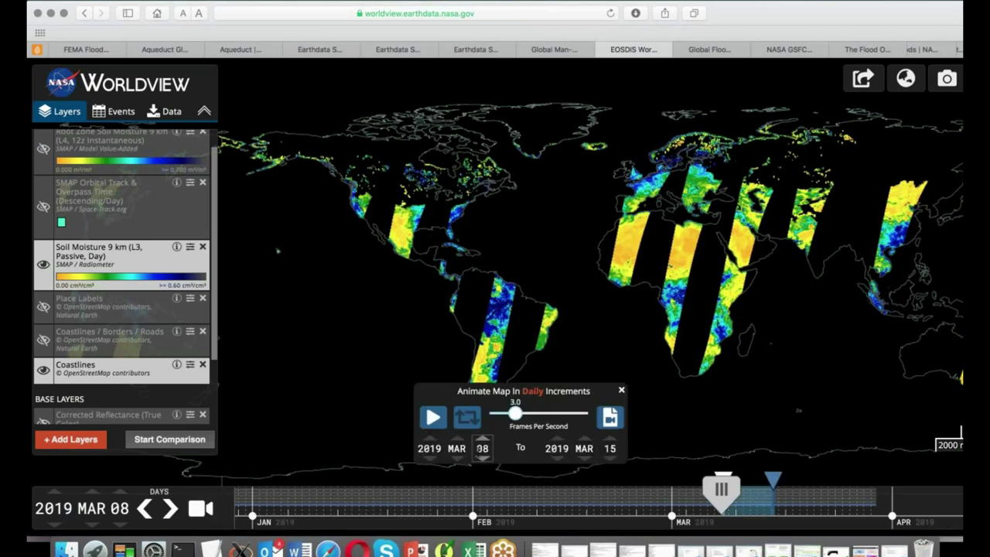
pyautogui.click(482, 440)
pyautogui.click(482, 439)
pyautogui.click(482, 458)
pyautogui.click(482, 458)
pyautogui.click(482, 458)
pyautogui.click(481, 458)
pyautogui.click(481, 458)
pyautogui.click(481, 457)
pyautogui.click(482, 458)
pyautogui.click(482, 458)
pyautogui.click(481, 457)
pyautogui.click(482, 457)
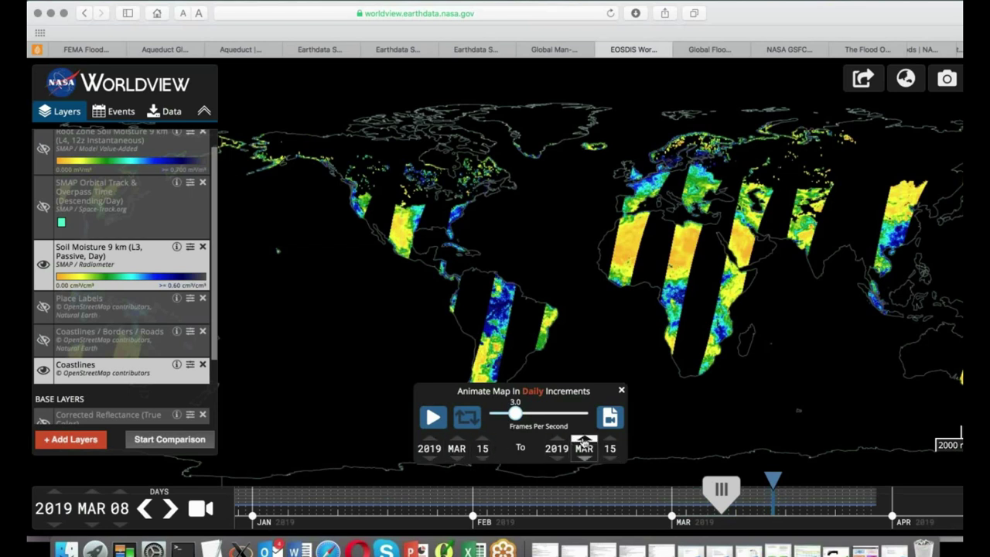
# Set the animation's start month to FEB so that it begins on 2019 FEB 15
pyautogui.click(610, 458)
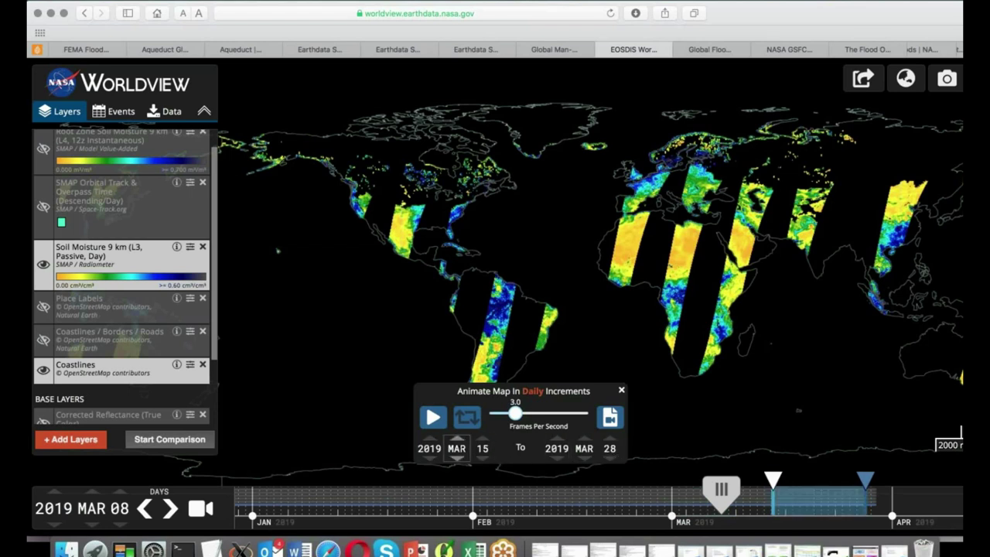
pyautogui.click(456, 458)
pyautogui.click(456, 457)
pyautogui.click(458, 440)
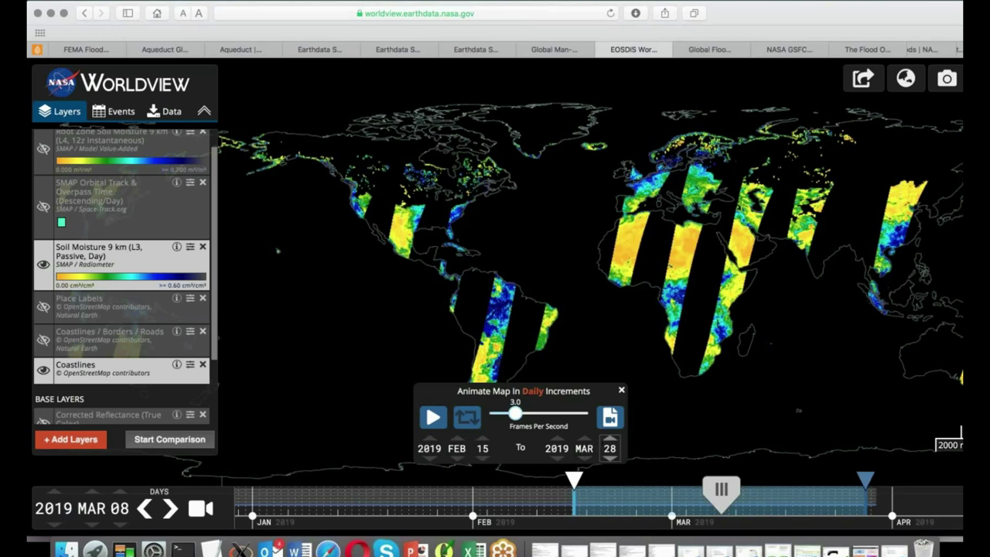
# Set the animation's end date to 2019 MAR 15
pyautogui.click(610, 457)
pyautogui.click(610, 458)
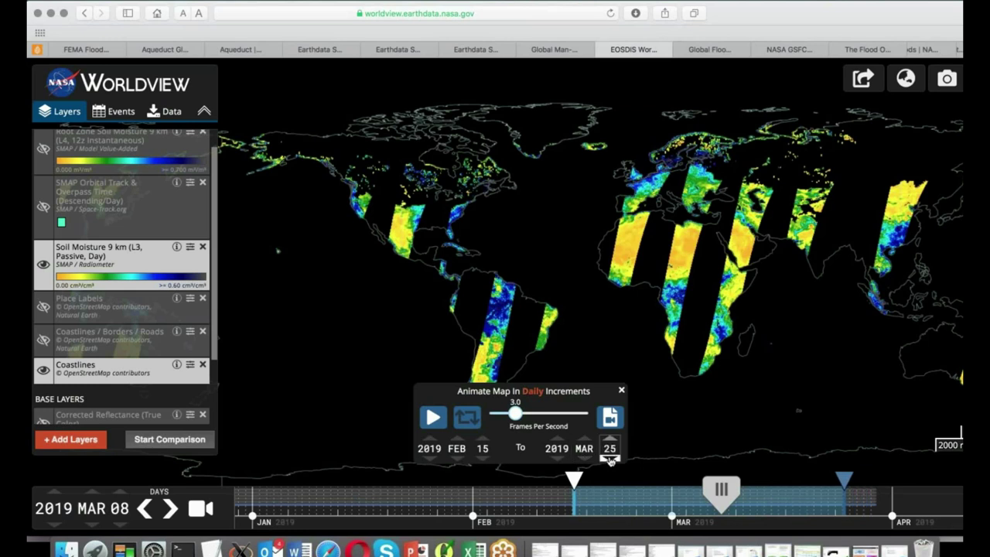
pyautogui.click(610, 457)
pyautogui.click(610, 457)
pyautogui.click(610, 458)
pyautogui.click(610, 457)
pyautogui.click(610, 458)
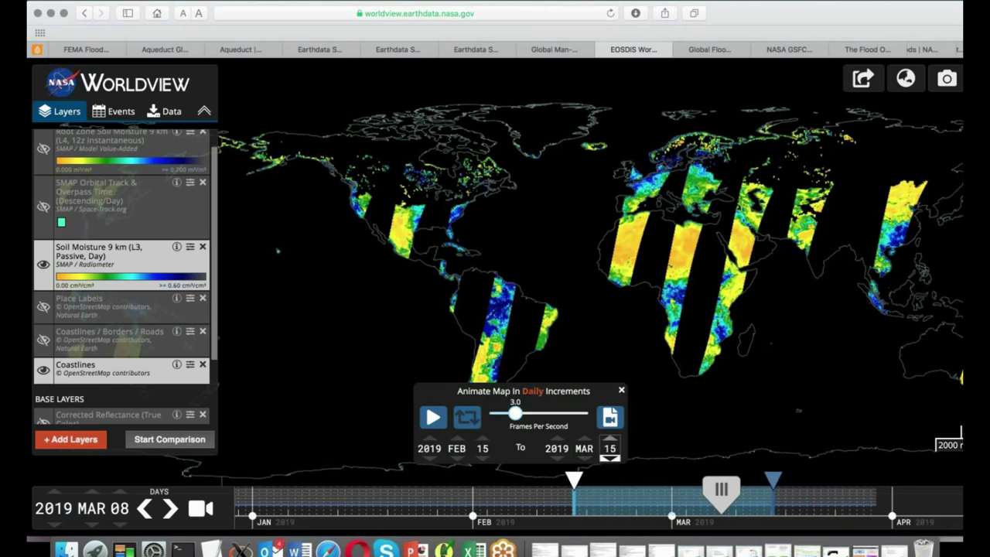
pyautogui.click(610, 458)
pyautogui.click(610, 439)
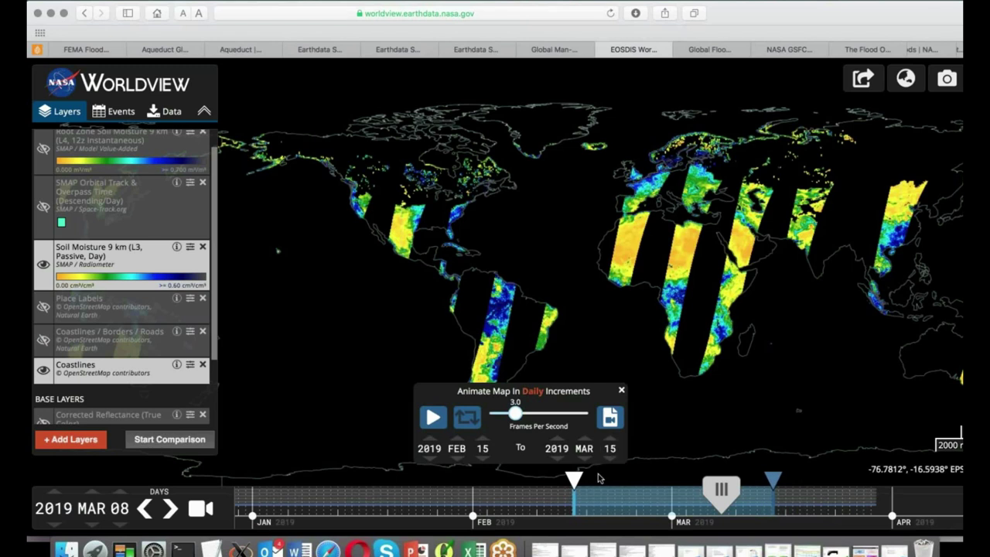
# Play the daily Soil Moisture 9 km animation from 2019 FEB 15 to MAR 15 and inspect the swaths over northern Africa
pyautogui.click(433, 418)
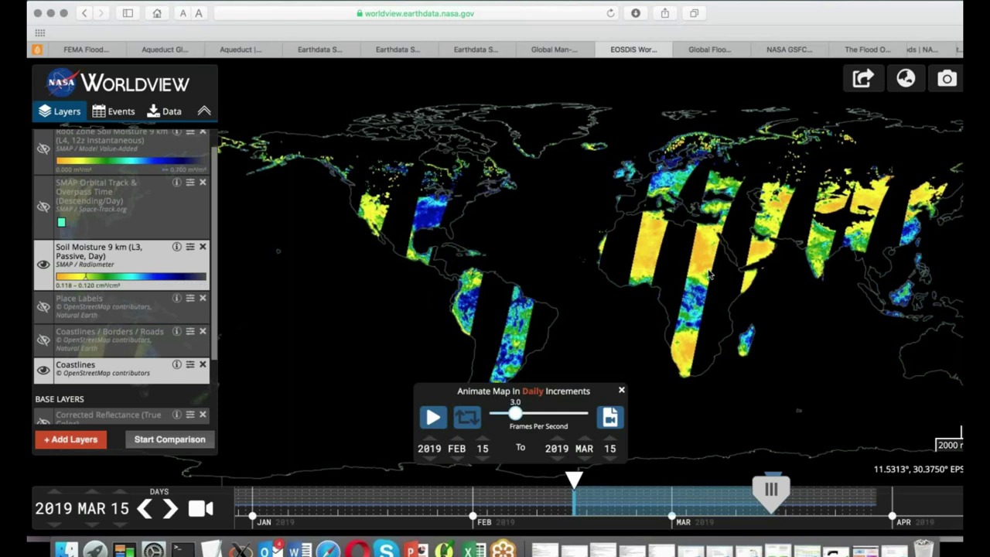
pyautogui.scroll(2, 710, 272)
pyautogui.scroll(2, 710, 272)
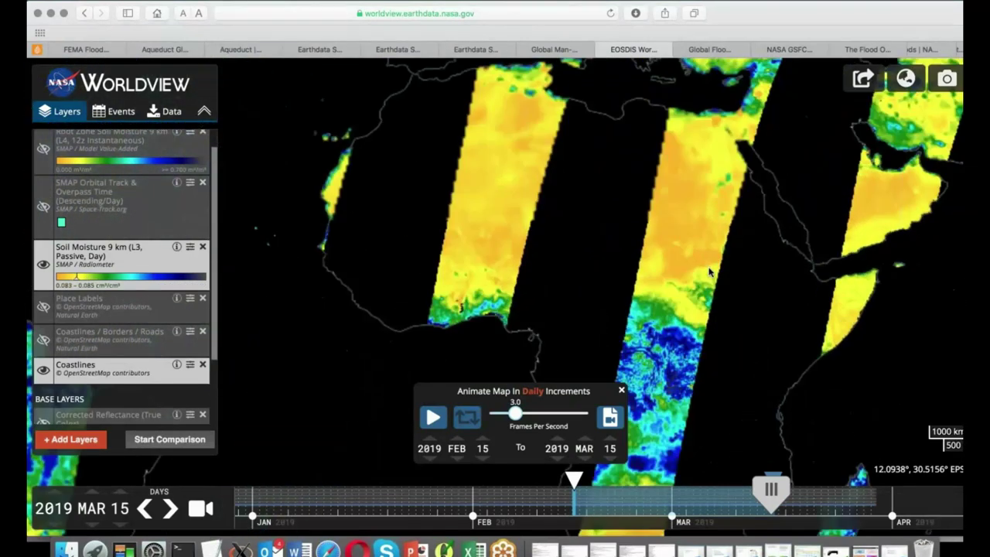
pyautogui.scroll(-4, 709, 272)
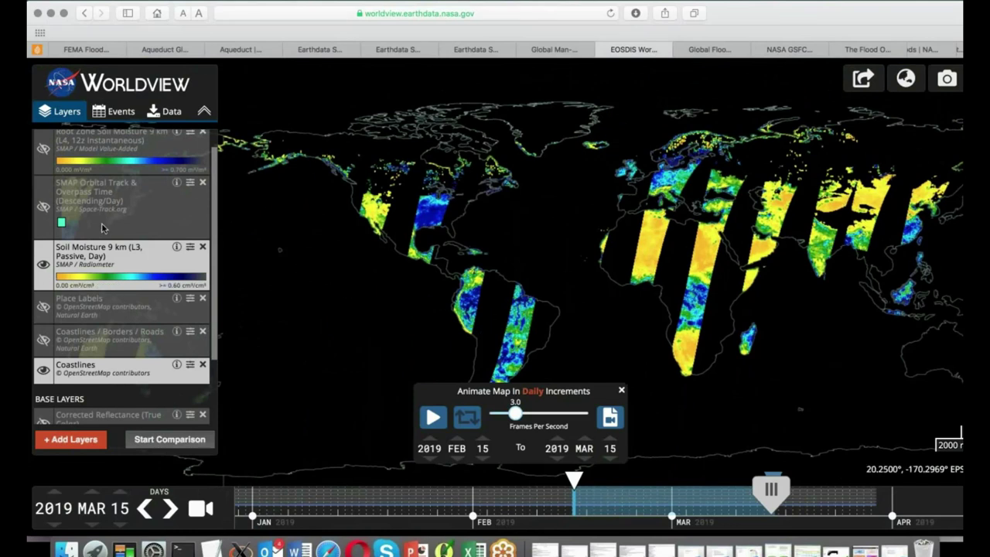
# Hide the Soil Moisture 9 km layer, show Root Zone Soil Moisture 9 km instead and close the animation settings
pyautogui.click(41, 267)
pyautogui.click(42, 151)
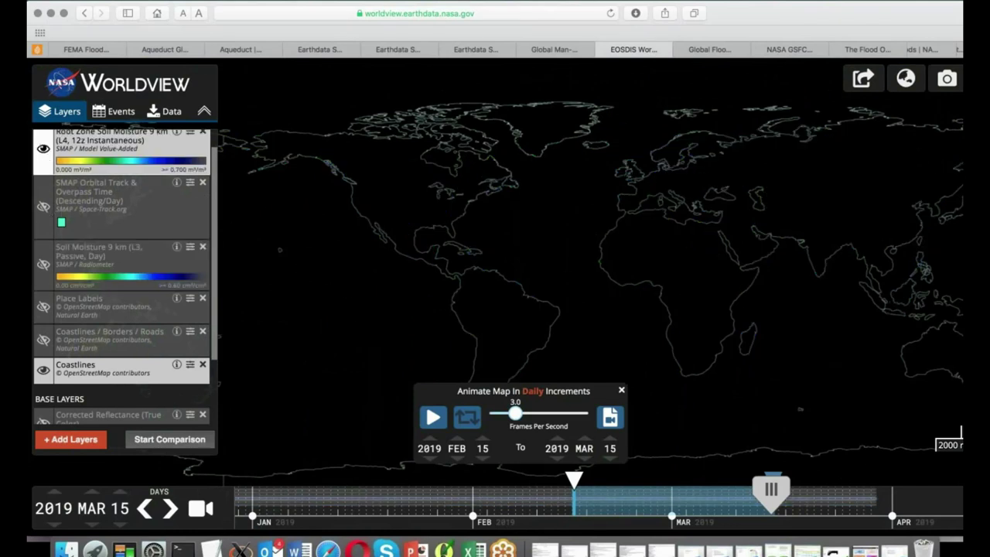
pyautogui.click(621, 392)
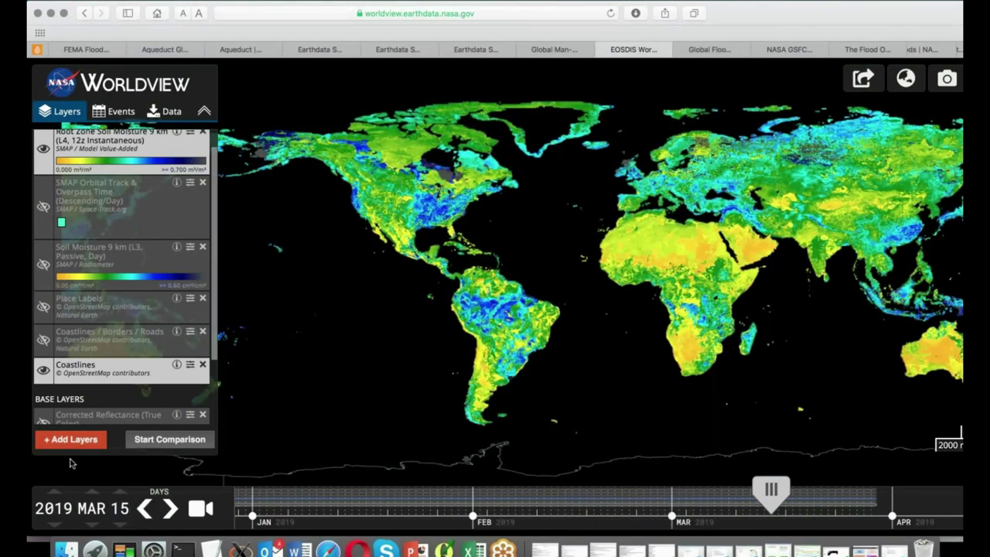
# Play the Root Zone Soil Moisture animation for 2019 FEB 15 to MAR 15, pause it at MAR 08 and close its settings
pyautogui.click(201, 508)
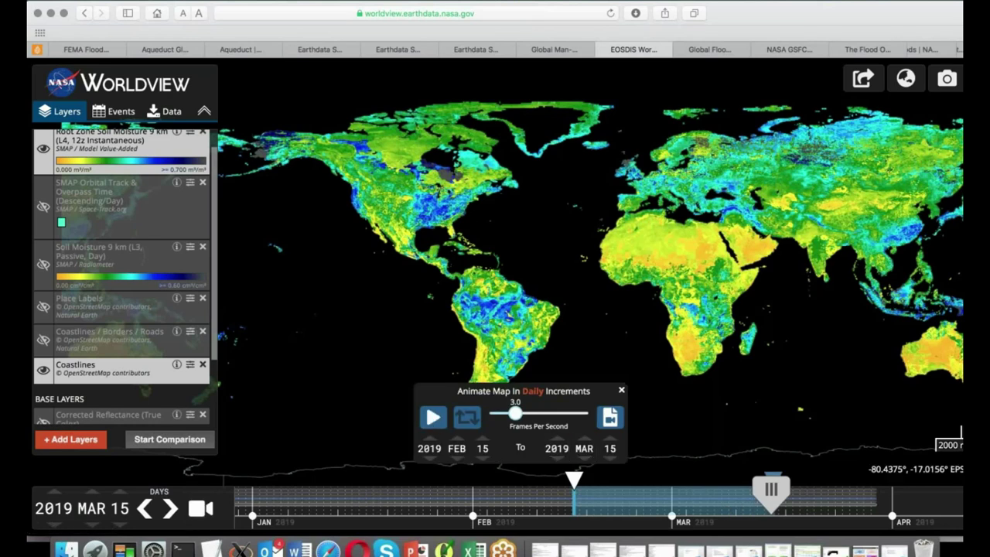
pyautogui.click(433, 419)
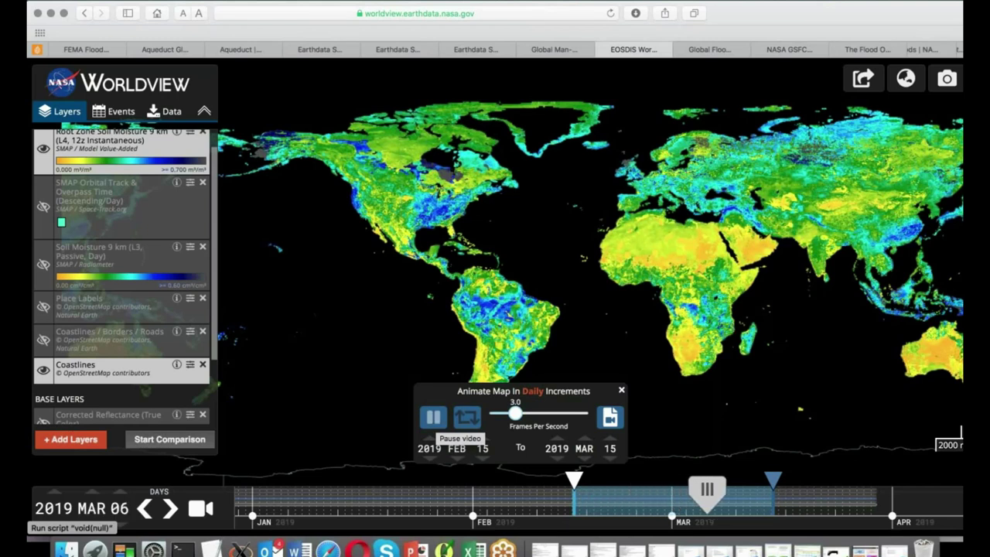
pyautogui.click(433, 419)
pyautogui.click(621, 390)
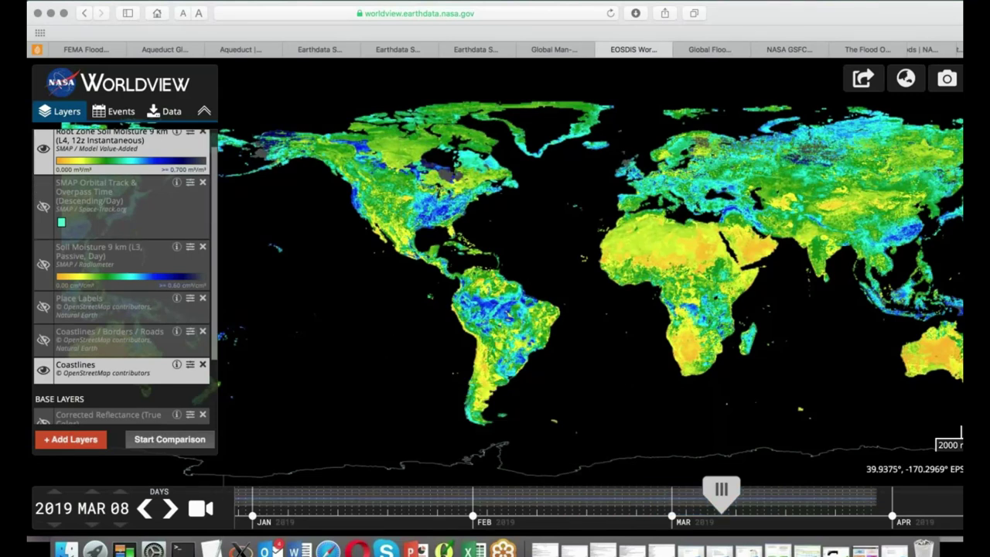
# Show the Soil Moisture 9 km (L3, Passive, Day) layer again and hide Root Zone Soil Moisture 9 km
pyautogui.scroll(1, 114, 181)
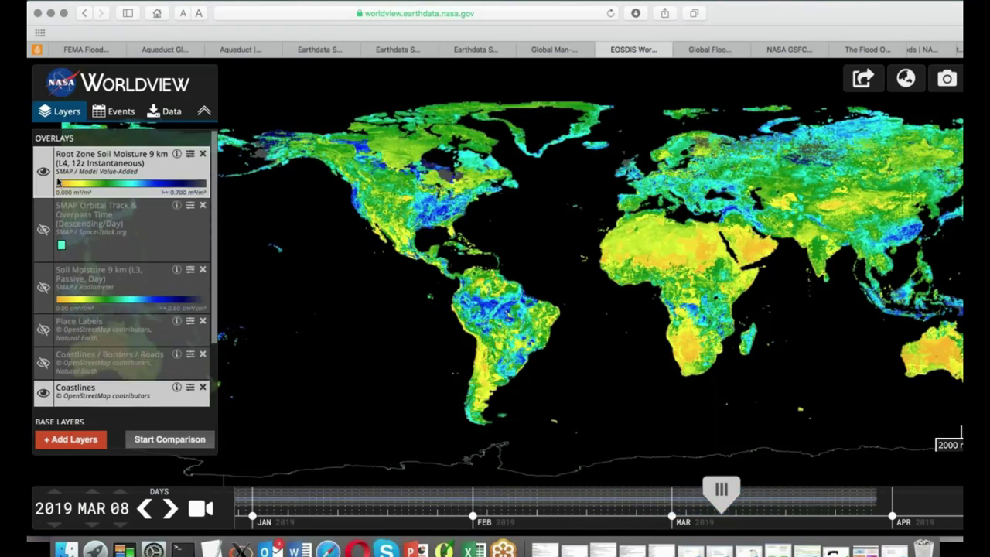
pyautogui.click(44, 285)
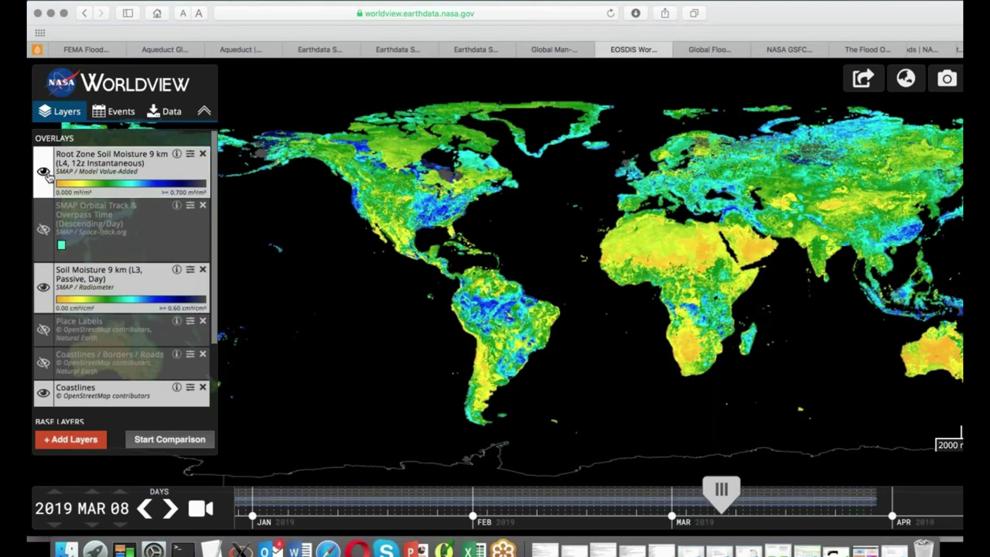
pyautogui.click(43, 172)
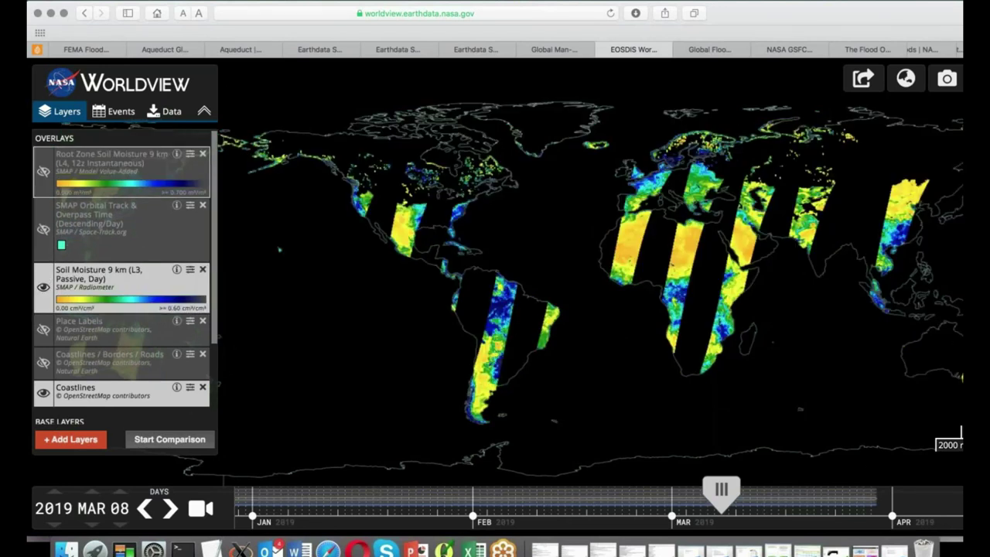
pyautogui.click(170, 115)
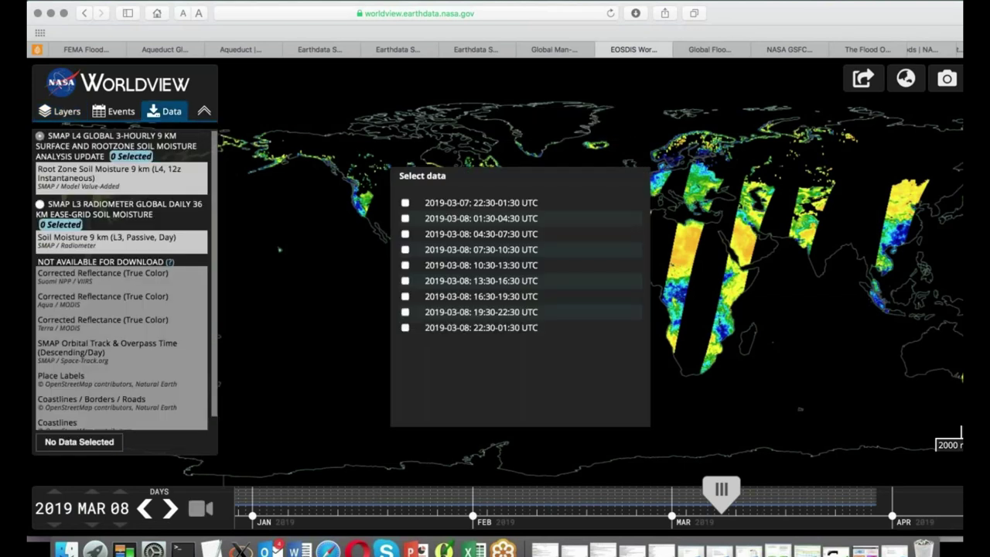
pyautogui.click(404, 218)
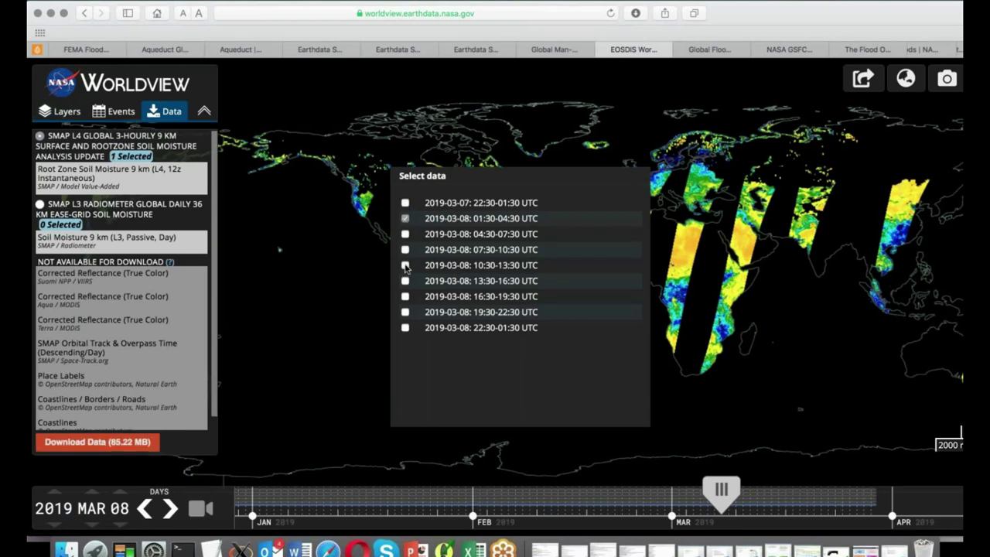
pyautogui.click(405, 233)
pyautogui.click(404, 218)
# Move the map date to 2019 MAR 05 and select that day's SMAP L3 Radiometer 36 km granule for download
pyautogui.moveTo(716, 489)
pyautogui.mouseDown()
pyautogui.moveTo(695, 488)
pyautogui.moveTo(707, 488)
pyautogui.mouseUp()
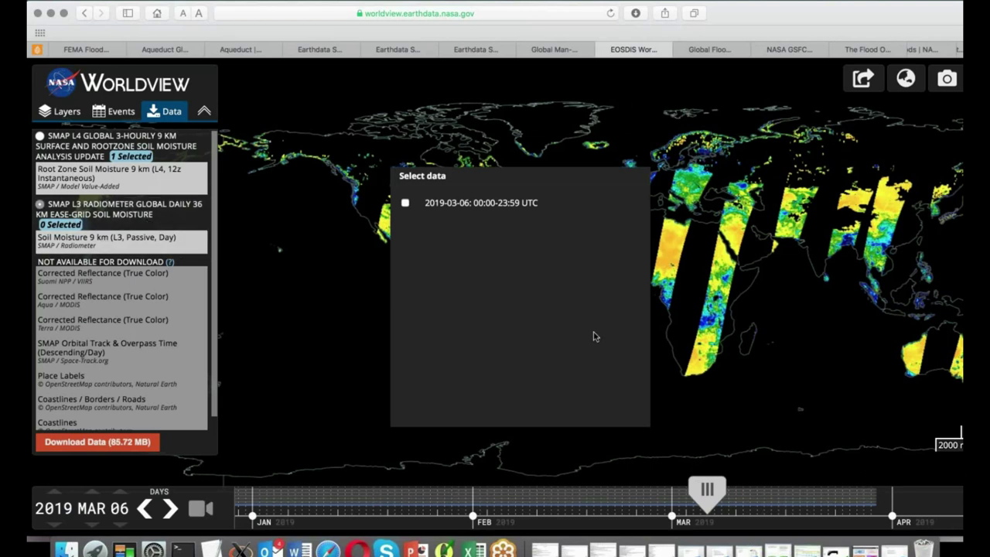
pyautogui.moveTo(705, 494); pyautogui.dragTo(699, 490)
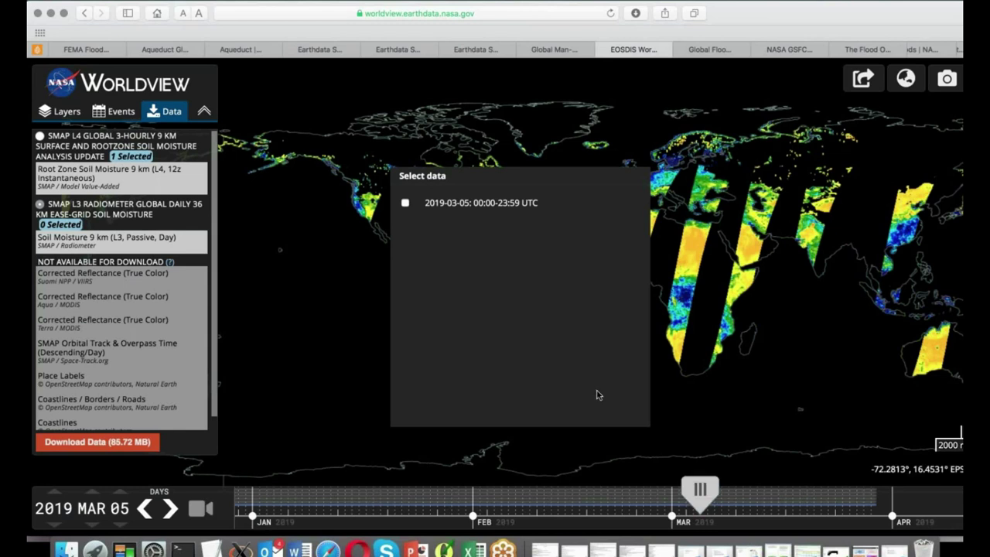
pyautogui.click(404, 203)
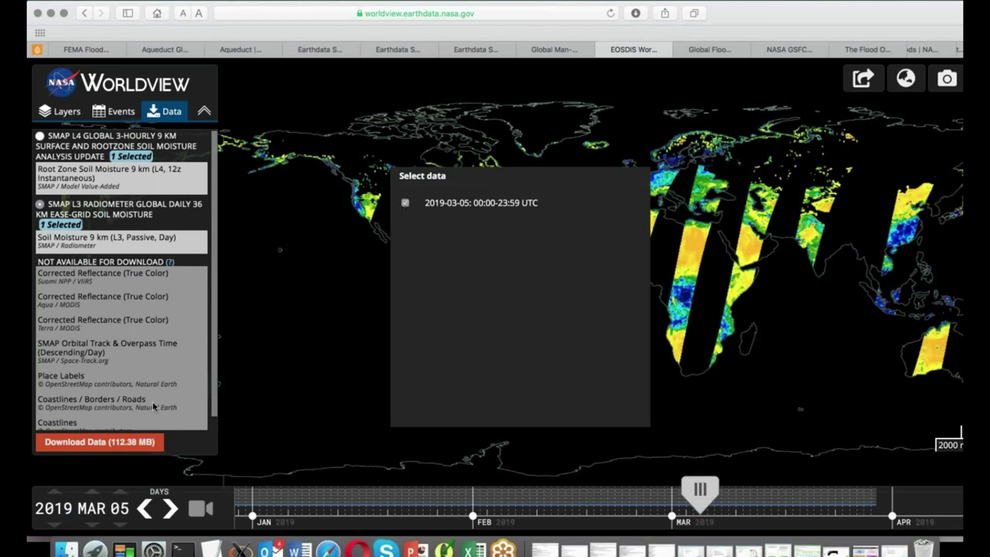
# Open the download links for the selected SMAP L4 and L3 data, review both file lists and close them
pyautogui.click(116, 443)
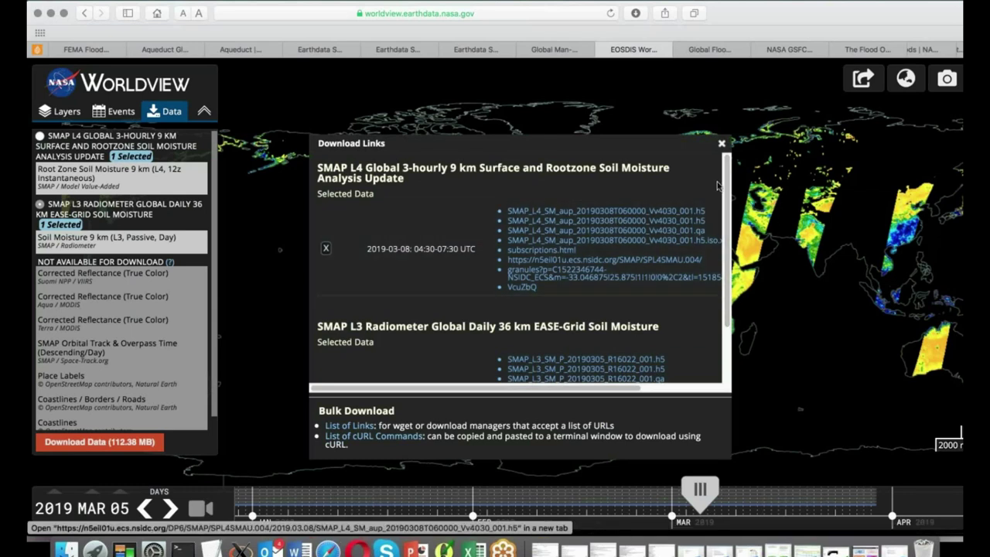
pyautogui.scroll(-2, 730, 285)
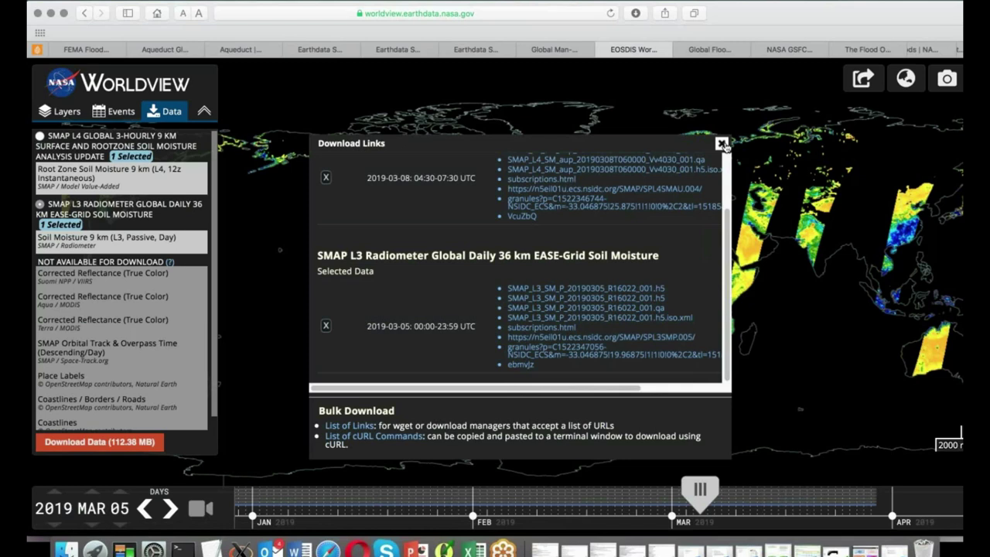
pyautogui.click(722, 144)
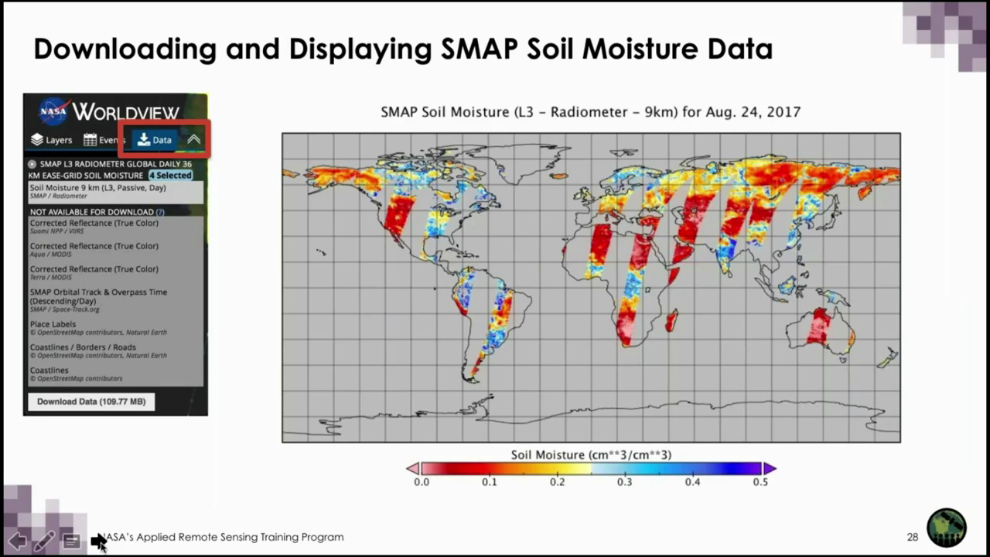
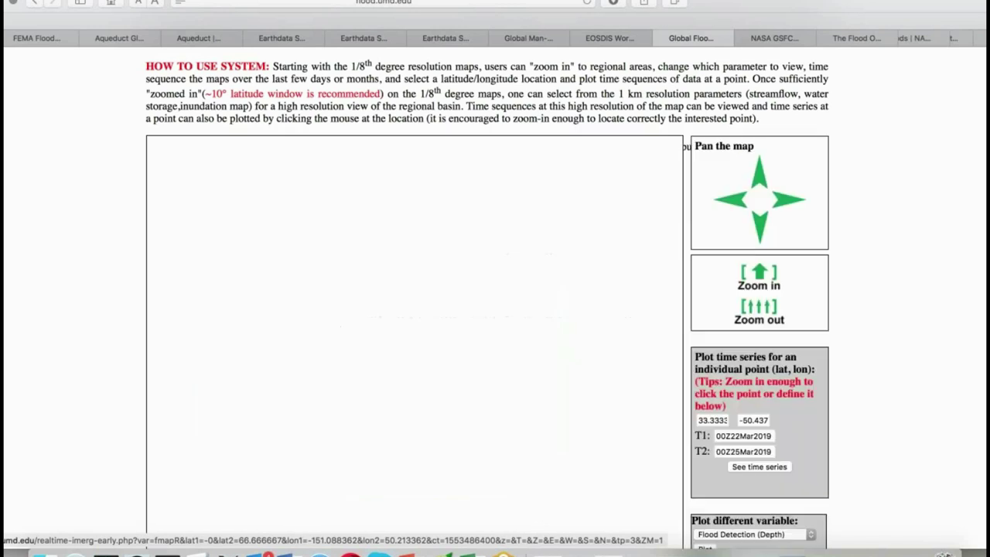
# Pan and zoom the Flood Detection/Intensity map to the southern United States, Mexico and the Gulf of Mexico
pyautogui.click(740, 203)
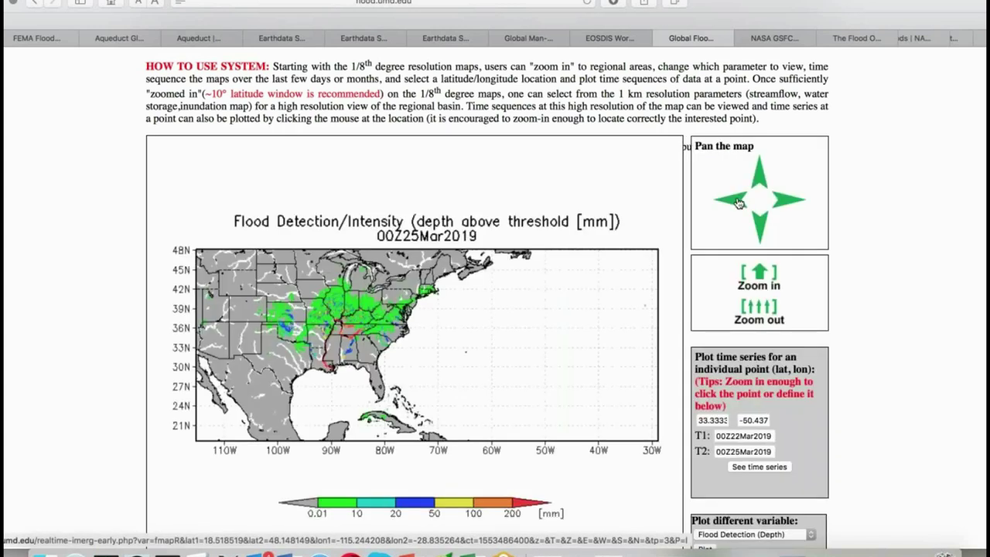
pyautogui.click(740, 203)
pyautogui.click(760, 274)
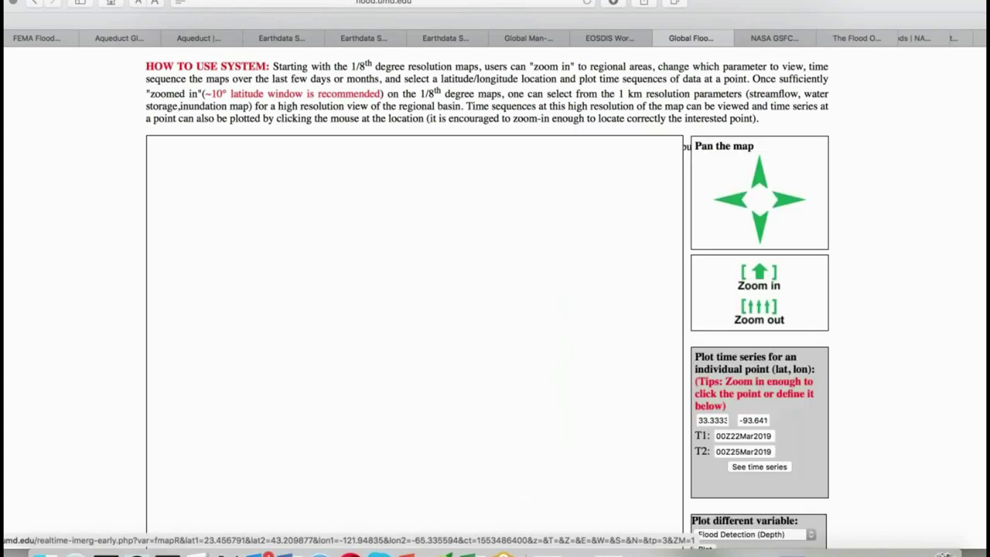
pyautogui.click(761, 228)
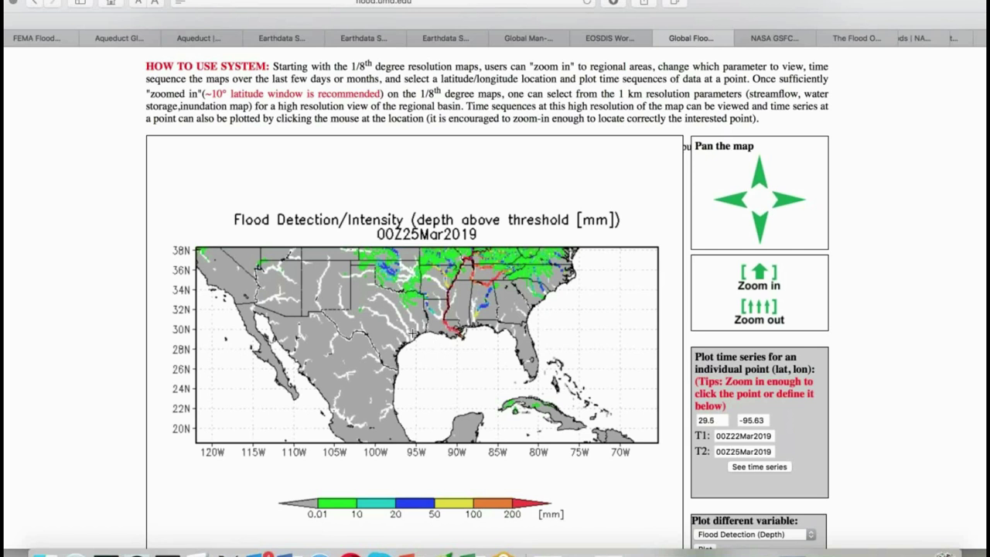
# Enter latitude 7.5 and longitude -85.61 as the point for the time series plot
pyautogui.click(713, 420)
pyautogui.press('BackSpace')
pyautogui.press('BackSpace')
pyautogui.press('BackSpace')
pyautogui.press('BackSpace')
pyautogui.press('BackSpace')
pyautogui.write('29')
pyautogui.write('.5')
pyautogui.moveTo(741, 420); pyautogui.dragTo(763, 420)
pyautogui.write('-85.5')
# Set the map animation's start time to 00Z20Aug2017
pyautogui.scroll(-3, 761, 433)
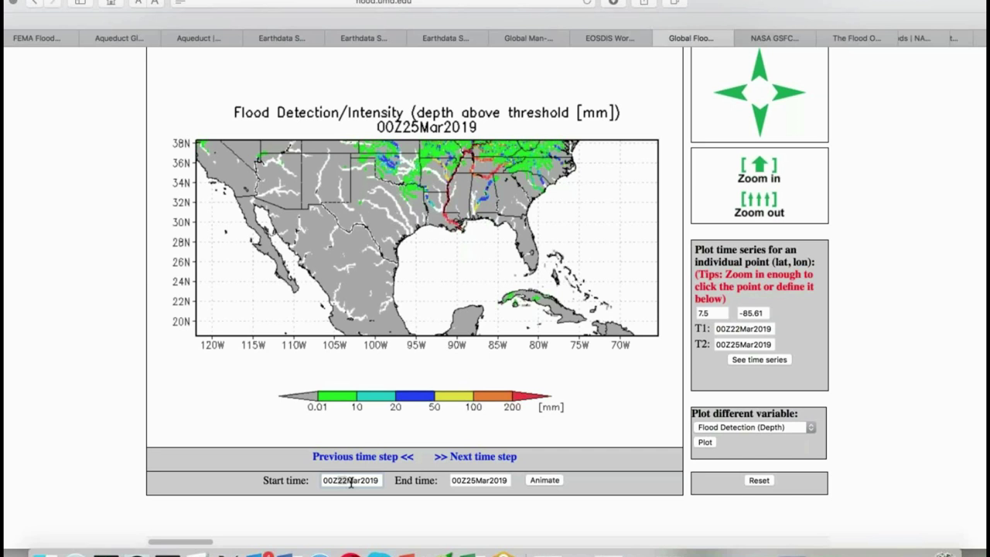
pyautogui.press('BackSpace')
pyautogui.write('0')
pyautogui.press('BackSpace')
pyautogui.press('BackSpace')
pyautogui.write('Ap')
pyautogui.write('g')
# Set the map animation's end time to 00Z30Aug2016
pyautogui.click(475, 481)
pyautogui.press('BackSpace')
pyautogui.press('BackSpace')
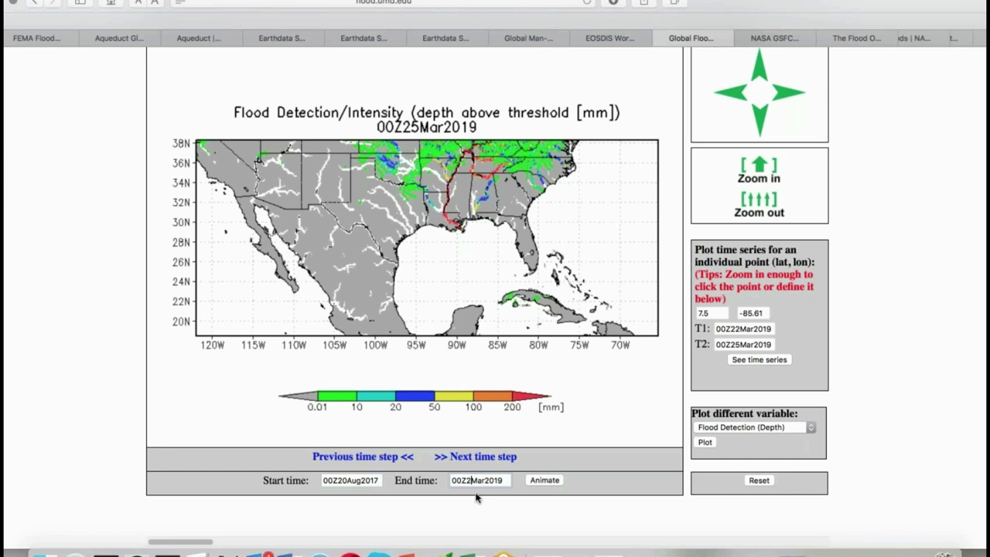
pyautogui.write('30')
pyautogui.press('BackSpace')
pyautogui.press('BackSpace')
pyautogui.press('BackSpace')
pyautogui.write('Aug')
# Check the list of plottable variables, keep Flood Detection (Depth), and animate the flood map over the entered period
pyautogui.click(812, 431)
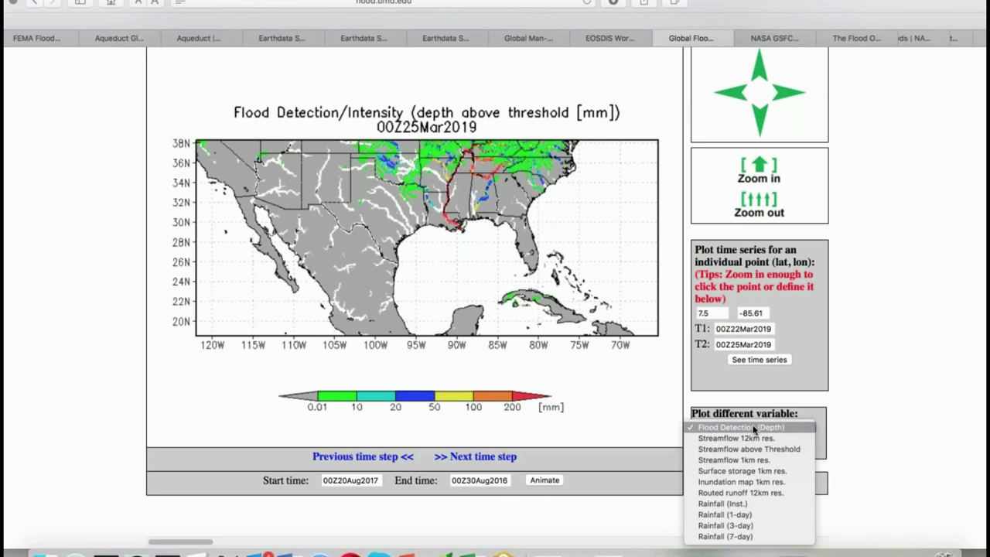
pyautogui.click(847, 438)
pyautogui.click(541, 480)
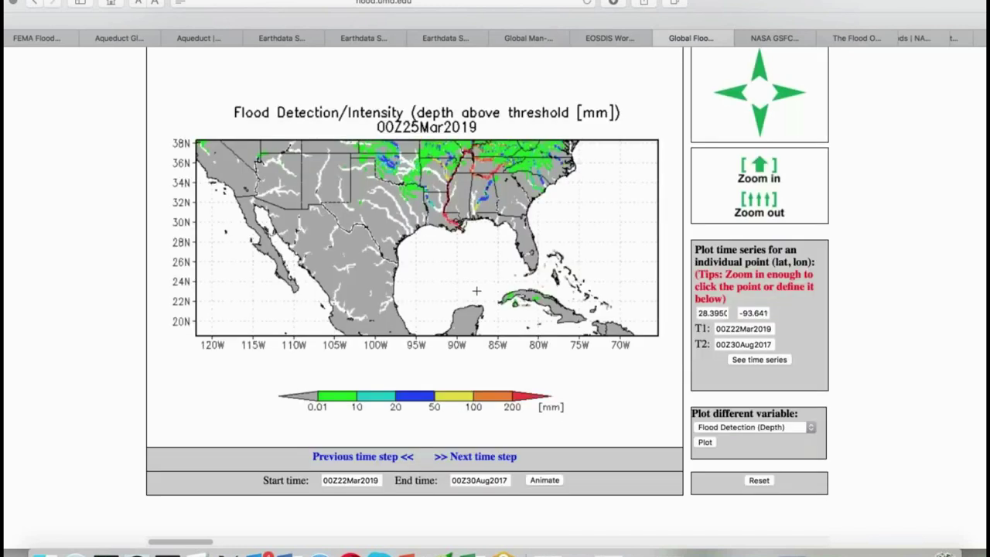
# Switch to the PowerPoint presentation and run the slide show from the GFMS overview to the "GFMS: Flood Forecasts" slide
pyautogui.click(412, 552)
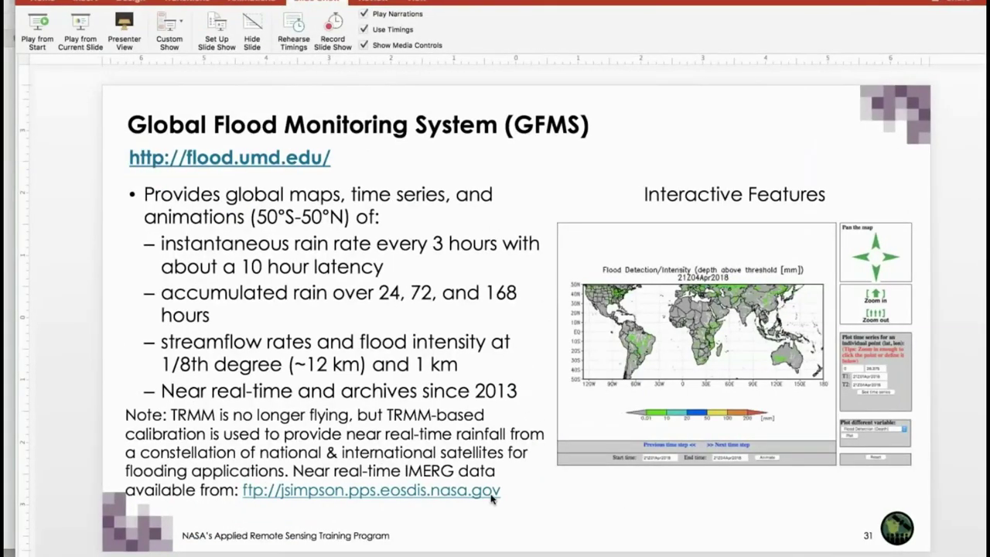
pyautogui.press('super+Return')
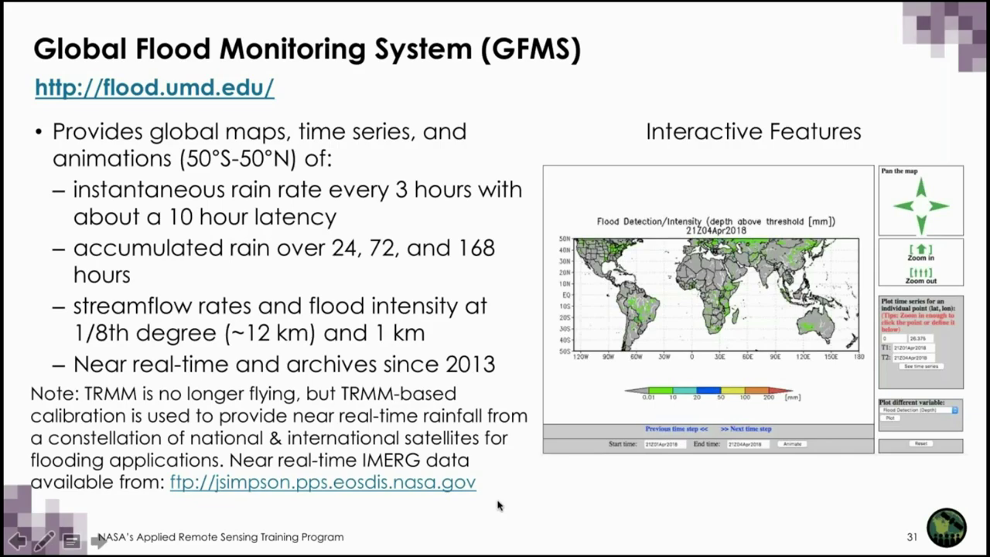
pyautogui.click(99, 539)
pyautogui.click(99, 540)
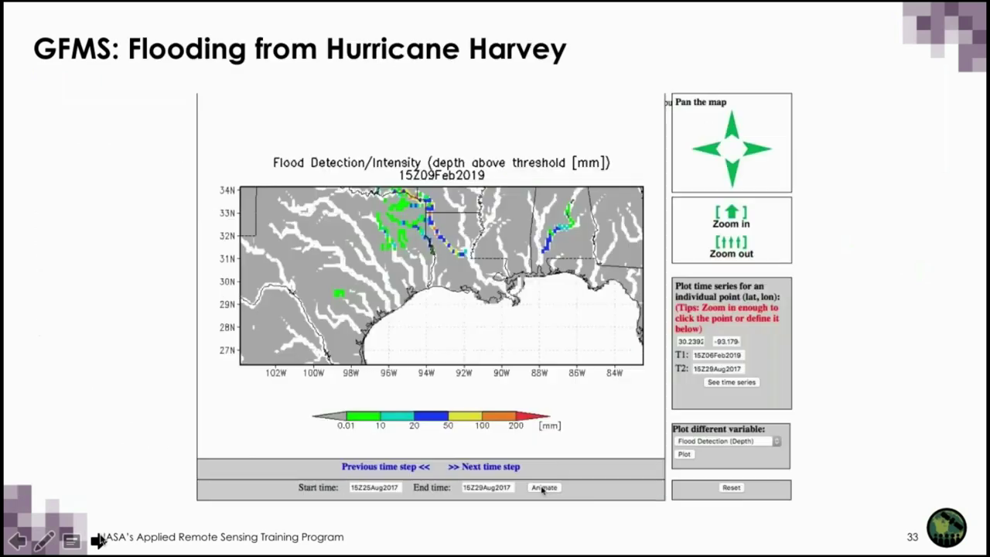
pyautogui.click(99, 540)
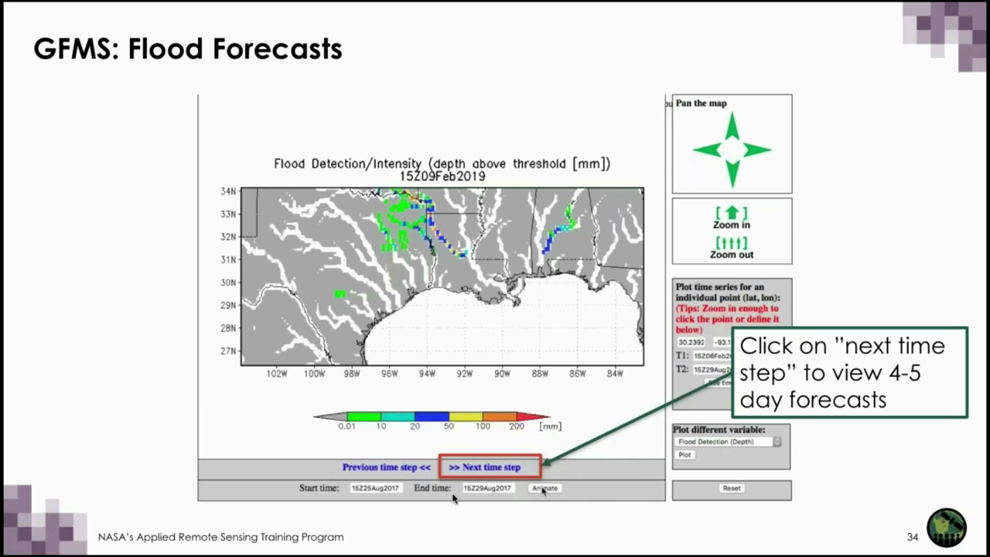
pyautogui.press('Escape')
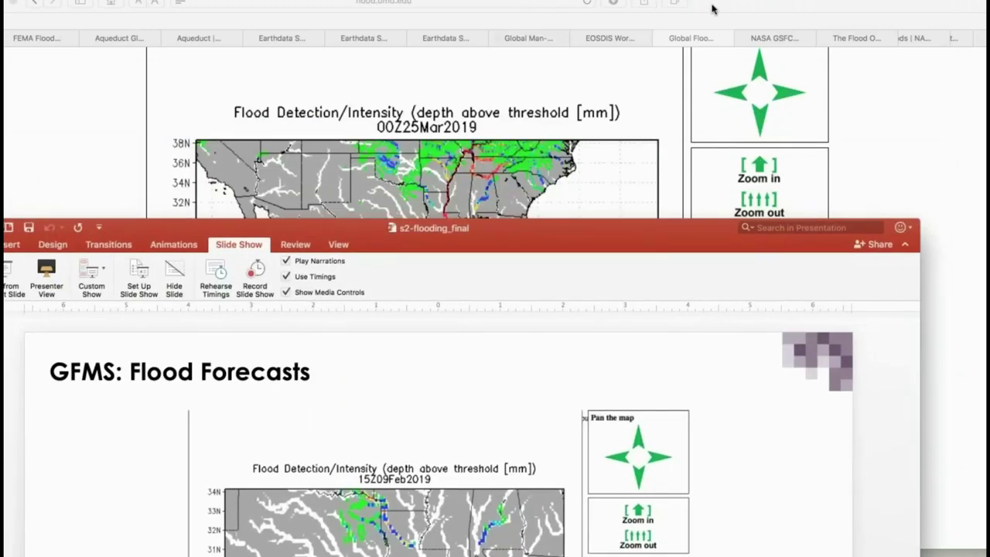
# Switch back to the Global Flood Monitoring System page in the browser and advance the flood map to 00Z26Mar2019
pyautogui.press('super+Tab')
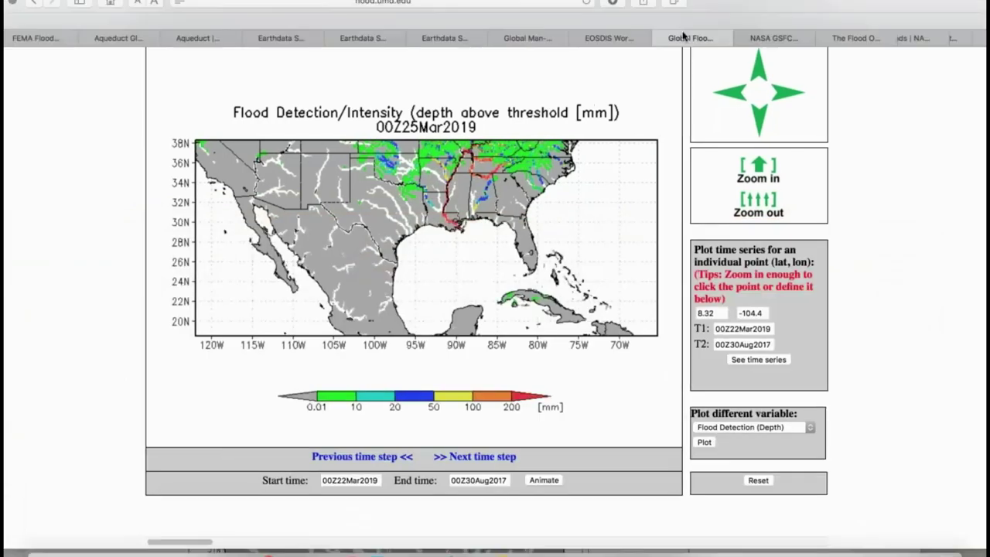
pyautogui.click(493, 460)
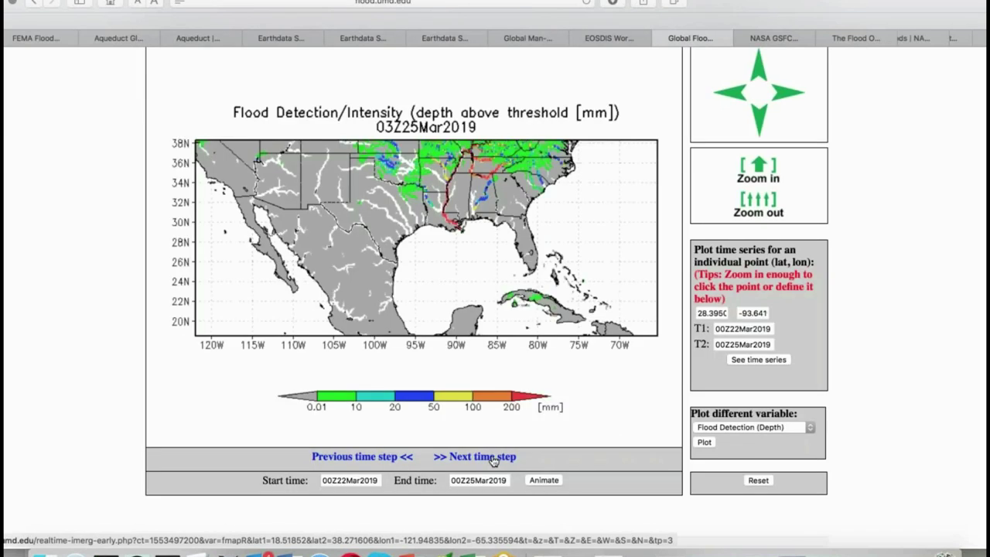
pyautogui.click(493, 459)
pyautogui.click(493, 459)
pyautogui.click(492, 459)
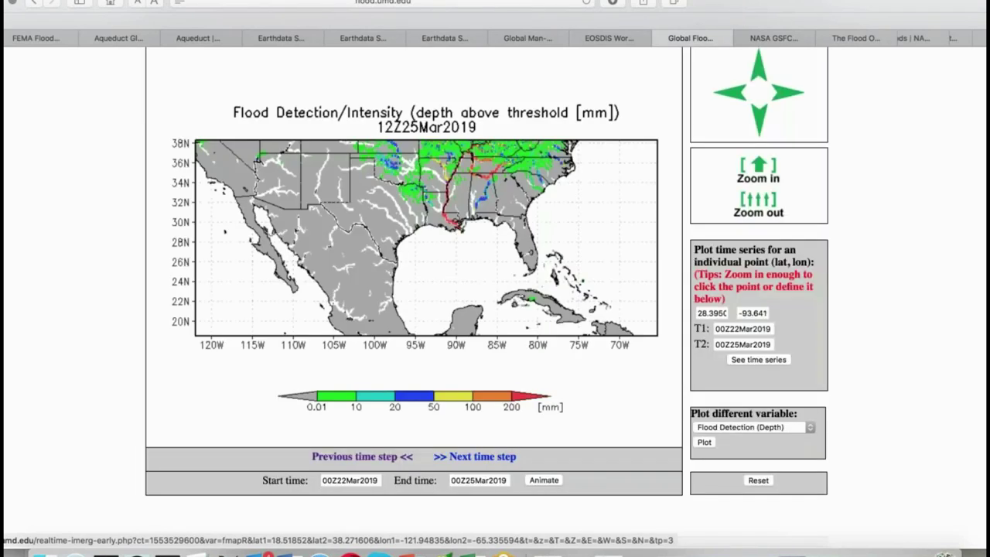
pyautogui.click(492, 459)
pyautogui.click(493, 459)
pyautogui.click(493, 459)
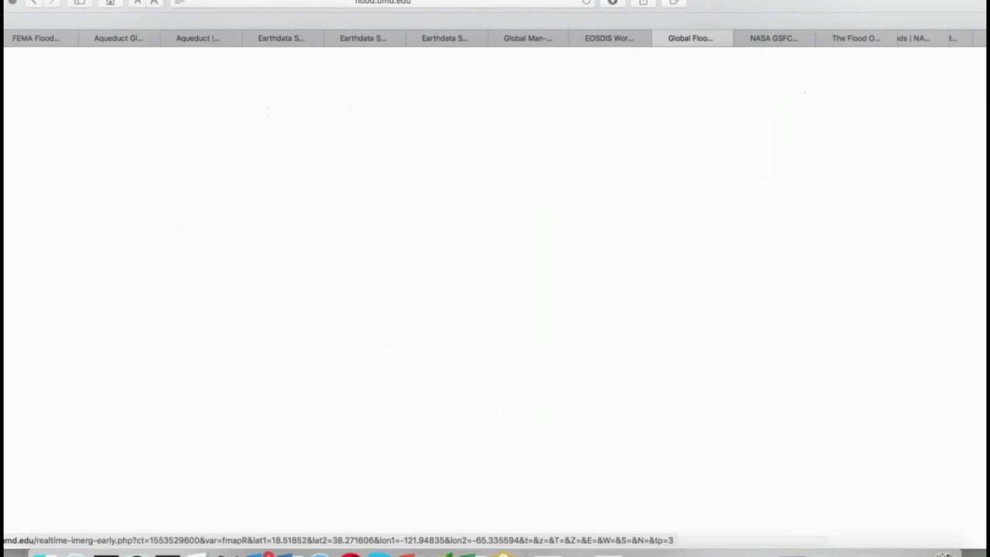
pyautogui.click(501, 459)
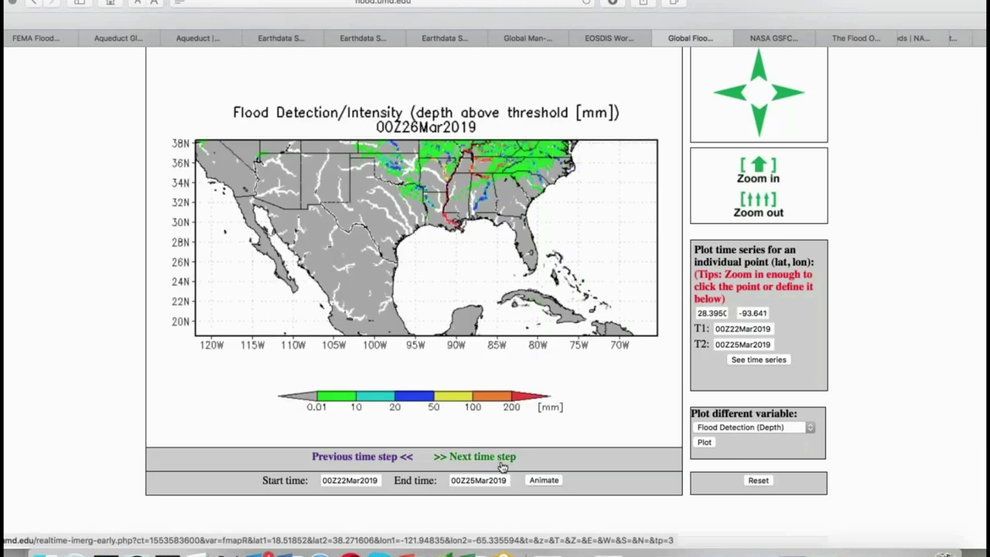
# Switch to the PowerPoint presentation and resume the slide show at the "MODIS-Based Inundation Mapping" slide
pyautogui.click(410, 552)
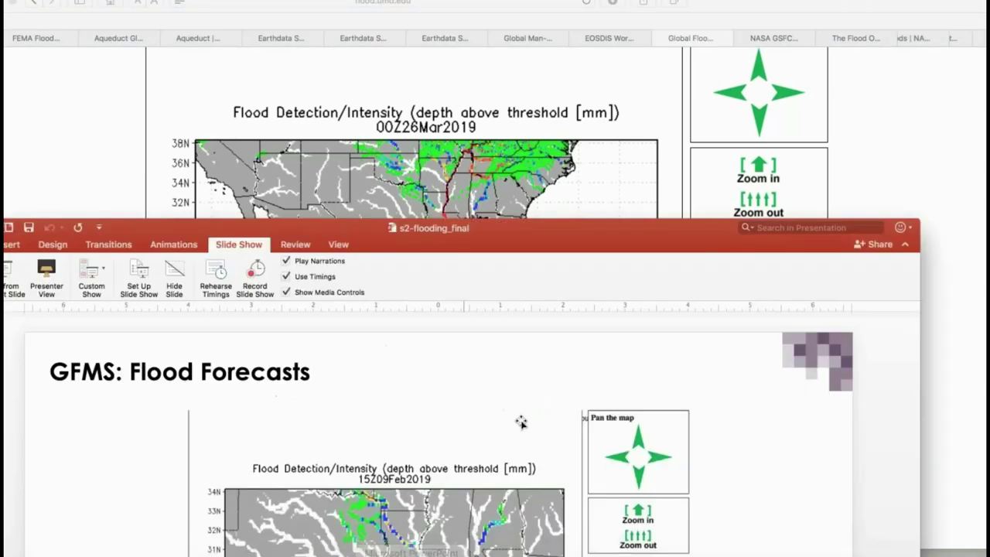
pyautogui.press('super+shift+Return')
pyautogui.press('Right')
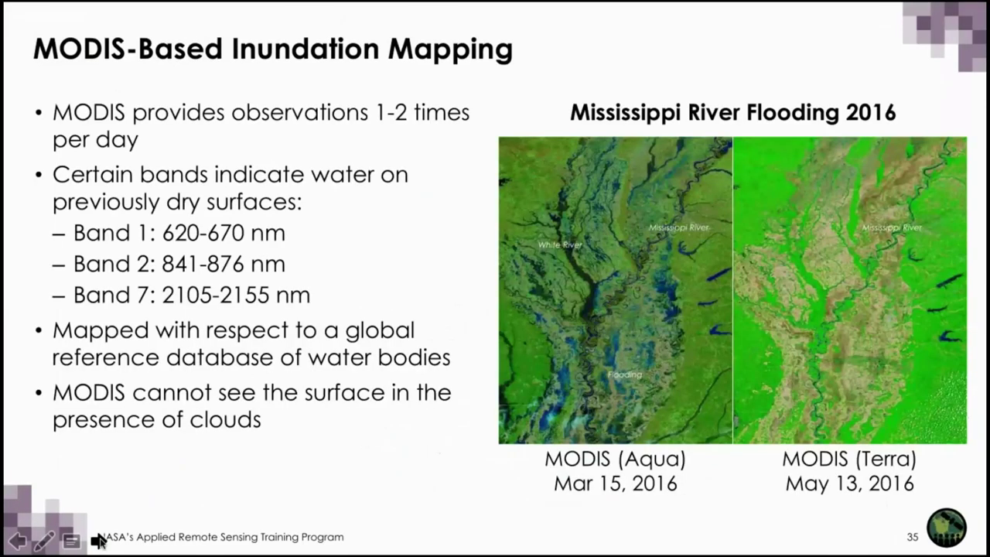
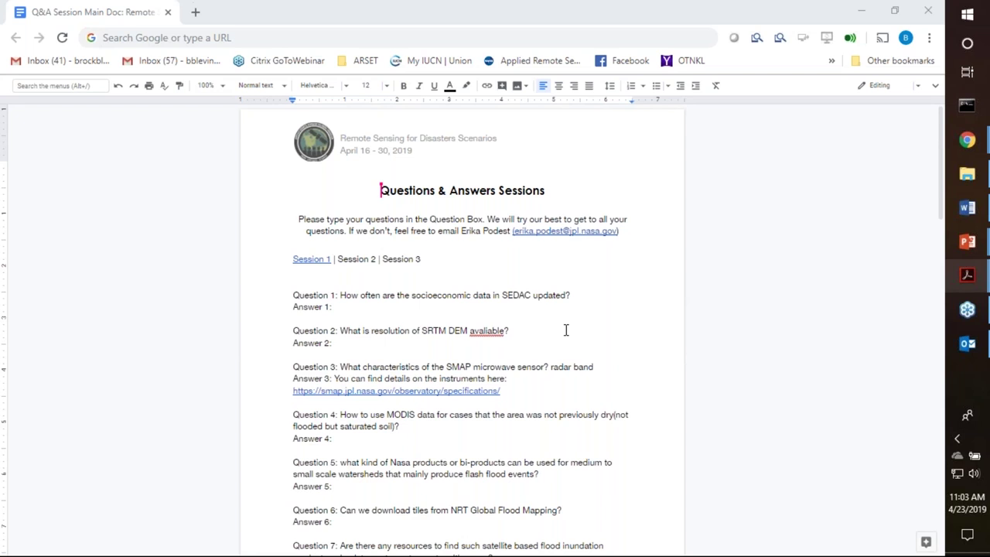
# Reset the browser zoom on the Q&A document and correct the misspelled "avaliable" to "available" in Question 2
pyautogui.hotkey('ctrl', '0')
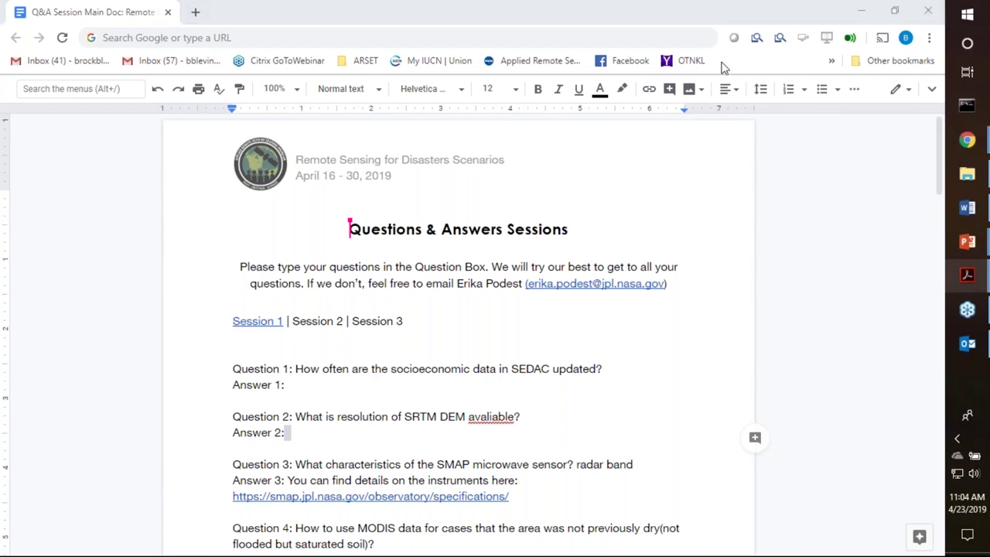
pyautogui.click(320, 383)
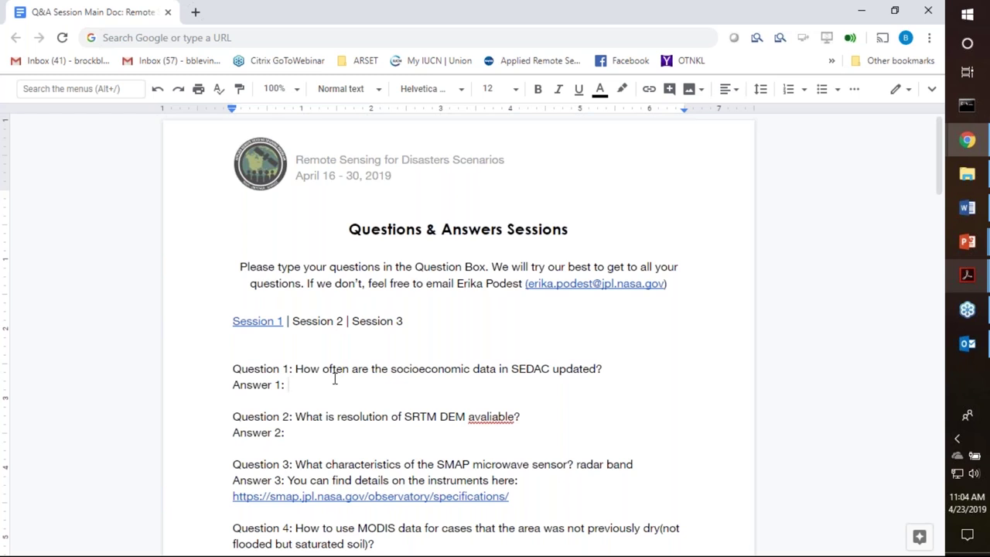
pyautogui.rightClick(497, 421)
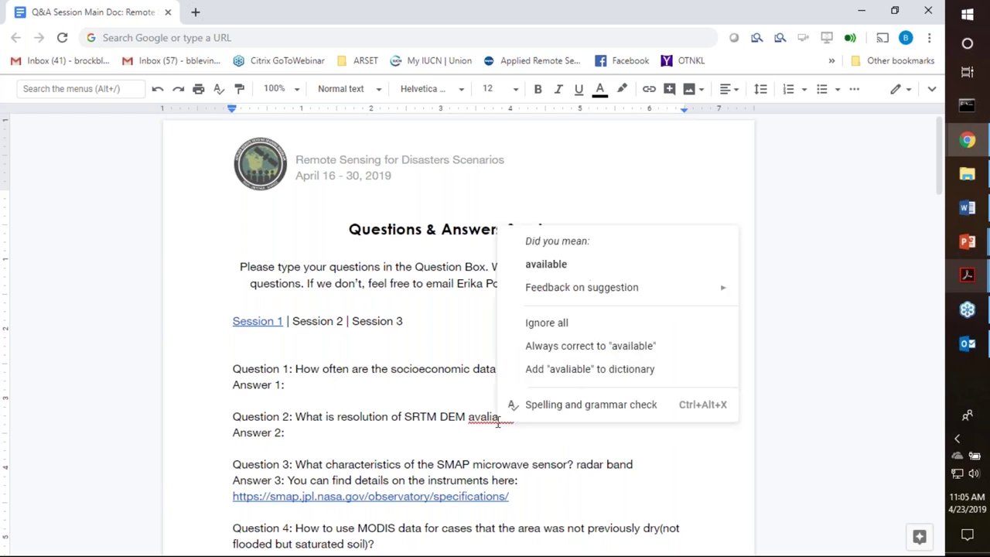
pyautogui.click(557, 263)
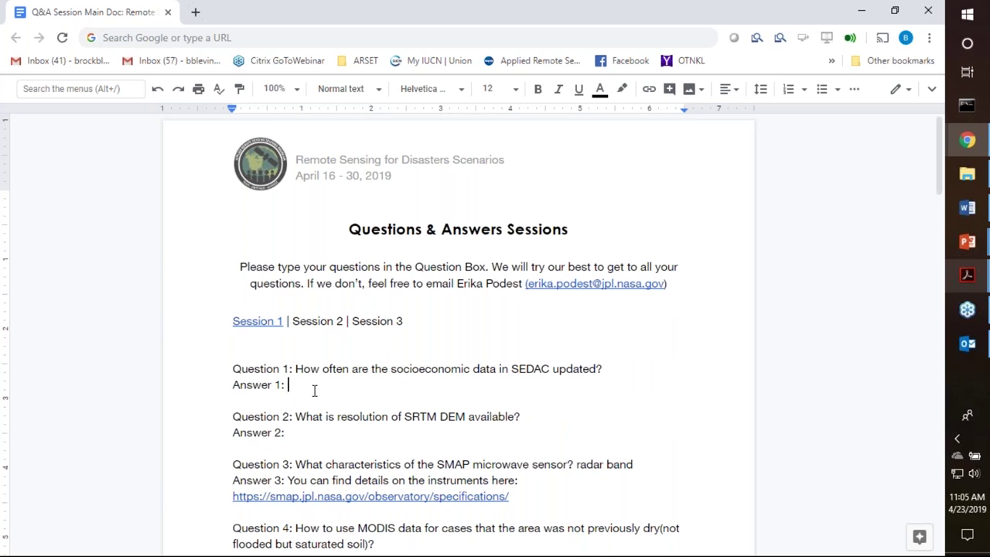
# Begin Answer 1 with "It depends on the dataset. Population is every 5 years.", correcting the spelling of "Population"
pyautogui.write('It depend')
pyautogui.press('BackSpace')
pyautogui.write('s on')
pyautogui.press('BackSpace')
pyautogui.press('BackSpace')
pyautogui.press('BackSpace')
pyautogui.write('in')
pyautogui.press('BackSpace')
pyautogui.press('BackSpace')
pyautogui.press('BackSpace')
pyautogui.write('on the dat')
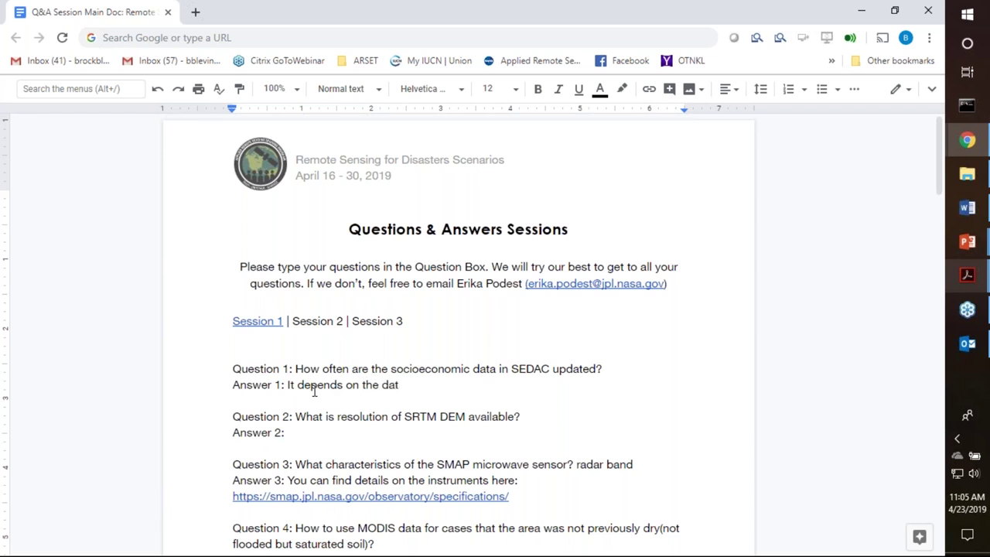
pyautogui.write('aset. Populatoi')
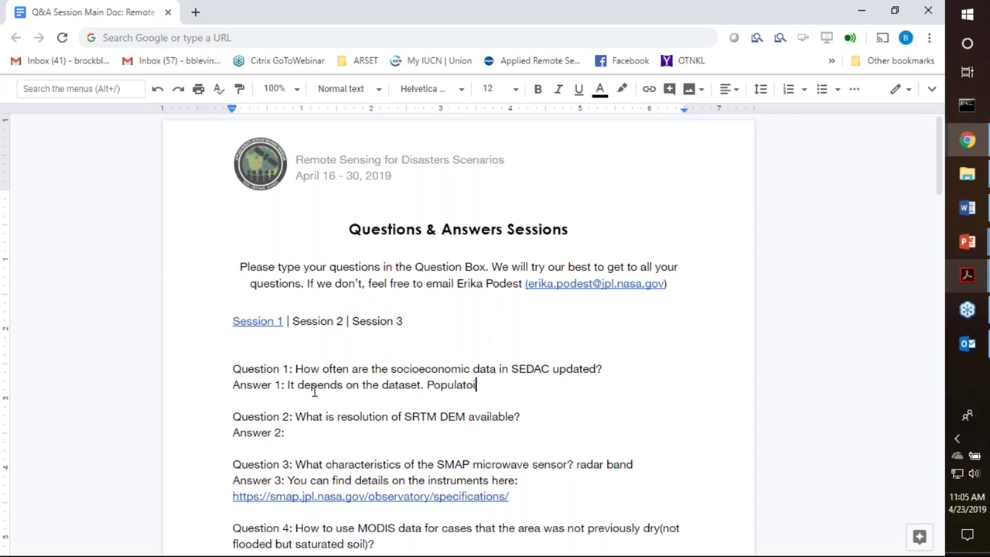
pyautogui.write('n is every ')
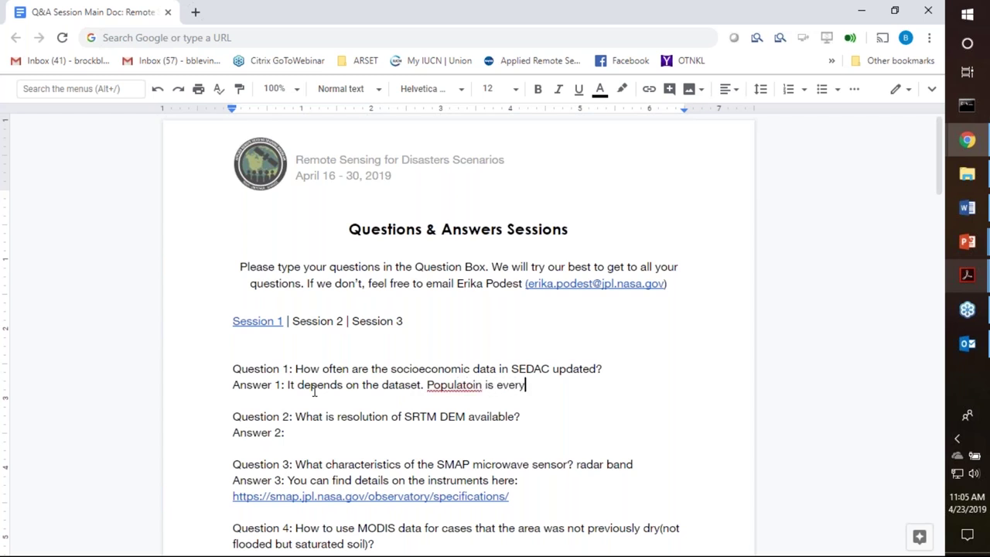
pyautogui.write('5 years.')
pyautogui.rightClick(461, 384)
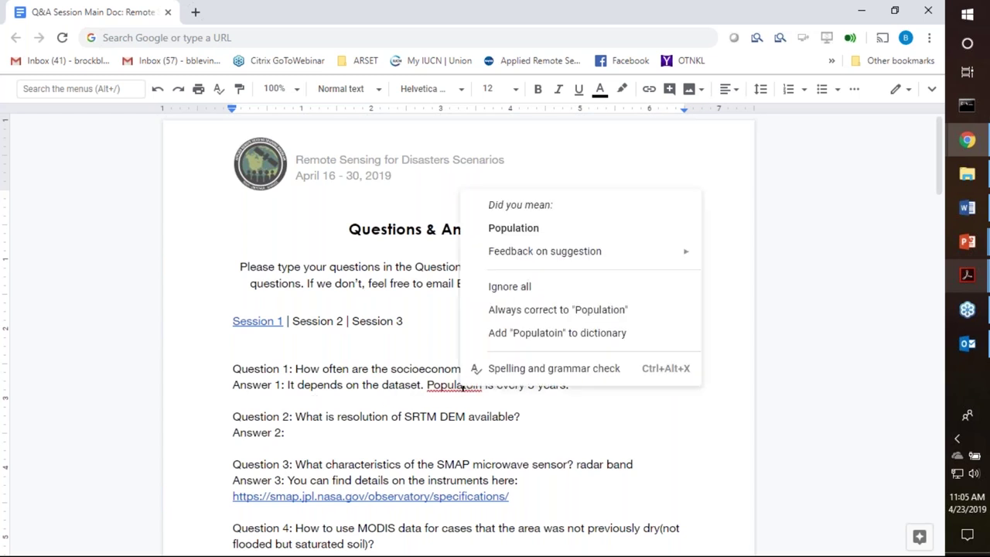
pyautogui.click(515, 228)
# Continue Answer 1 with "Impervious is less than every 5 years. Many are static datasets (dams, roads, etc)."
pyautogui.click(588, 385)
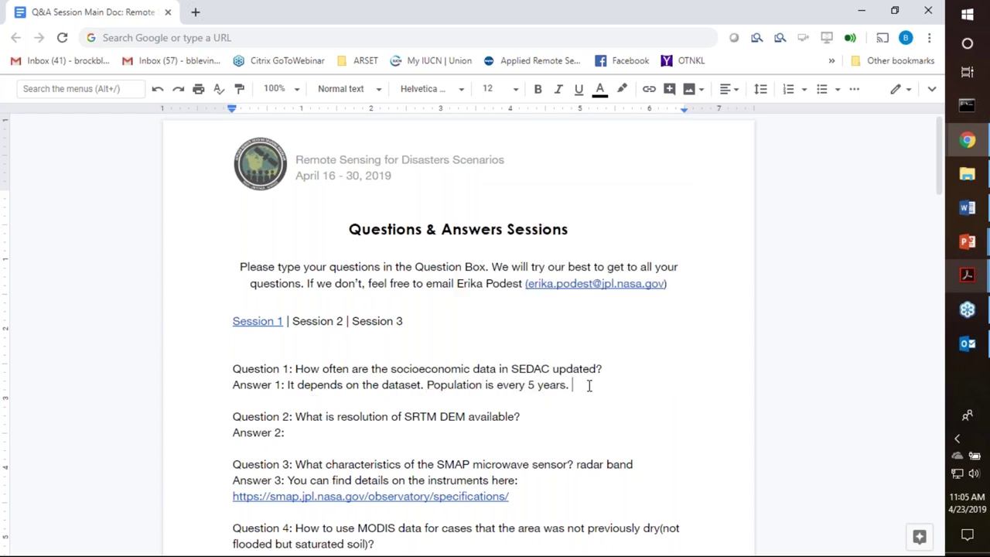
pyautogui.write('Impervious is les')
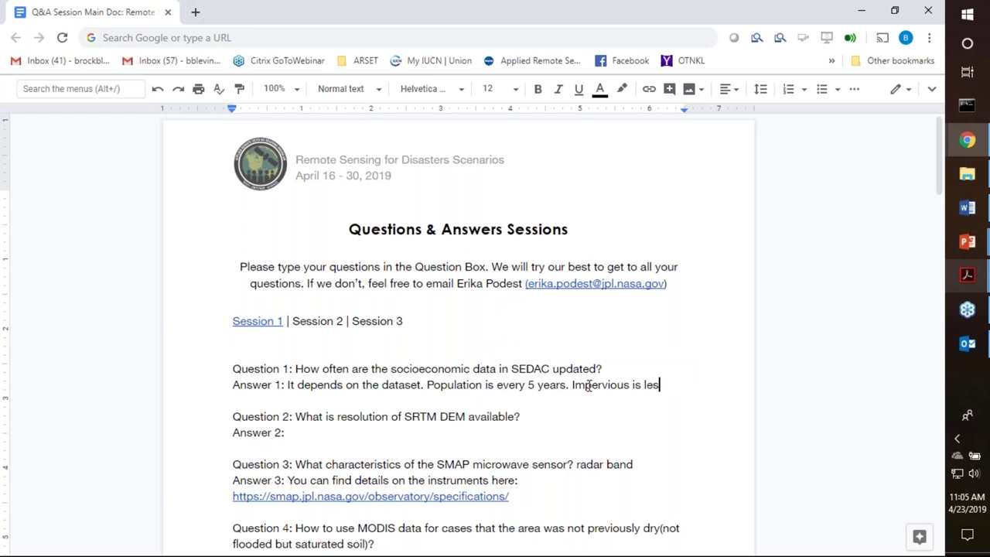
pyautogui.write('s than e')
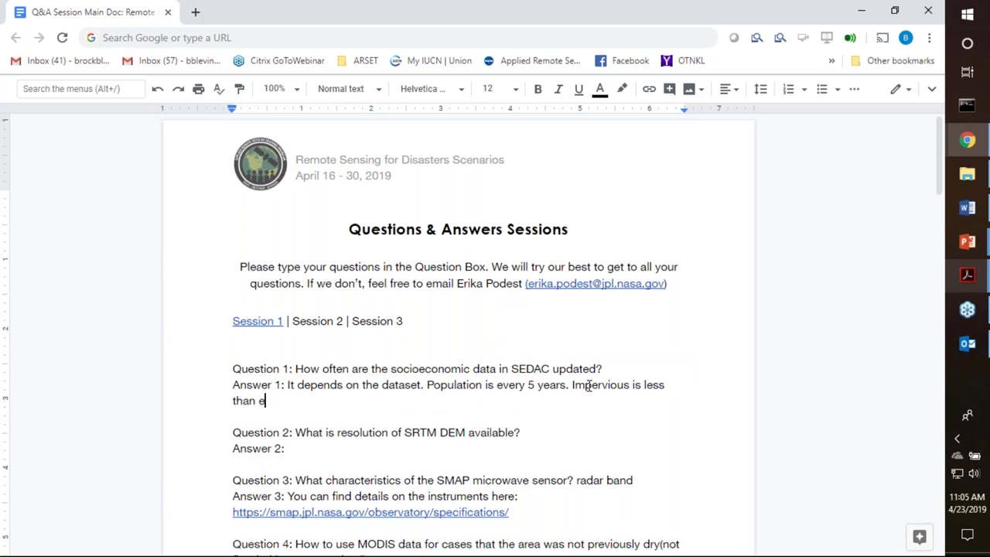
pyautogui.write('very')
pyautogui.write(' 5 years. ')
pyautogui.write('Many are ')
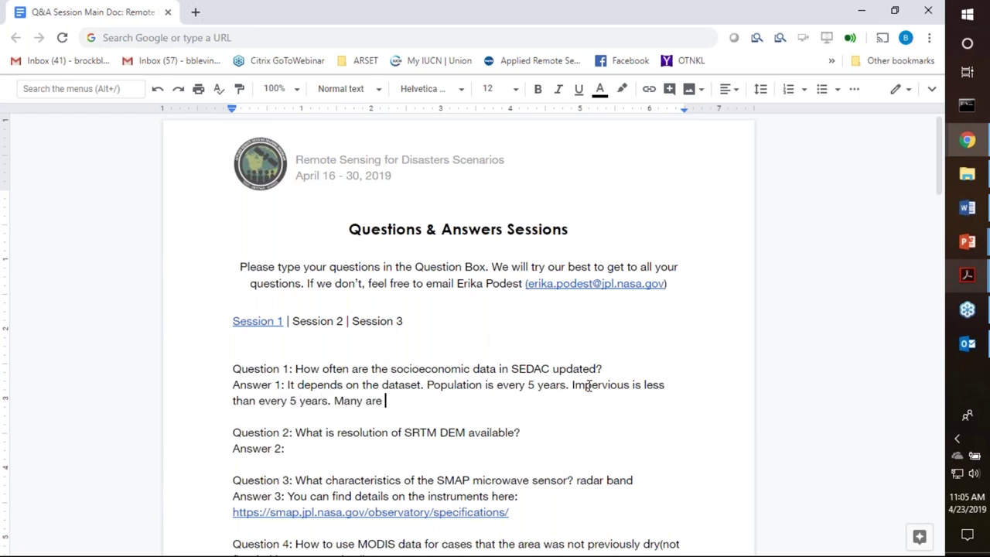
pyautogui.write('static datasets (')
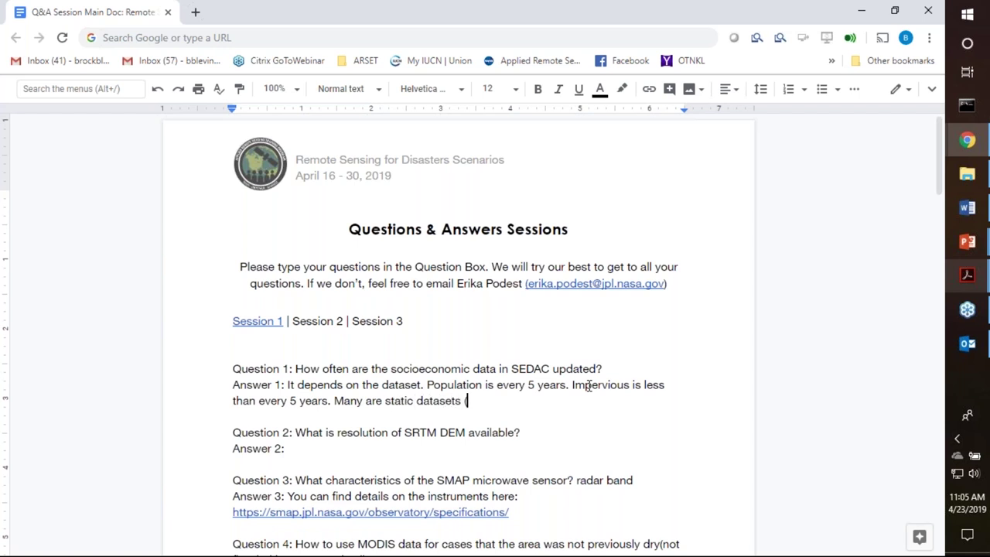
pyautogui.write('dams, roads, etc')
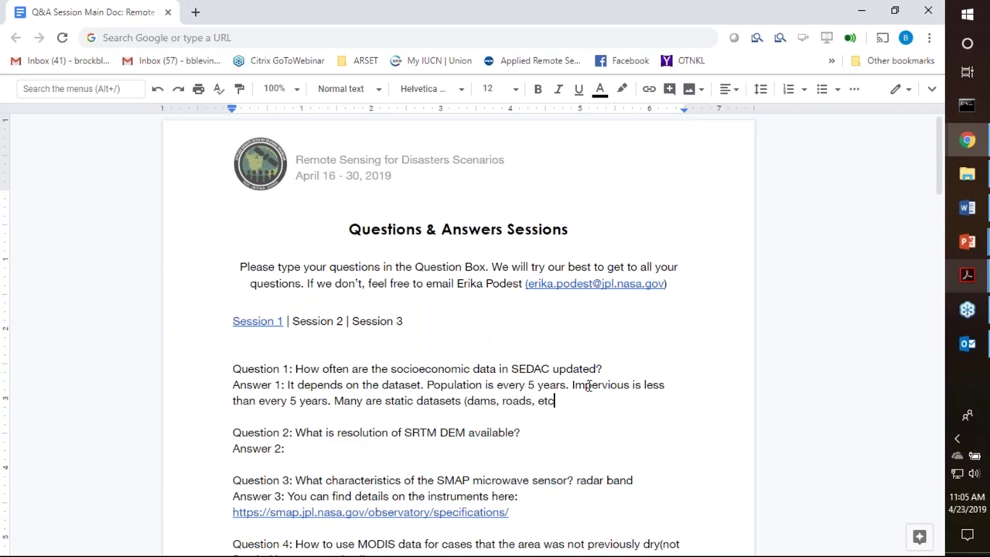
pyautogui.write(').')
# Finish Answer 1 with the sentence "Each dataset has information on how often."
pyautogui.write('The')
pyautogui.write('y')
pyautogui.press('BackSpace')
pyautogui.press('BackSpace')
pyautogui.press('BackSpace')
pyautogui.press('BackSpace')
pyautogui.press('BackSpace')
pyautogui.write('Each dataset ')
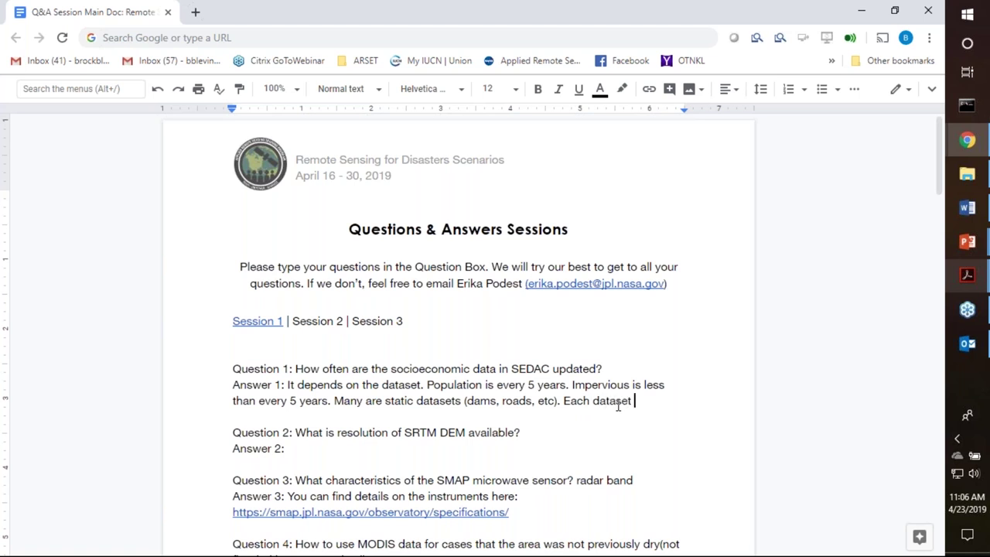
pyautogui.write('has information on ')
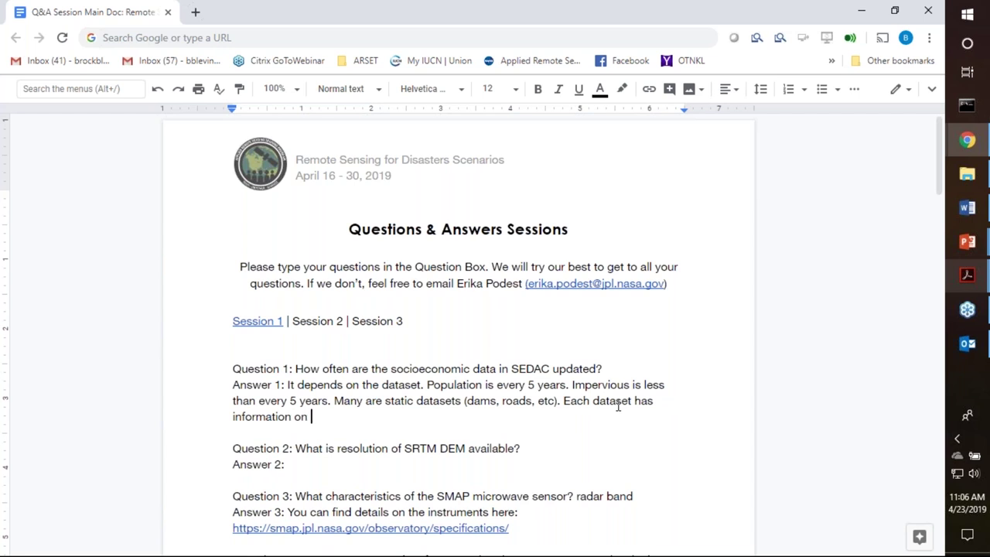
pyautogui.write('how often.')
# Fill in Answer 2 with "1 arc second (~ 30 meter resolution) for the global product."
pyautogui.scroll(-3, 618, 407)
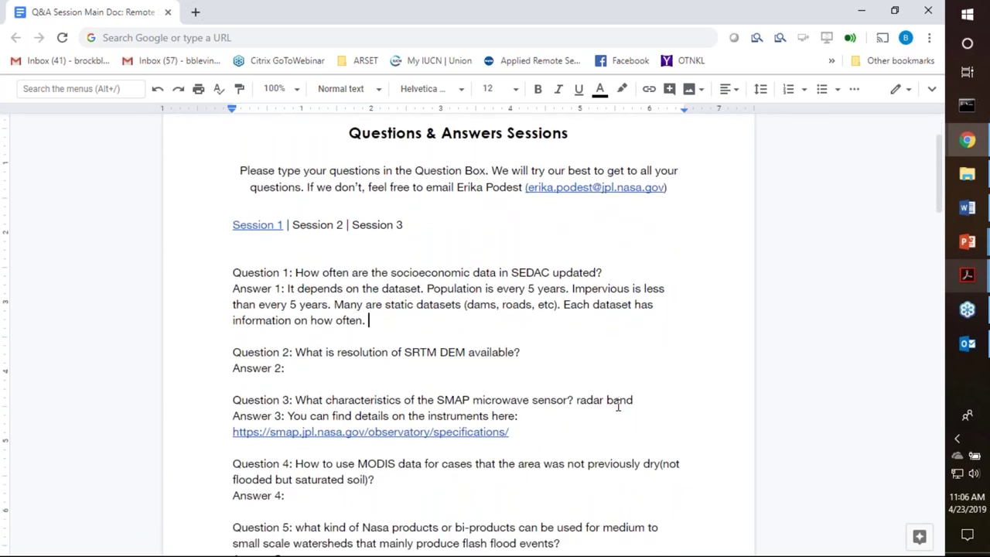
pyautogui.click(360, 211)
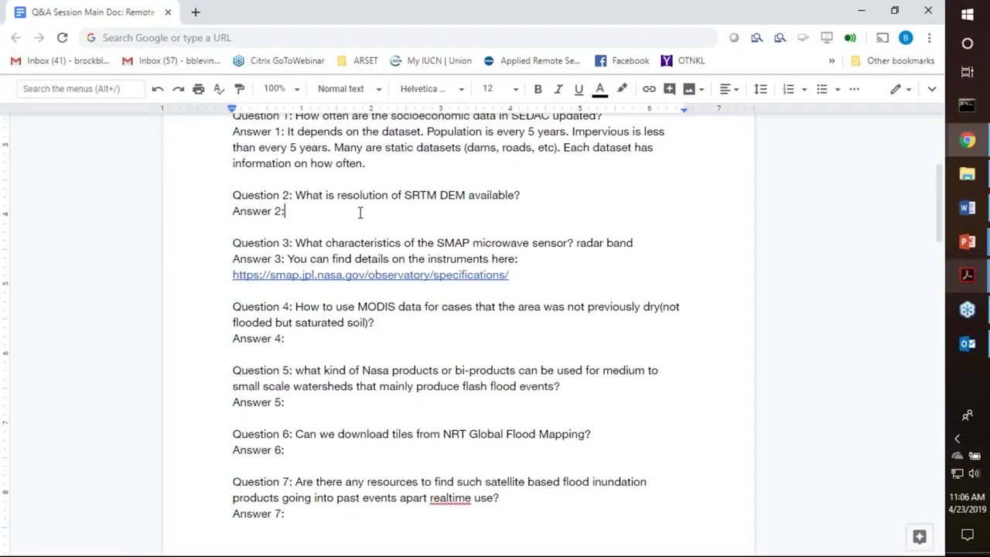
pyautogui.write('1 arc second (~ 30 met')
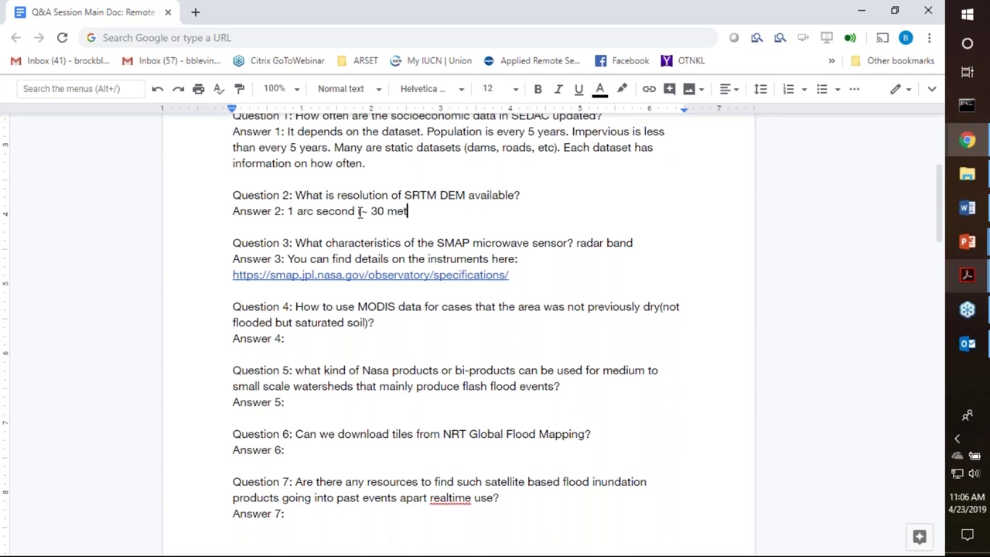
pyautogui.write('er resol')
pyautogui.write('ution')
pyautogui.write(').')
pyautogui.press('BackSpace')
pyautogui.press('BackSpace')
pyautogui.write('for the g')
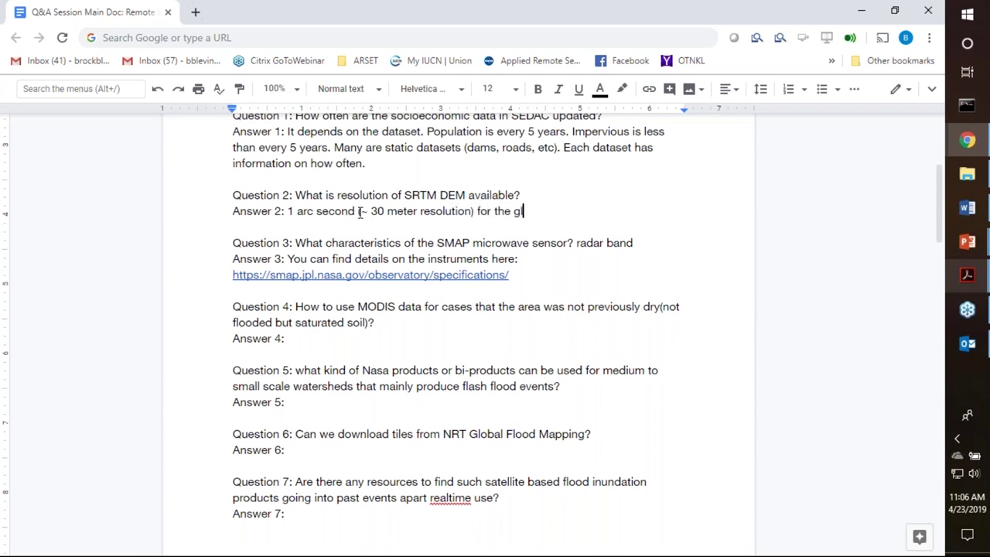
pyautogui.write('lobal product.')
# Add a line below the specifications link in Answer 3 reading "It is a passive radiometer operating at the L-Band."
pyautogui.click(546, 272)
pyautogui.click(584, 381)
pyautogui.click(525, 272)
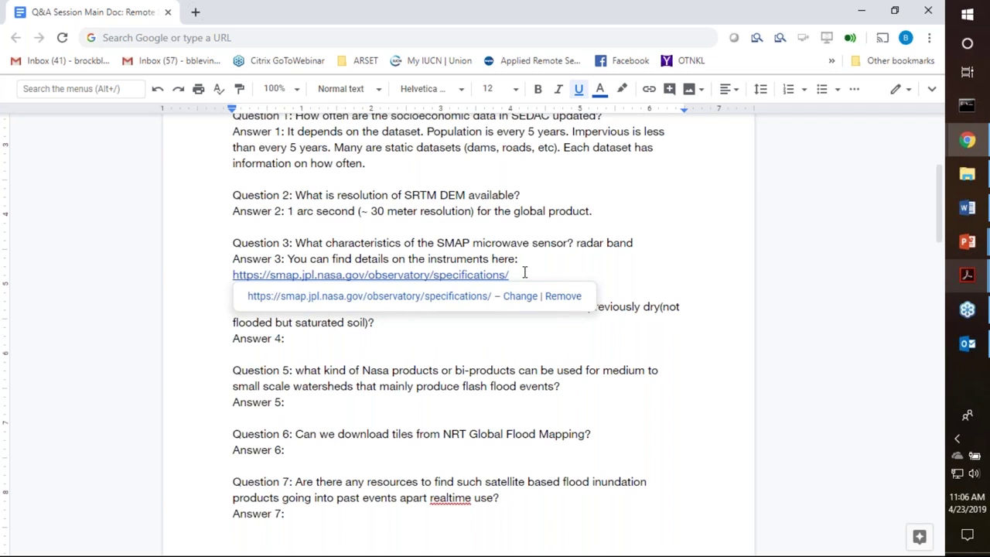
pyautogui.press('Return')
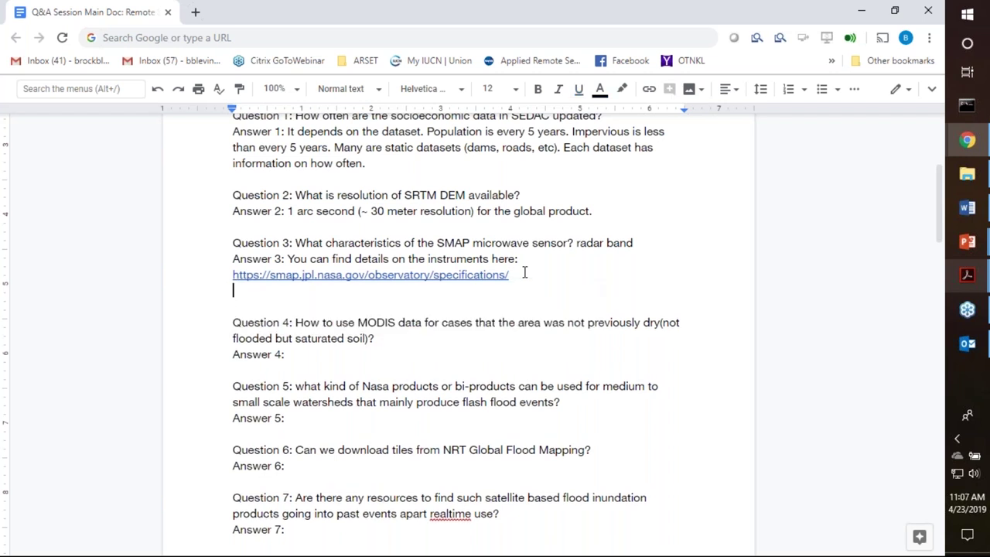
pyautogui.write('It is a passive radio')
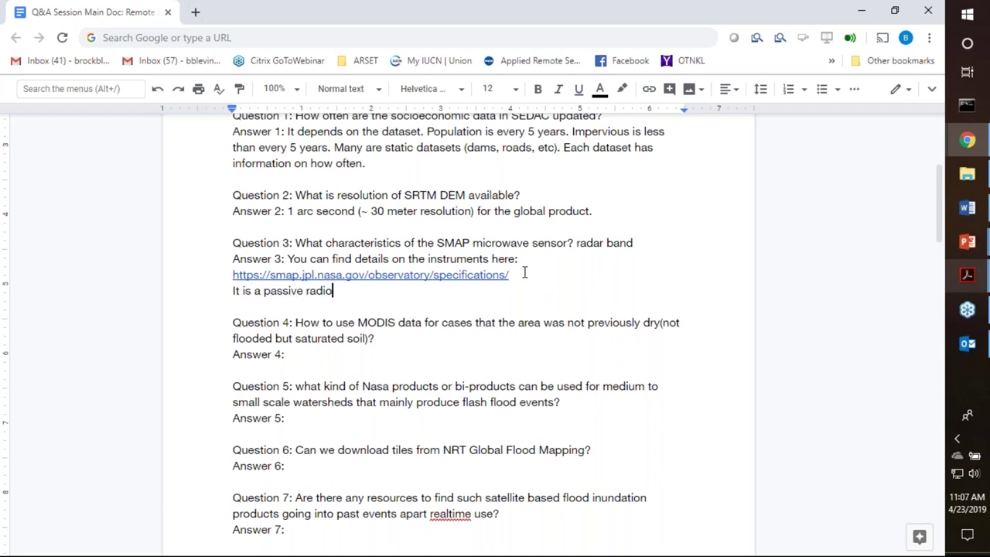
pyautogui.write('meter operating ')
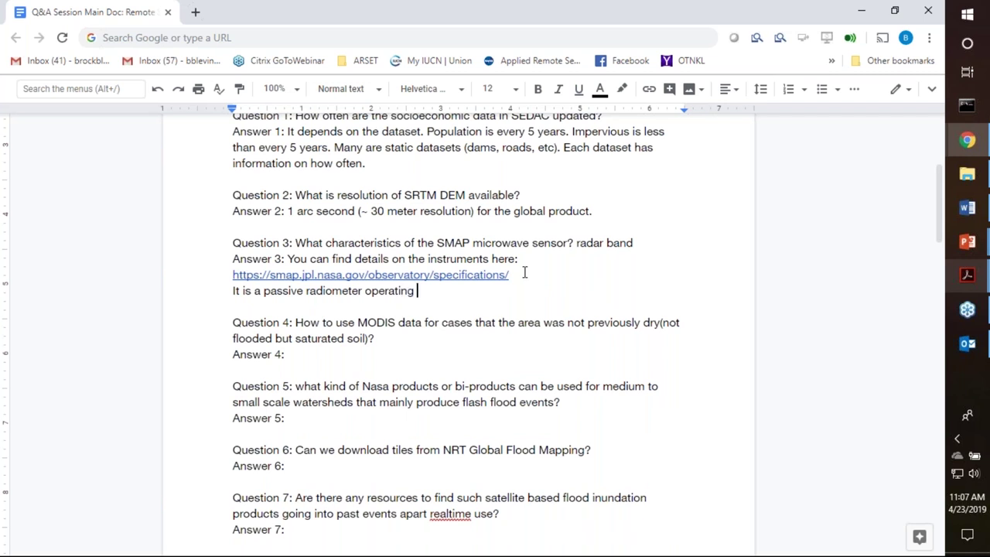
pyautogui.write('at the L-Band.')
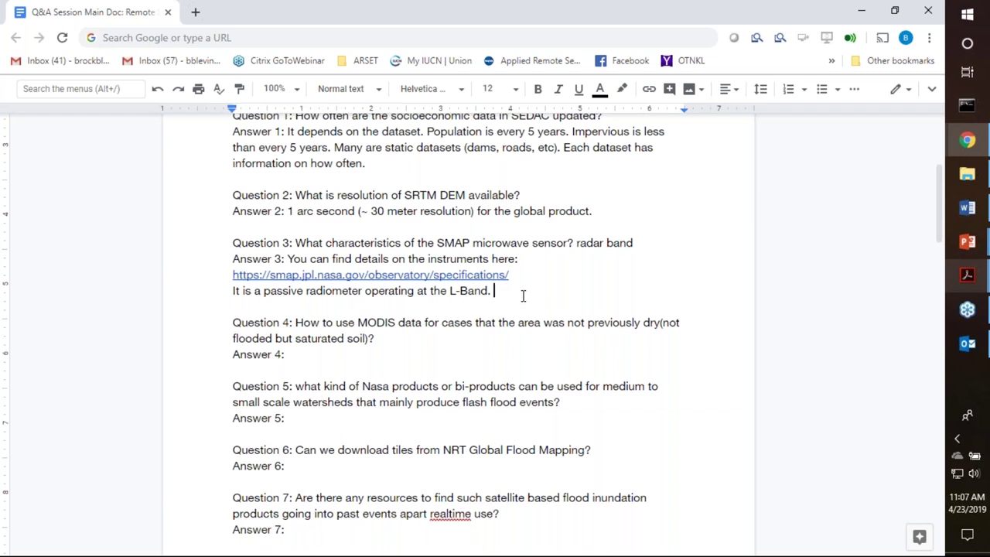
# Finish Answer 3 with the sentence "SMAP has global coverage every 3 days."
pyautogui.write('SMAP has')
pyautogui.write('global covera')
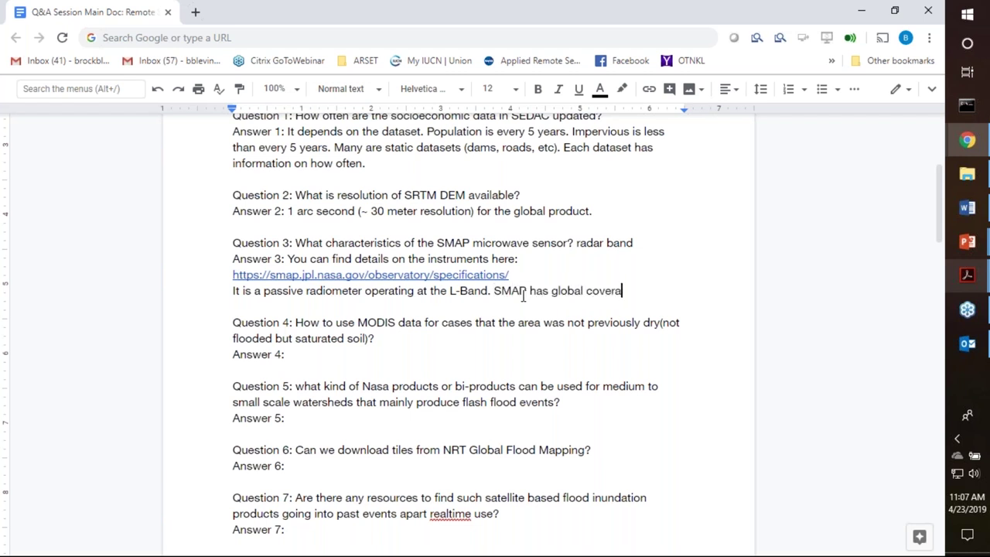
pyautogui.write('ge every 3 days.')
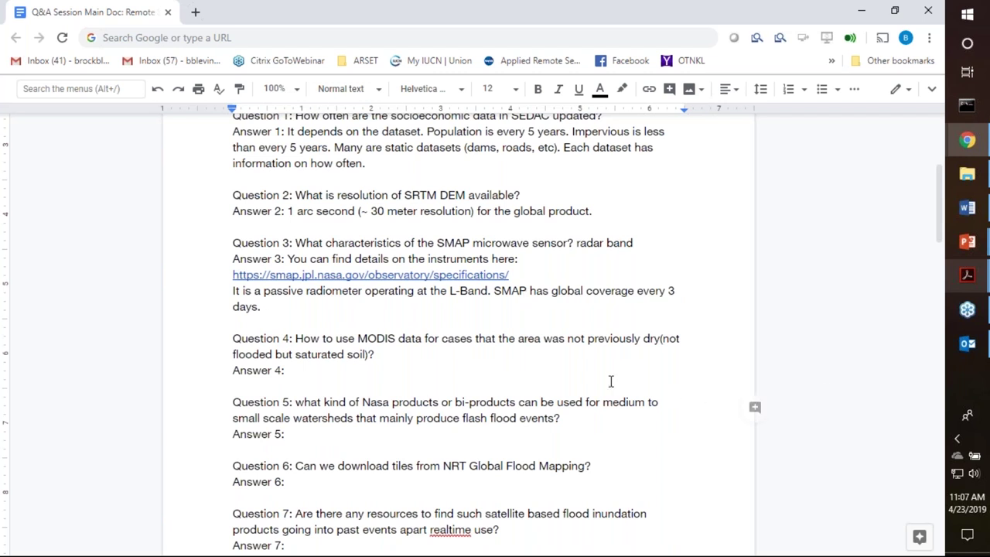
# Begin Answer 4 with the sentence "There is no clear answer to that."
pyautogui.scroll(-1, 398, 364)
pyautogui.scroll(-2, 398, 364)
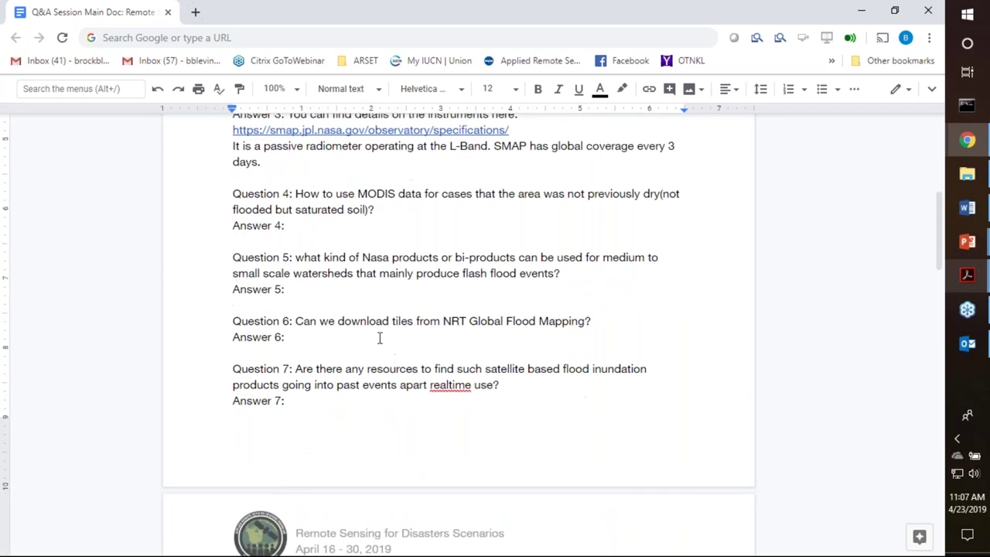
pyautogui.click(305, 225)
pyautogui.click(378, 230)
pyautogui.write('There is no ')
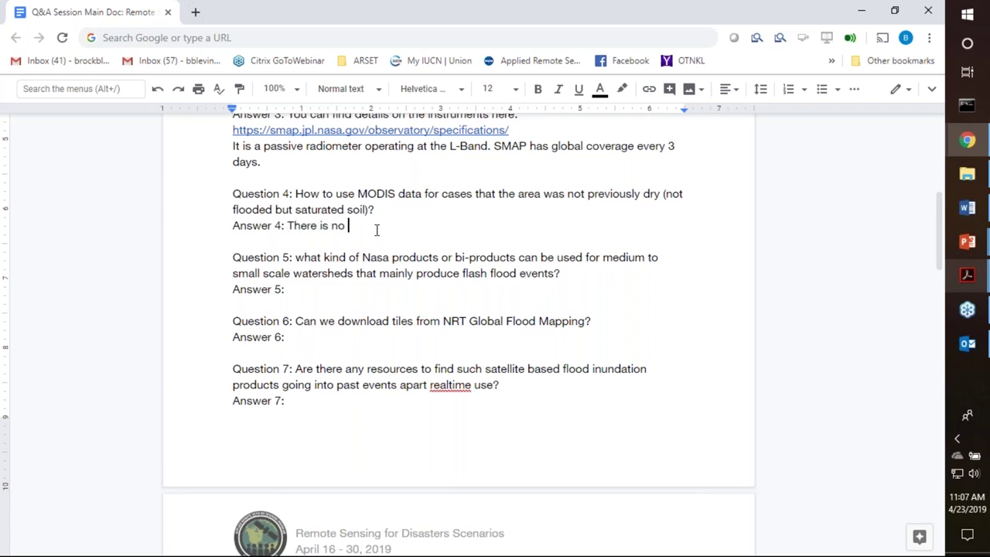
pyautogui.write('clear answer to that')
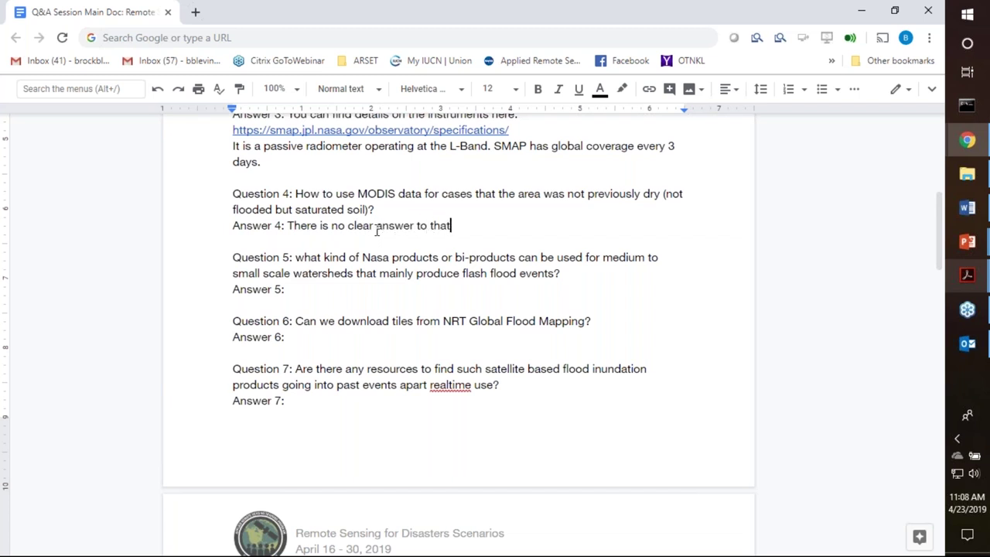
pyautogui.write('.')
# Continue Answer 4 with "When to look at the difference of reference soil"
pyautogui.write('When to ')
pyautogui.write('sea')
pyautogui.press('BackSpace')
pyautogui.press('BackSpace')
pyautogui.press('BackSpace')
pyautogui.write('look at')
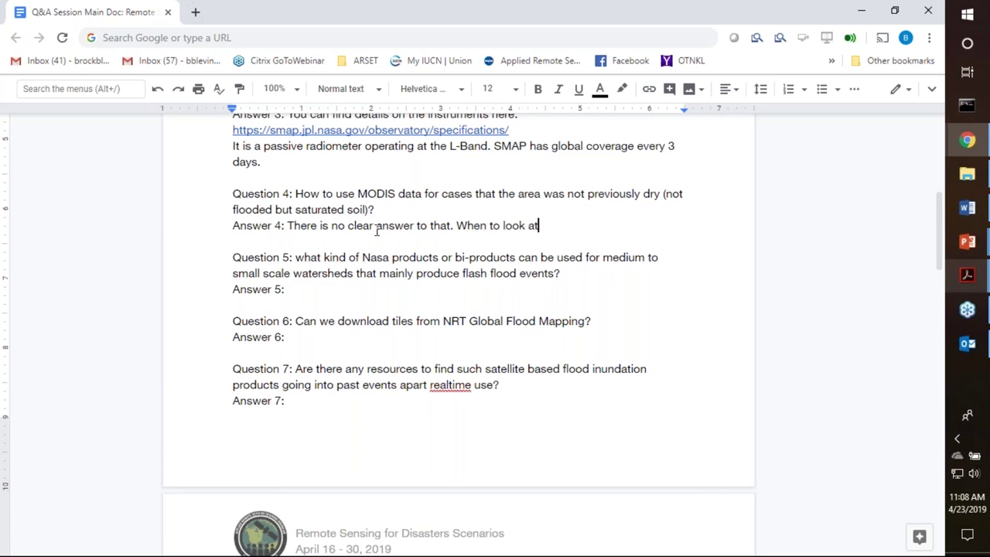
pyautogui.write(' the difference of referen')
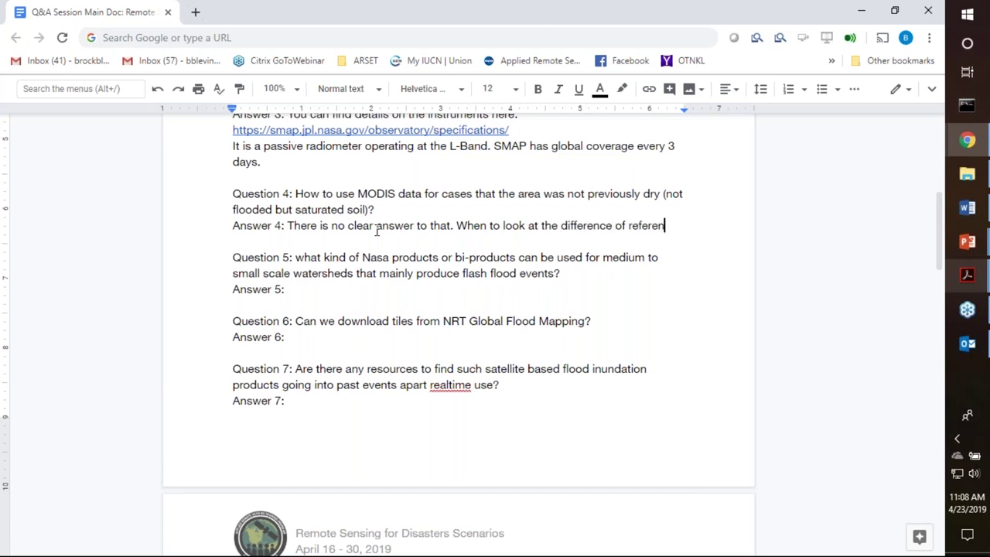
pyautogui.write('ce soil')
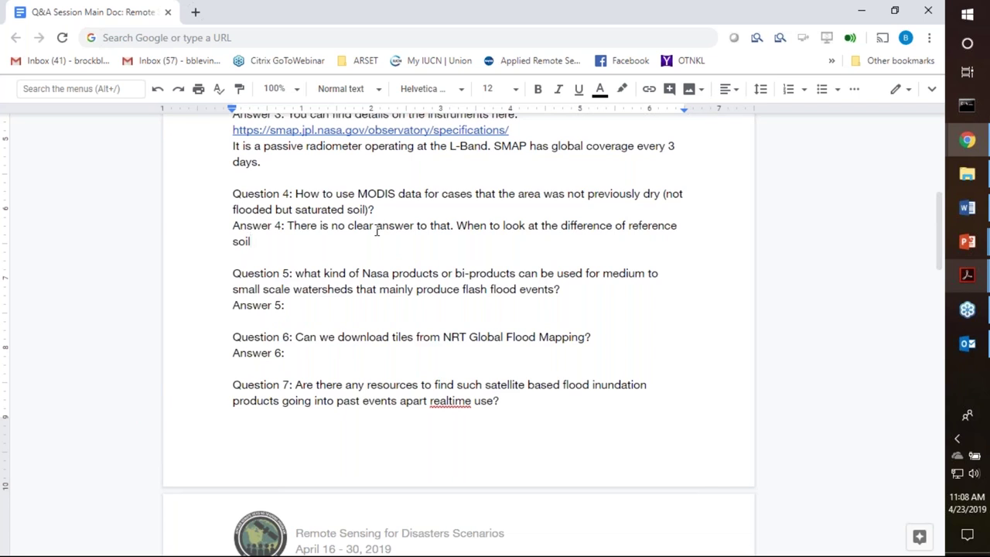
# Complete the second sentence of Answer 4 with ", after a certain amount to saturation it may show as flooded.", correcting the spelling of "amount"
pyautogui.write(', after a certain amunt')
pyautogui.press('BackSpace')
pyautogui.press('BackSpace')
pyautogui.press('BackSpace')
pyautogui.press('BackSpace')
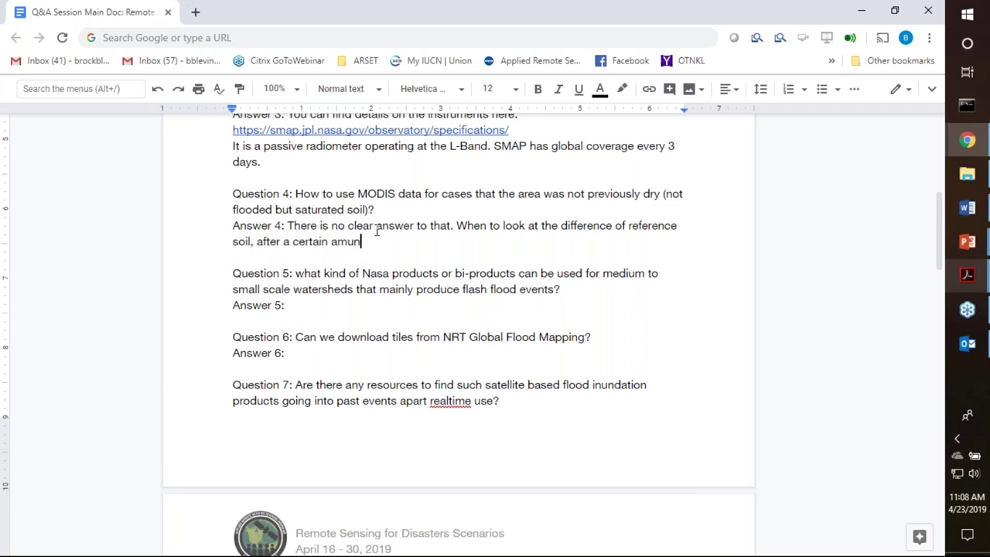
pyautogui.write('ount to saturation ')
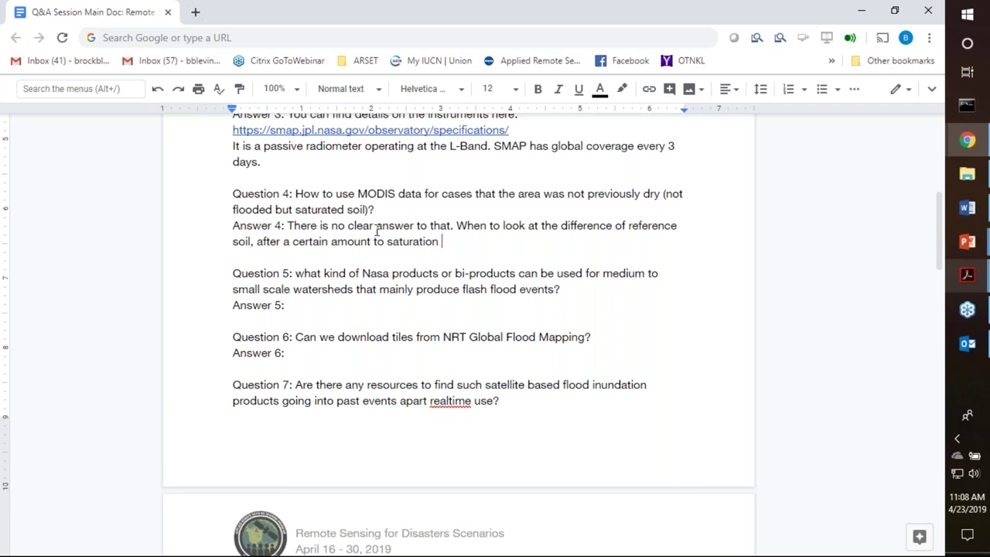
pyautogui.write('it may show as flood')
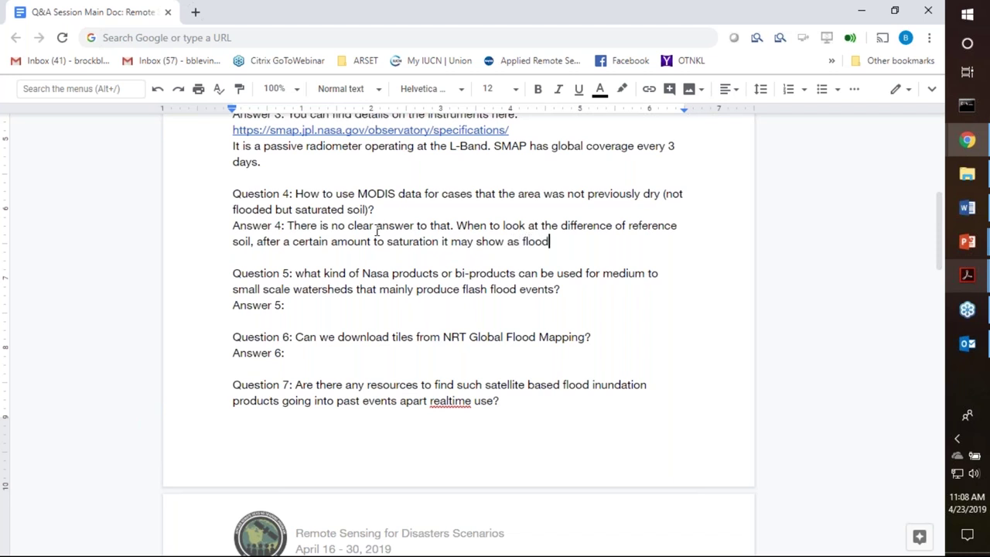
pyautogui.write('ed.')
# Replace "to" with "you" in Answer 4 so the phrase reads "When you look at the difference"
pyautogui.click(500, 227)
pyautogui.press('BackSpace')
pyautogui.press('BackSpace')
pyautogui.write('you')
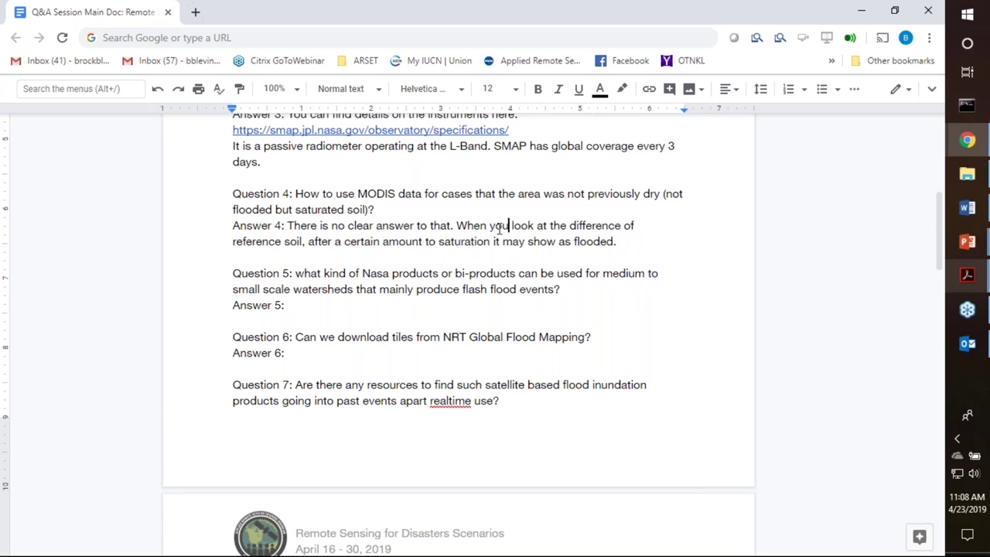
# Append the sentence "Optial (MODIS) will not be as sensitive to that." to Answer 4
pyautogui.click(628, 241)
pyautogui.write('Optial (MODI')
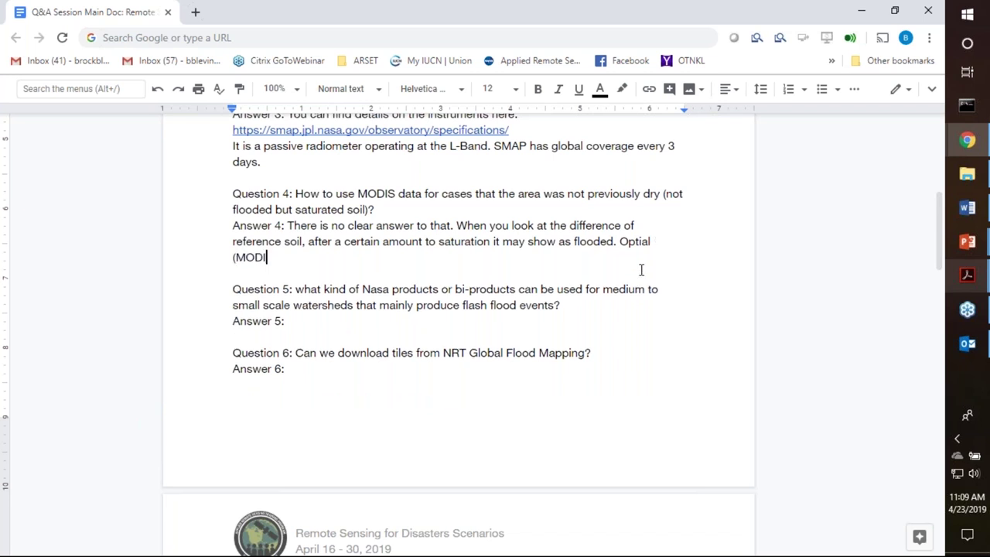
pyautogui.write('S) will not be as sensitive to that')
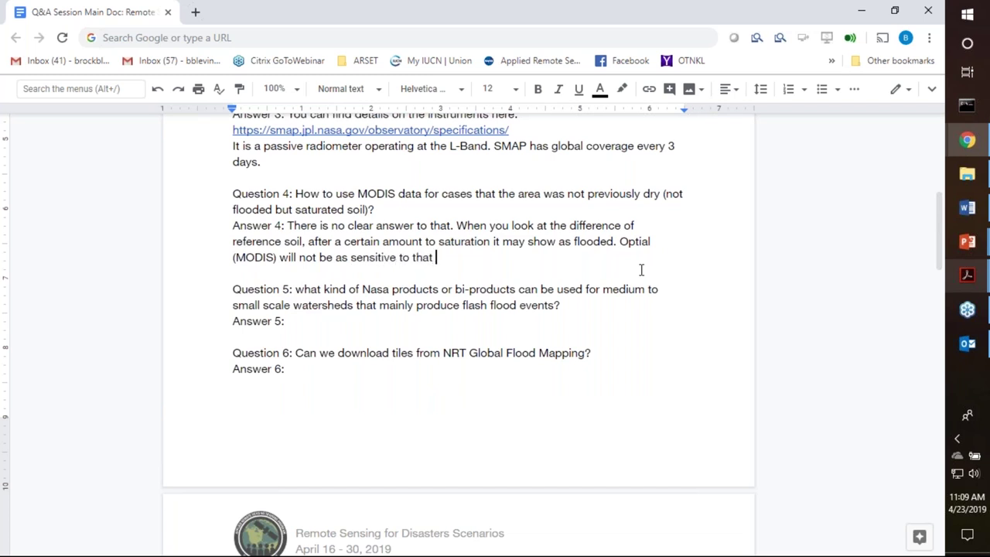
pyautogui.press('BackSpace')
pyautogui.write('.')
# Correct the capitalization in Question 5, changing "Nasa" to "NASA" and the opening "what" to "What"
pyautogui.click(389, 289)
pyautogui.press('BackSpace')
pyautogui.press('BackSpace')
pyautogui.press('BackSpace')
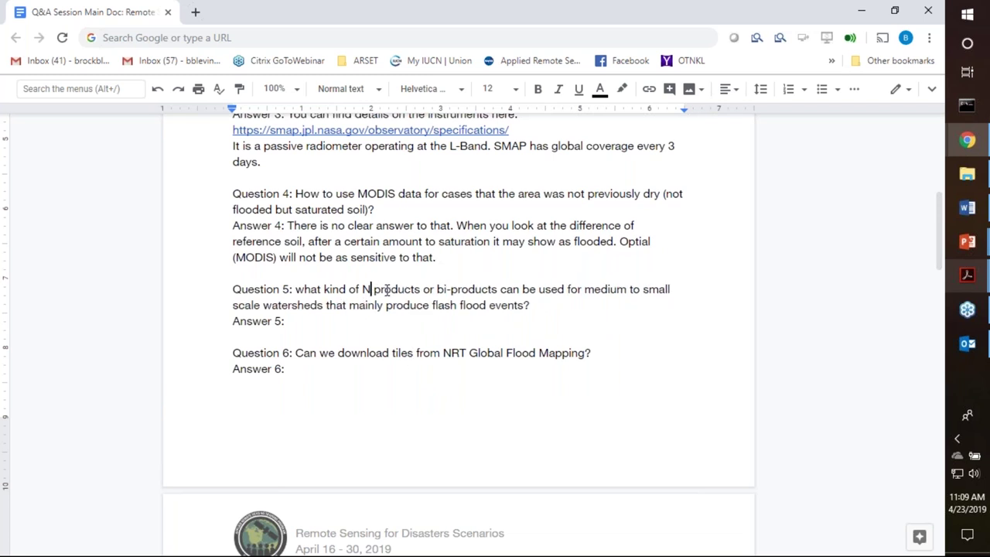
pyautogui.write('ASA')
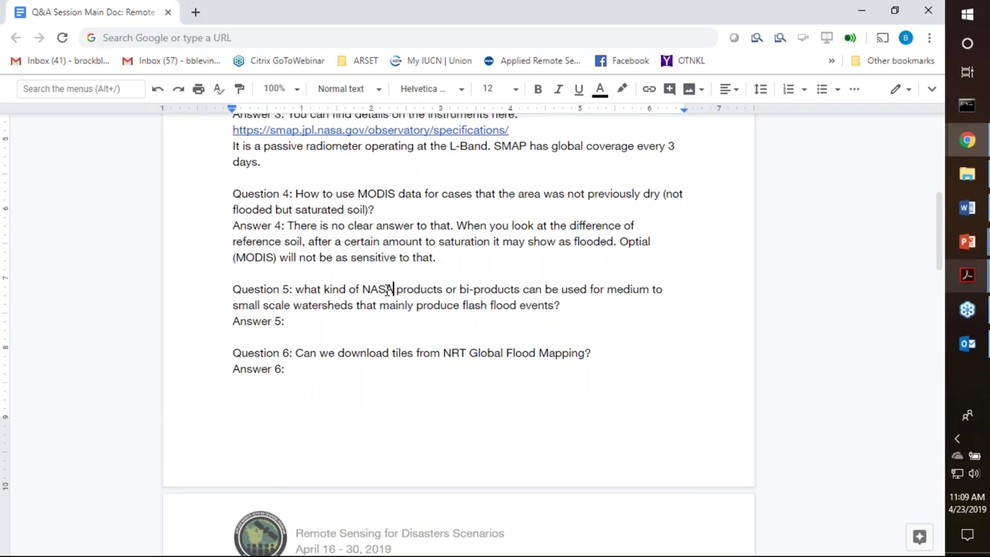
pyautogui.click(328, 325)
pyautogui.click(305, 291)
pyautogui.press('BackSpace')
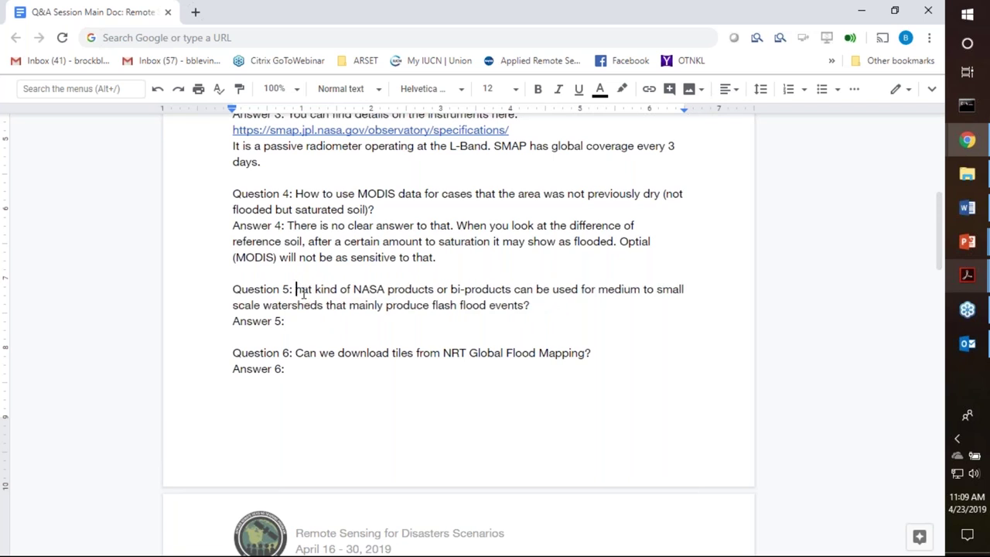
pyautogui.write('W')
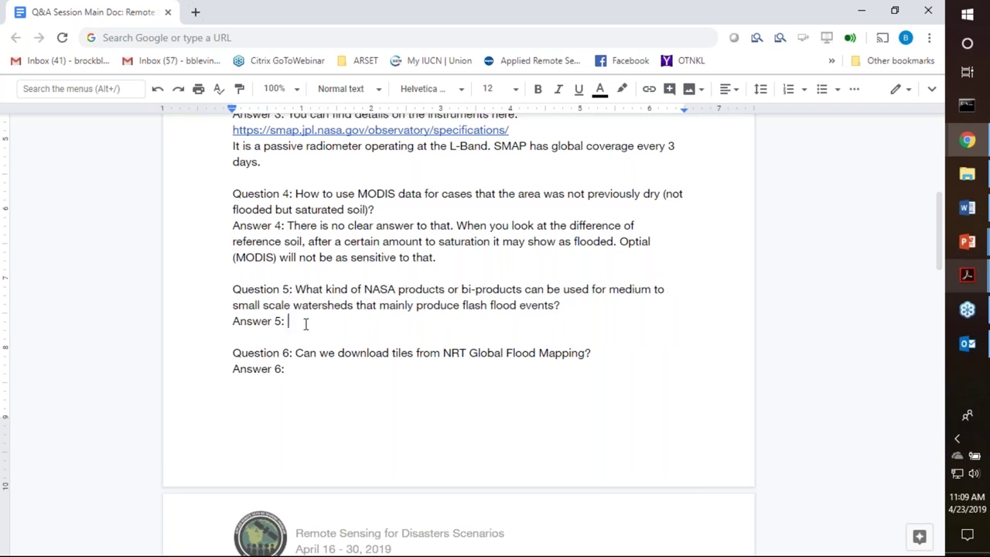
pyautogui.write('Flash flood events ')
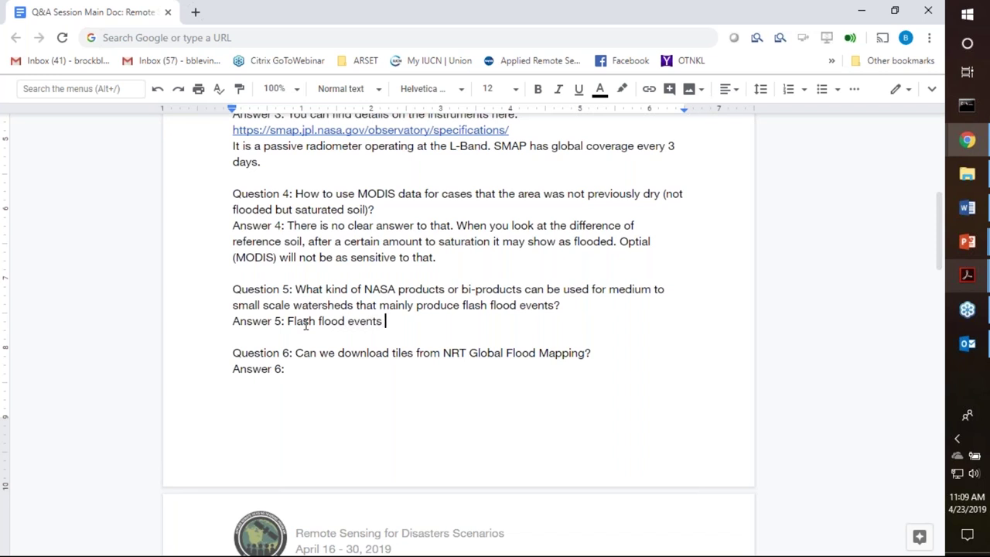
pyautogui.write('tend to be very')
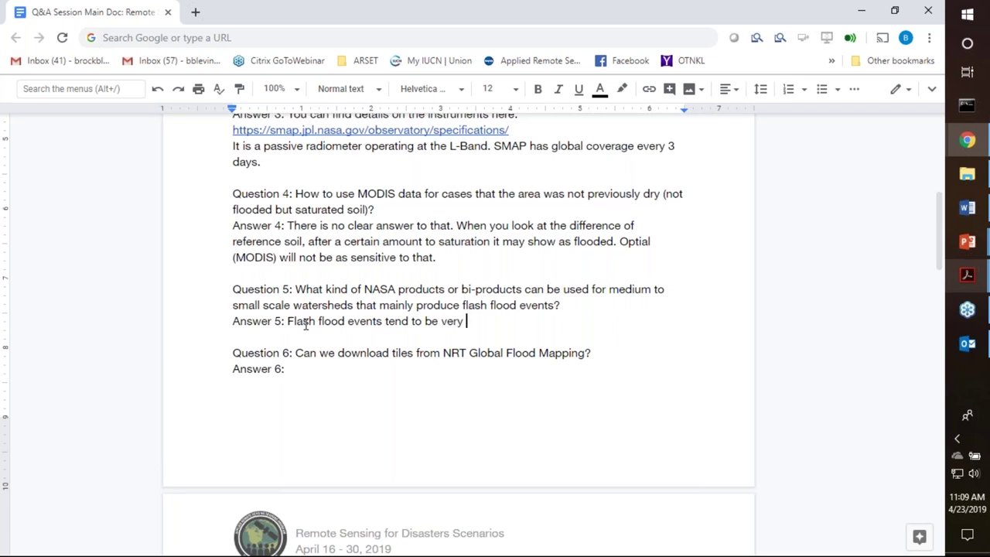
pyautogui.press('BackSpace')
pyautogui.press('BackSpace')
pyautogui.press('BackSpace')
pyautogui.press('BackSpace')
pyautogui.press('BackSpace')
pyautogui.press('BackSpace')
pyautogui.press('BackSpace')
pyautogui.press('BackSpace')
pyautogui.press('BackSpace')
pyautogui.press('BackSpace')
pyautogui.press('BackSpace')
pyautogui.press('BackSpace')
pyautogui.press('BackSpace')
pyautogui.press('BackSpace')
pyautogui.press('BackSpace')
pyautogui.press('BackSpace')
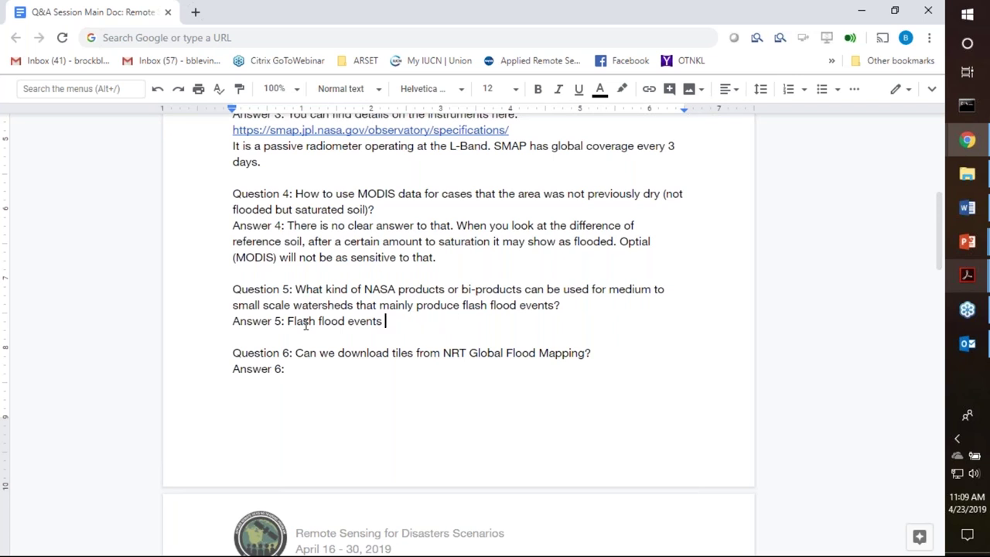
pyautogui.write('are')
pyautogui.press('BackSpace')
pyautogui.press('BackSpace')
pyautogui.press('BackSpace')
pyautogui.press('BackSpace')
pyautogui.press('BackSpace')
pyautogui.press('BackSpace')
pyautogui.press('BackSpace')
pyautogui.press('BackSpace')
pyautogui.press('BackSpace')
pyautogui.press('BackSpace')
pyautogui.press('BackSpace')
pyautogui.press('BackSpace')
pyautogui.press('BackSpace')
pyautogui.press('BackSpace')
pyautogui.press('BackSpace')
pyautogui.press('BackSpace')
pyautogui.press('BackSpace')
pyautogui.press('BackSpace')
pyautogui.press('BackSpace')
pyautogui.press('BackSpace')
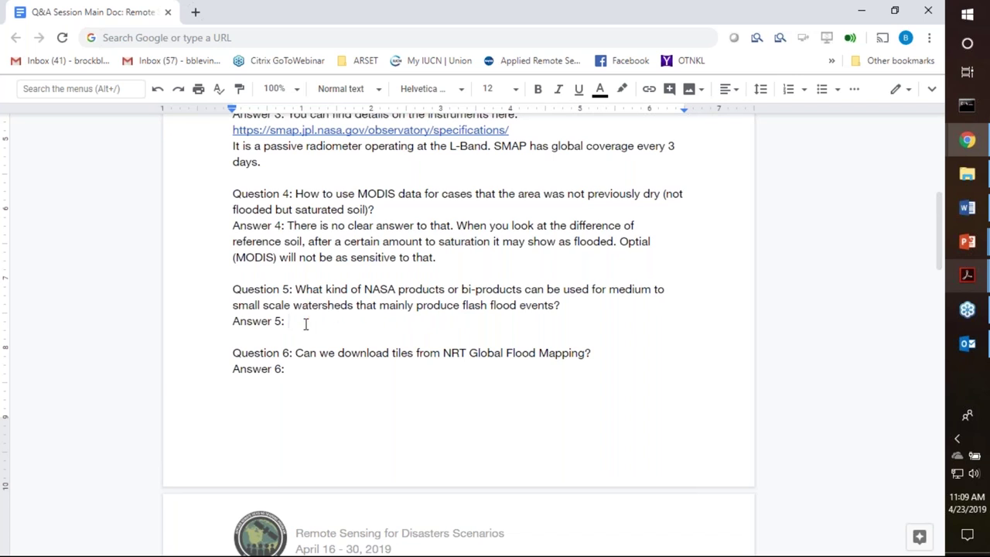
# Begin Answer 5 with the sentence "GPM IMERG is updated every 30 minutes."
pyautogui.write('GPM IMERG ')
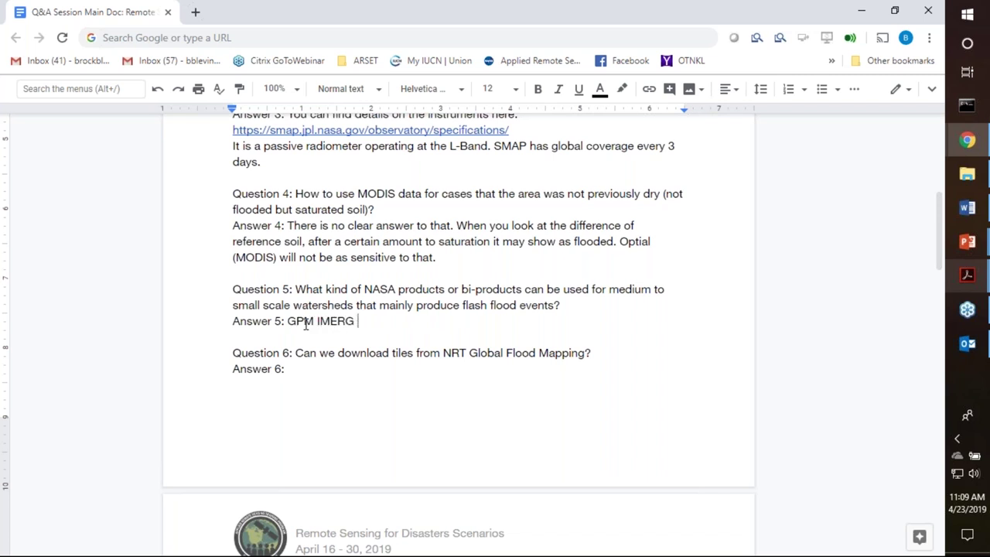
pyautogui.write('is updated every 30 min')
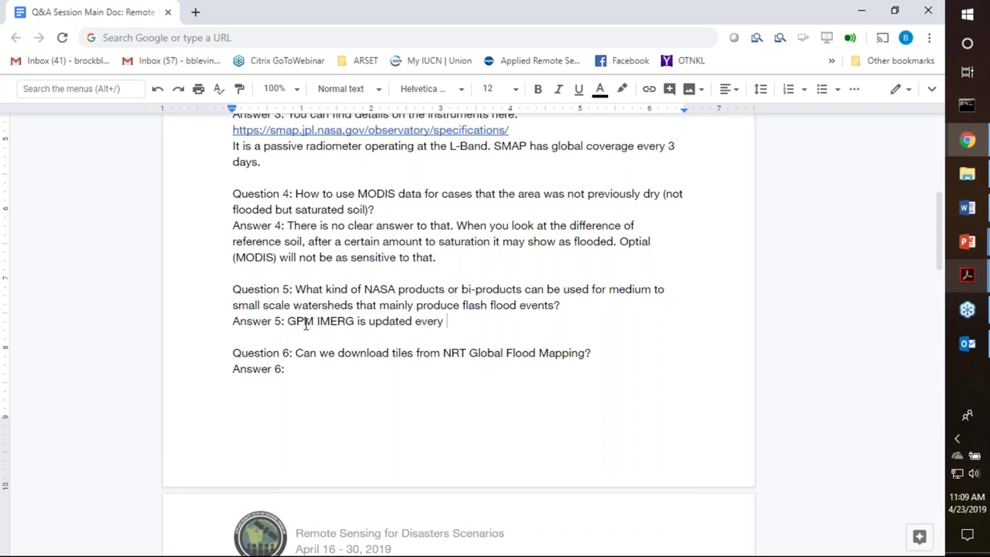
pyautogui.write('utes.')
# Append the sentence "Precip. Can be used to force hydro models" to Answer 5
pyautogui.write('Precip. c')
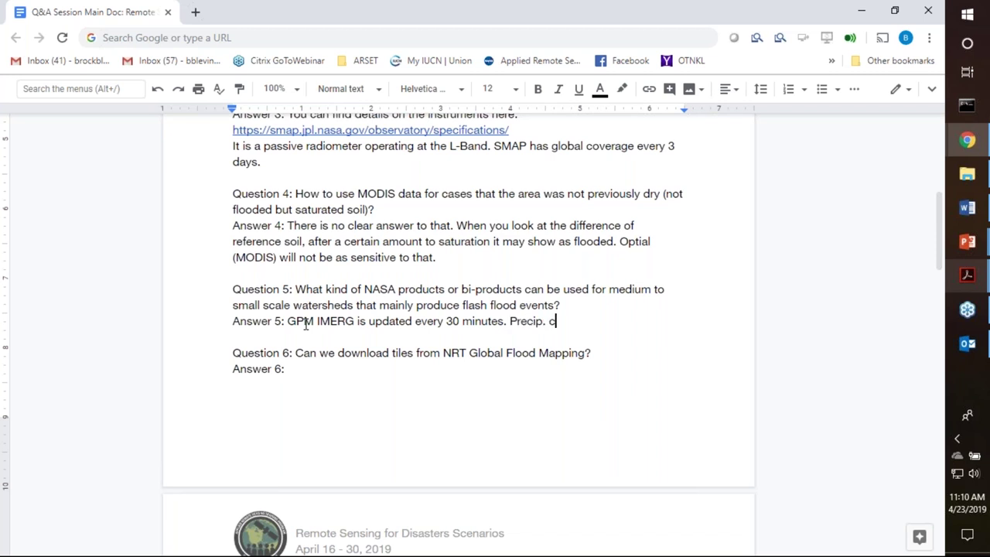
pyautogui.press('BackSpace')
pyautogui.write('Can be used to forc')
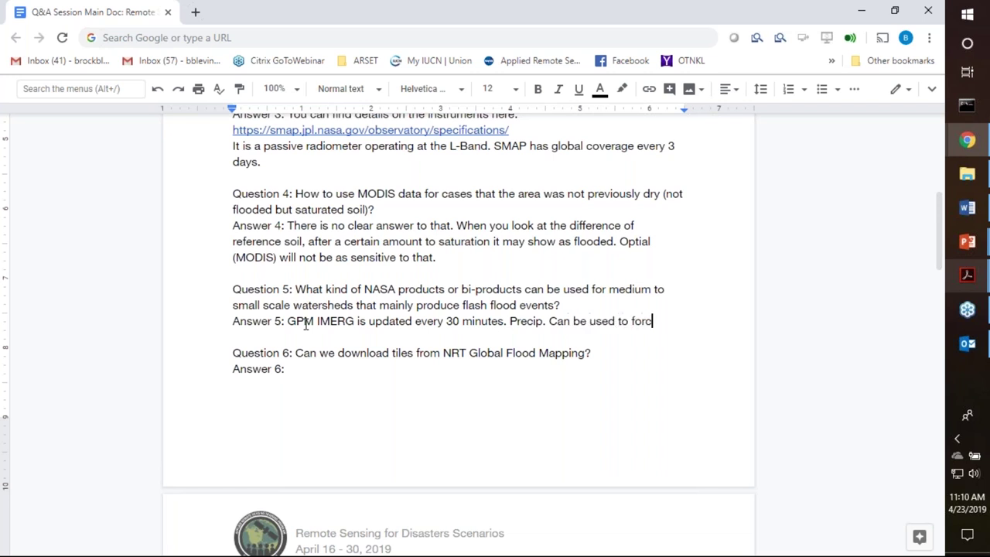
pyautogui.write('e hydro ')
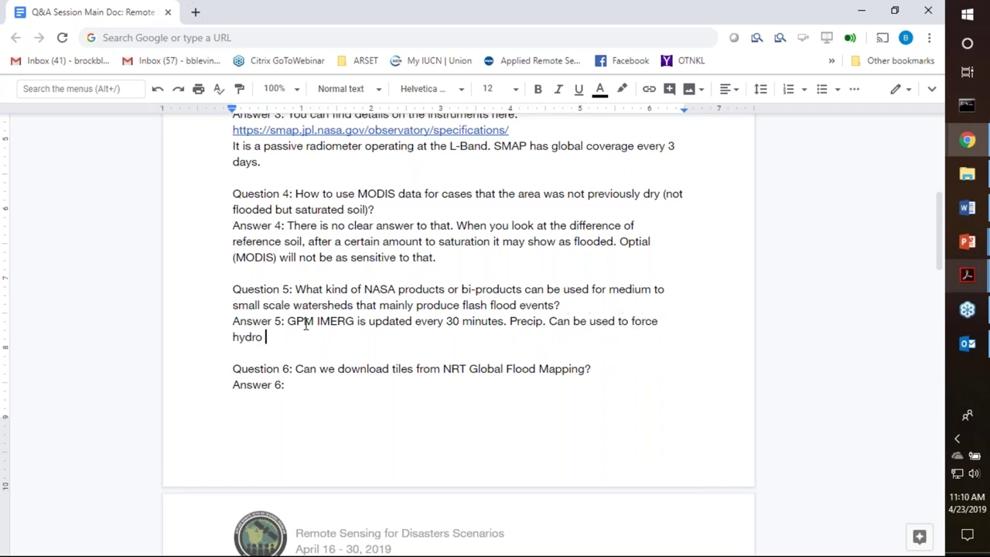
pyautogui.write('models')
# Append "The resolution is ~ 10 km so it will depend on the size of the watershed in which you reference here." to Answer 5
pyautogui.write('. The re')
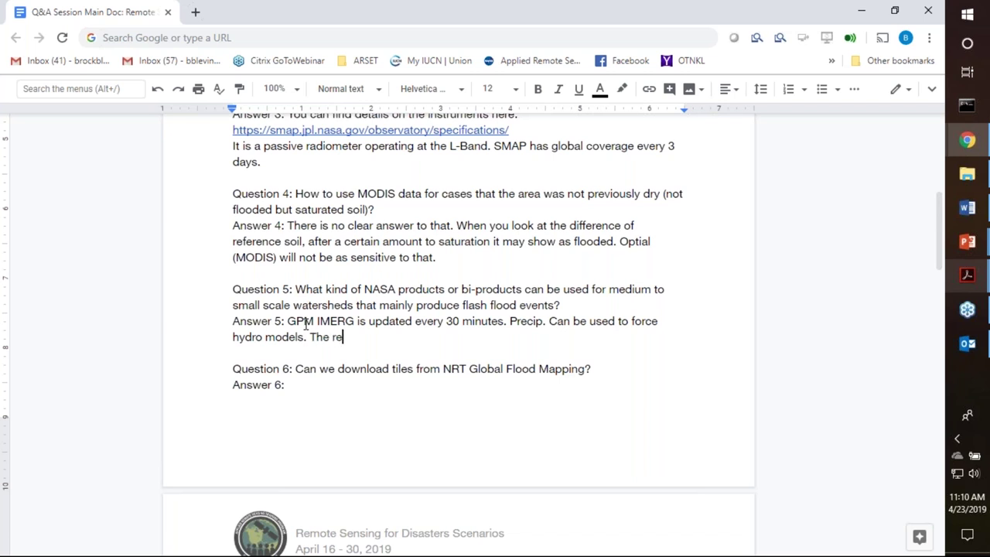
pyautogui.write('solution is ~ 10 km')
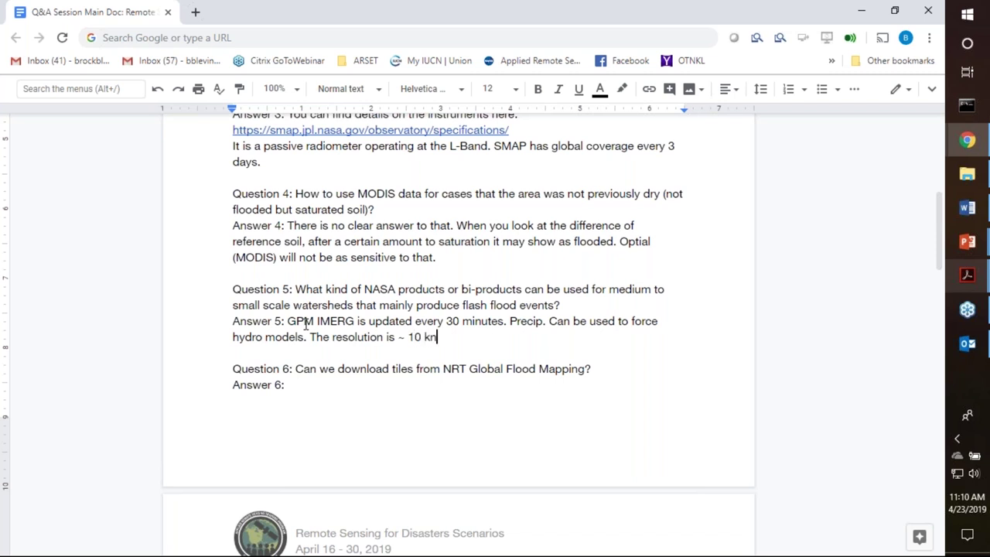
pyautogui.write(' so it will depend on ')
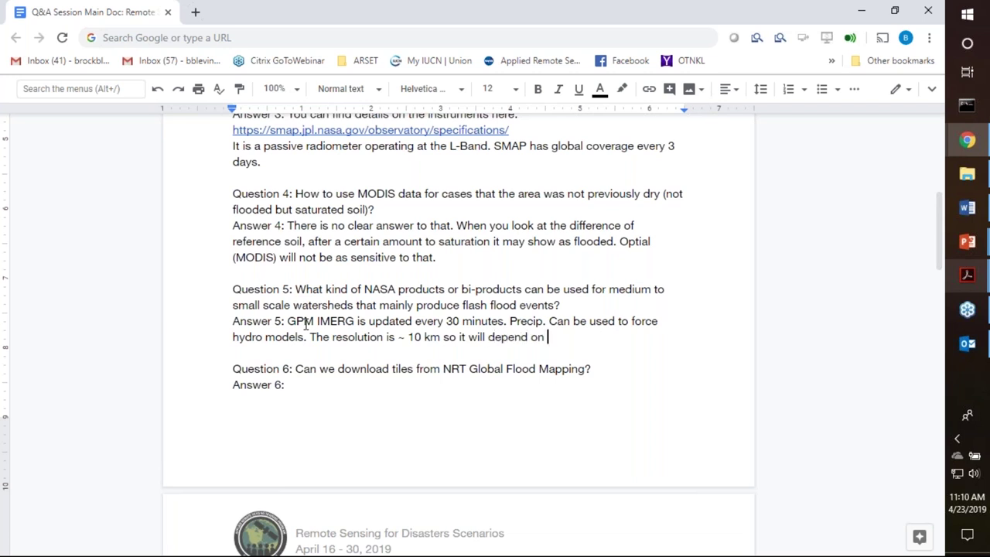
pyautogui.write('the size of the w')
pyautogui.write('ater')
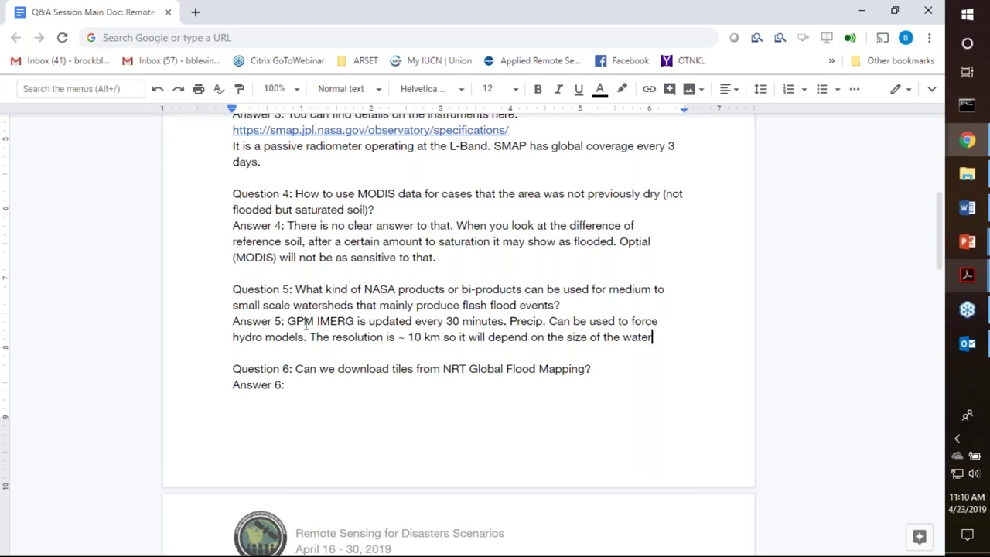
pyautogui.write('shed in which')
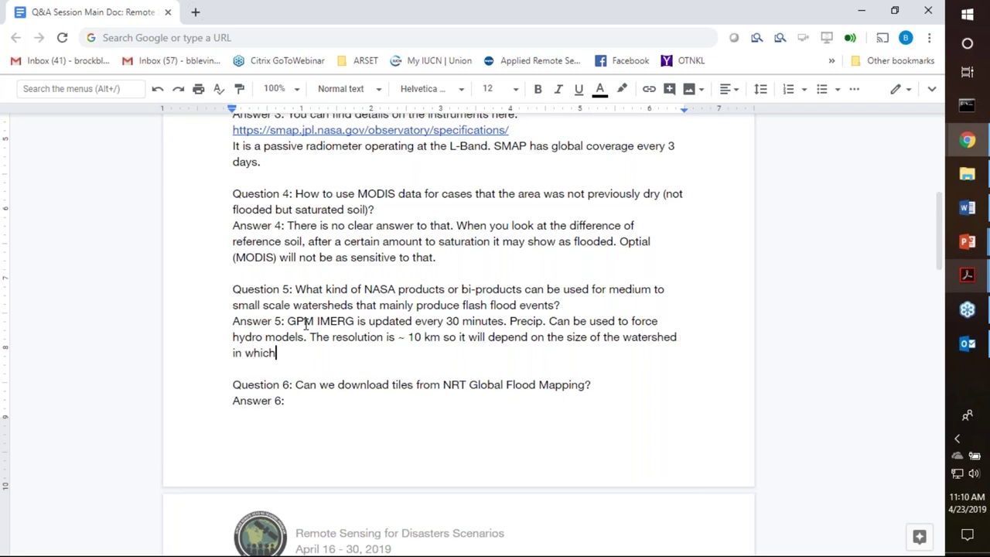
pyautogui.write(' you reference')
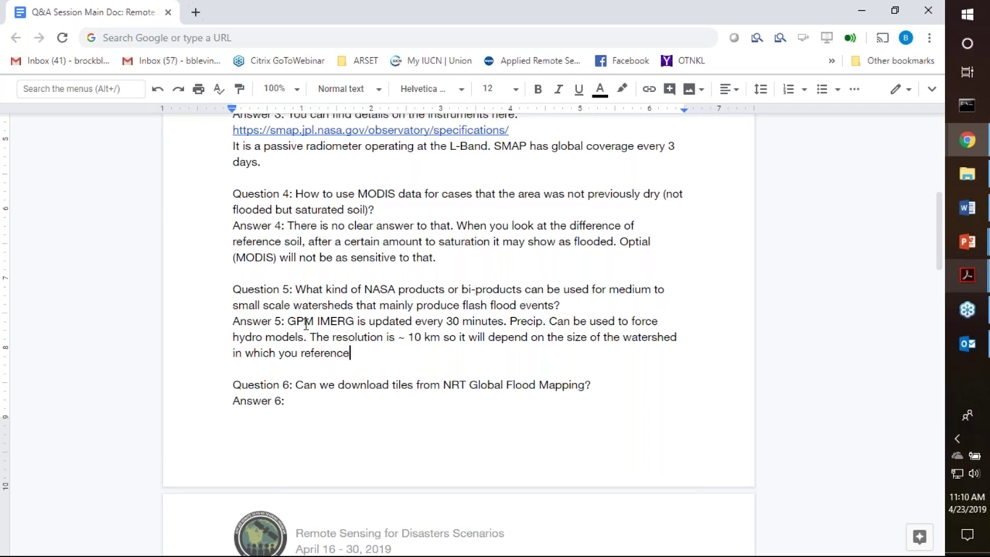
pyautogui.write(' here.')
# Fill in Answer 6, about downloading NRT Global Flood Mapping tiles, with "Yes, in GEOTIFF."
pyautogui.scroll(-5, 402, 378)
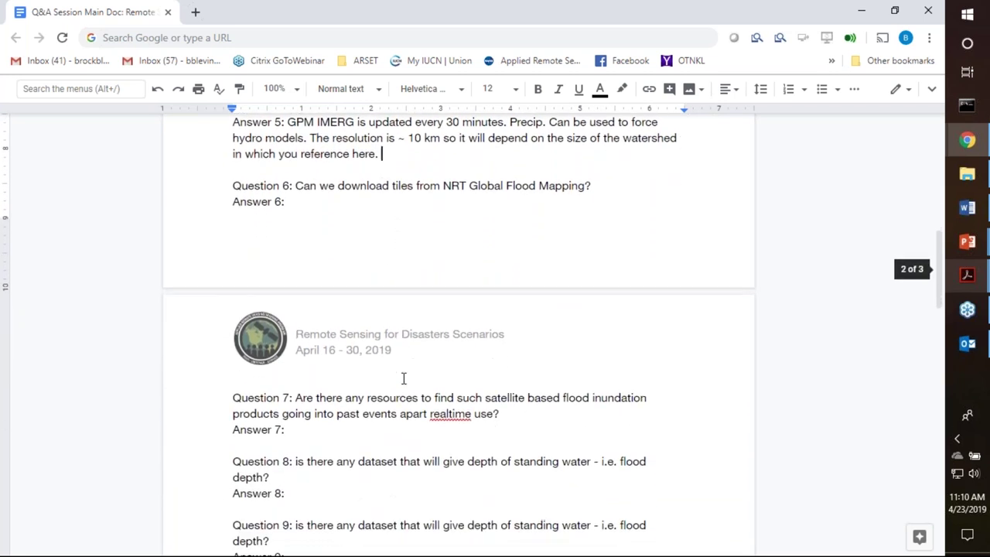
pyautogui.click(304, 201)
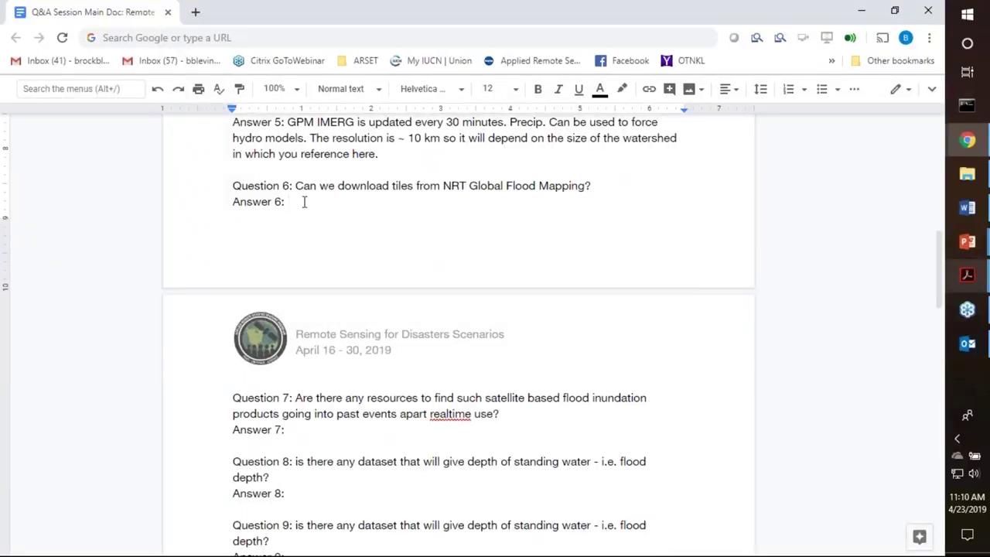
pyautogui.write('Yes, in GEOTIFF')
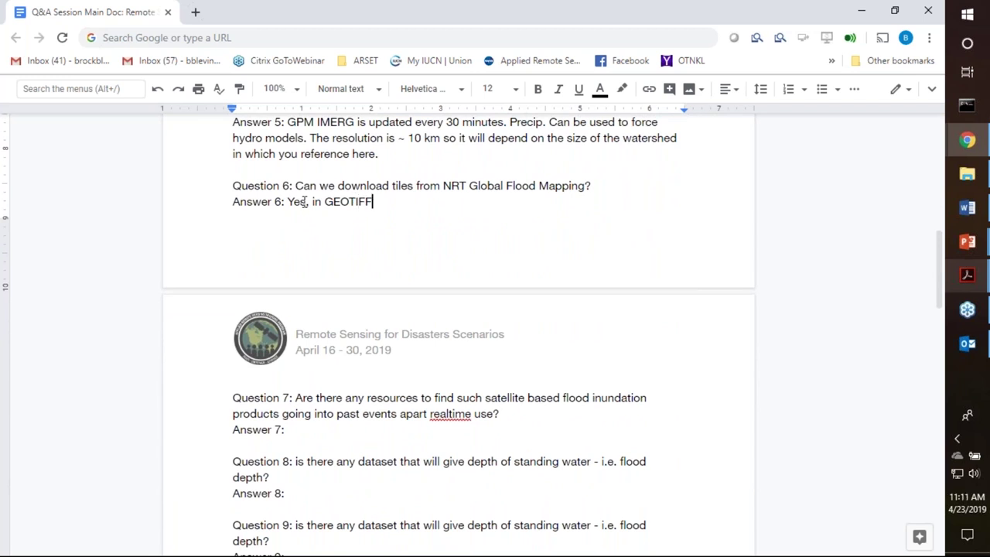
pyautogui.write('.')
# Correct the misspelled "realtime" to "real time" in Question 7
pyautogui.scroll(-2, 522, 392)
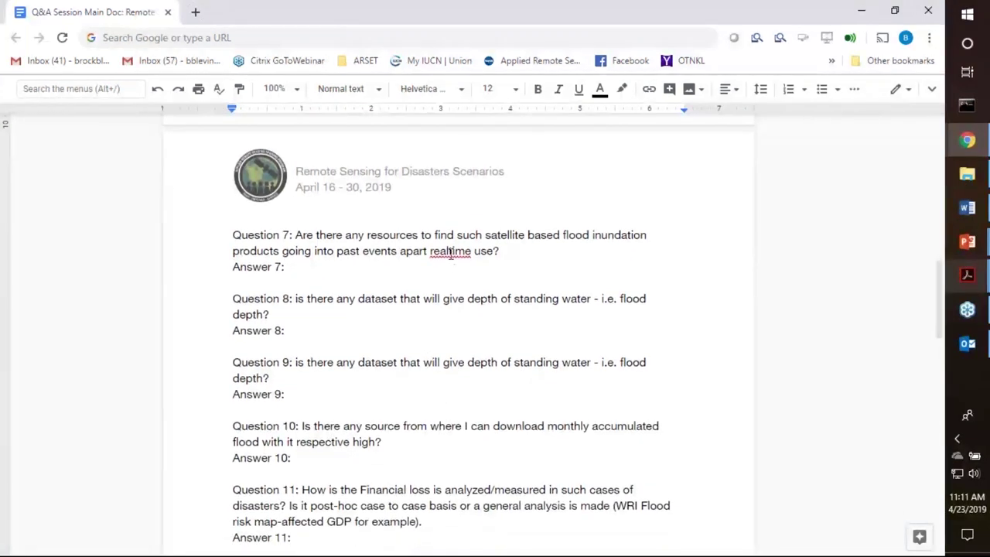
pyautogui.click(450, 251)
pyautogui.click(392, 265)
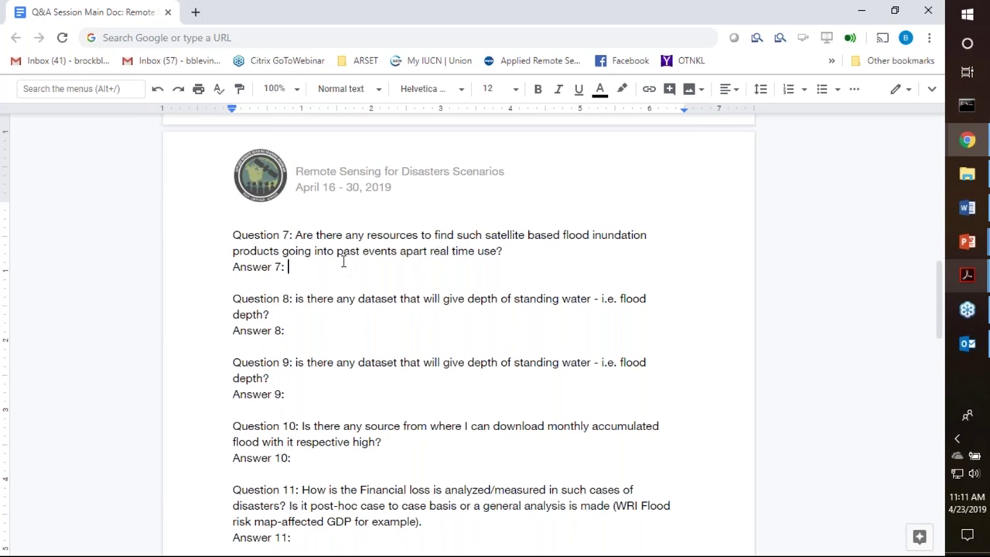
# Begin Answer 7 with the sentence "Yes, GFMS and MODIS NRT have 2013 onwards."
pyautogui.write('Yes, GFMS and MODIS ')
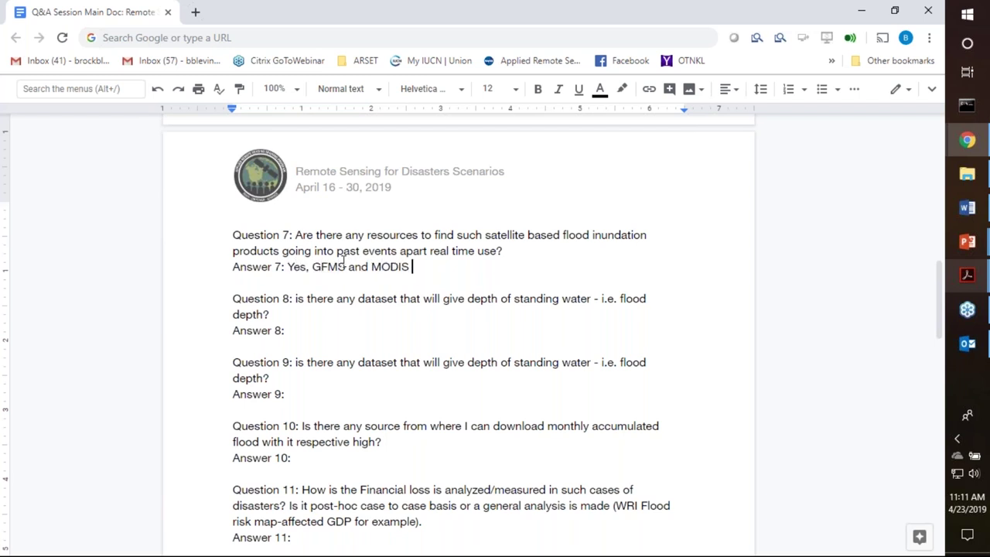
pyautogui.write('NRT go')
pyautogui.press('BackSpace')
pyautogui.press('BackSpace')
pyautogui.write('ha')
pyautogui.write('s')
pyautogui.press('BackSpace')
pyautogui.write('ve 2013 ')
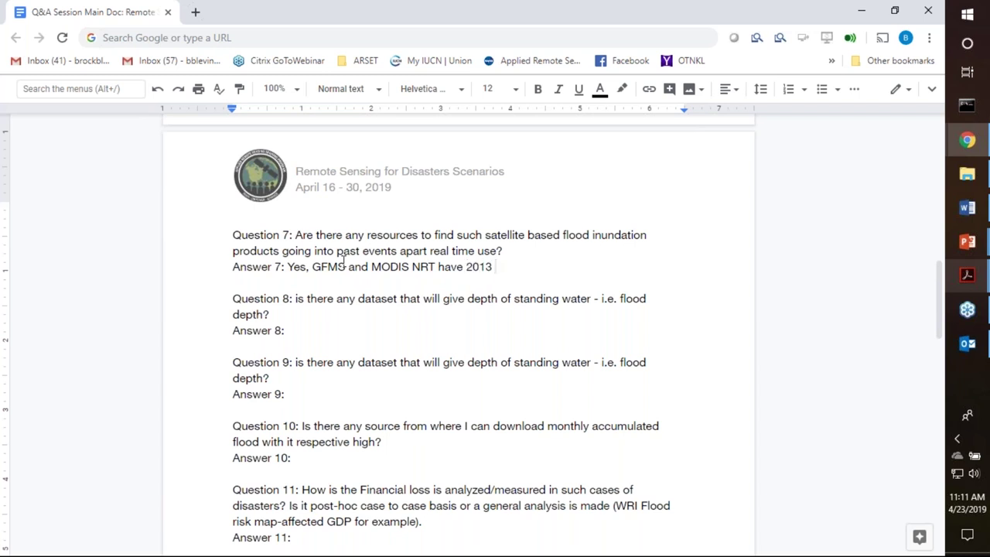
pyautogui.write('onwards.')
# Append "DFO will also have a catalog of past events. It will list the satellite data used." to Answer 7
pyautogui.write('DFO will also ')
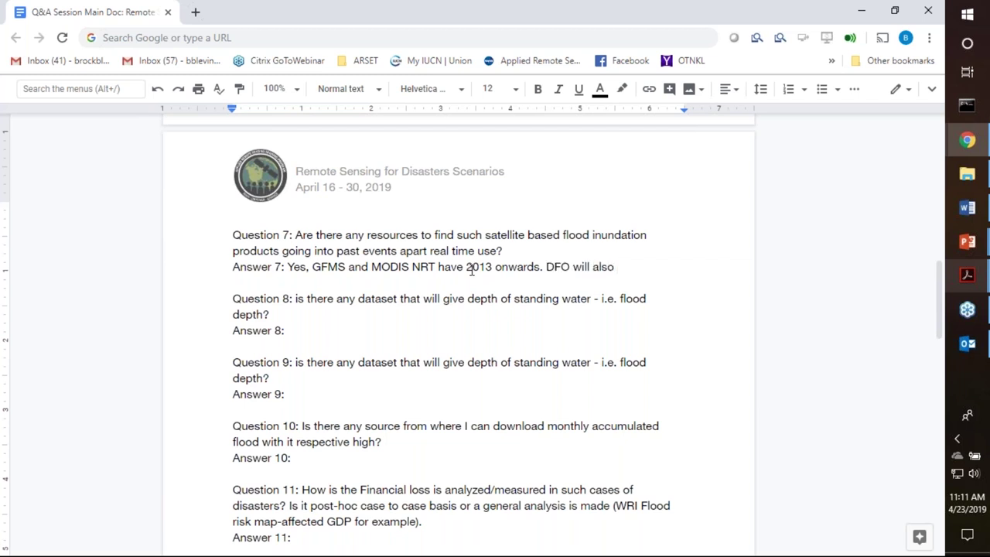
pyautogui.write('have a catalog ')
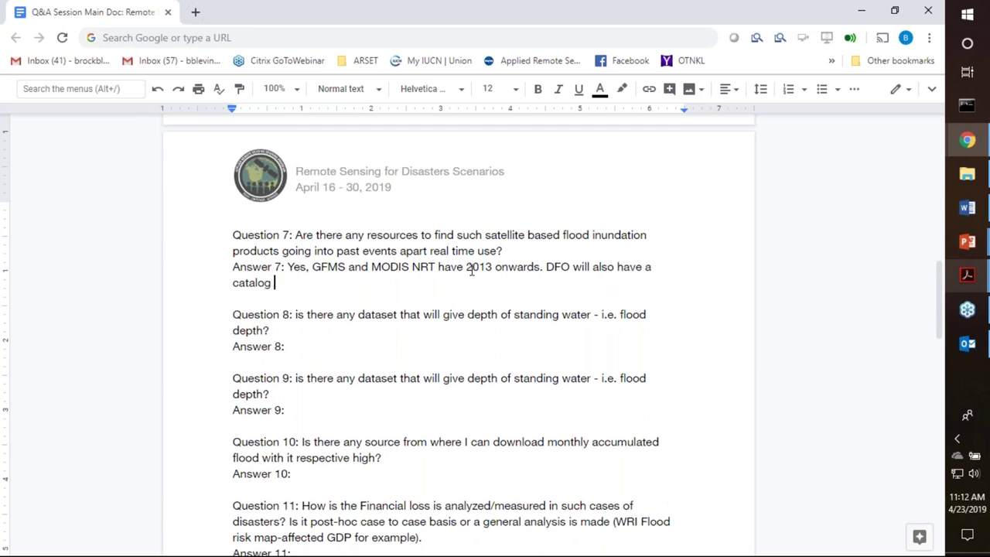
pyautogui.write('of past events. It wil')
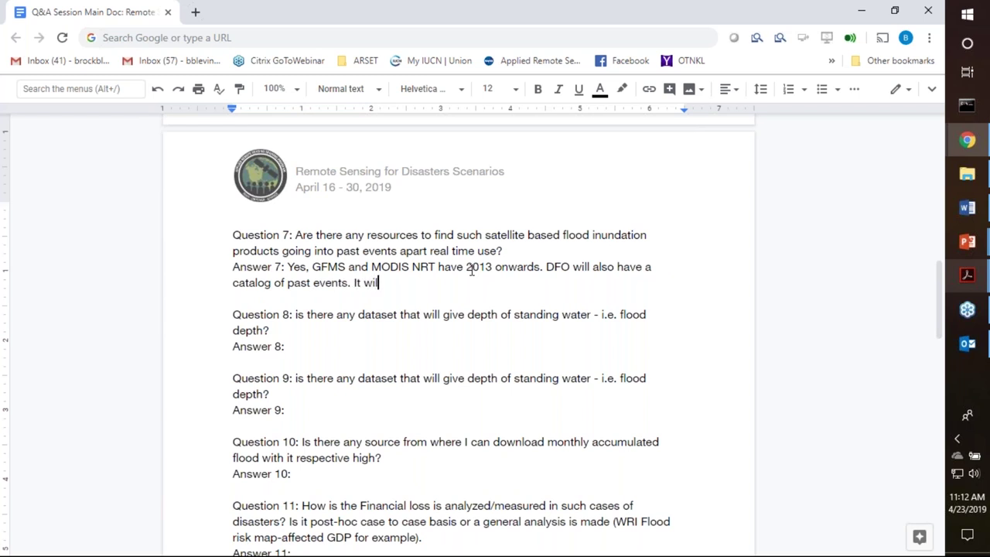
pyautogui.write('l list the satellite ')
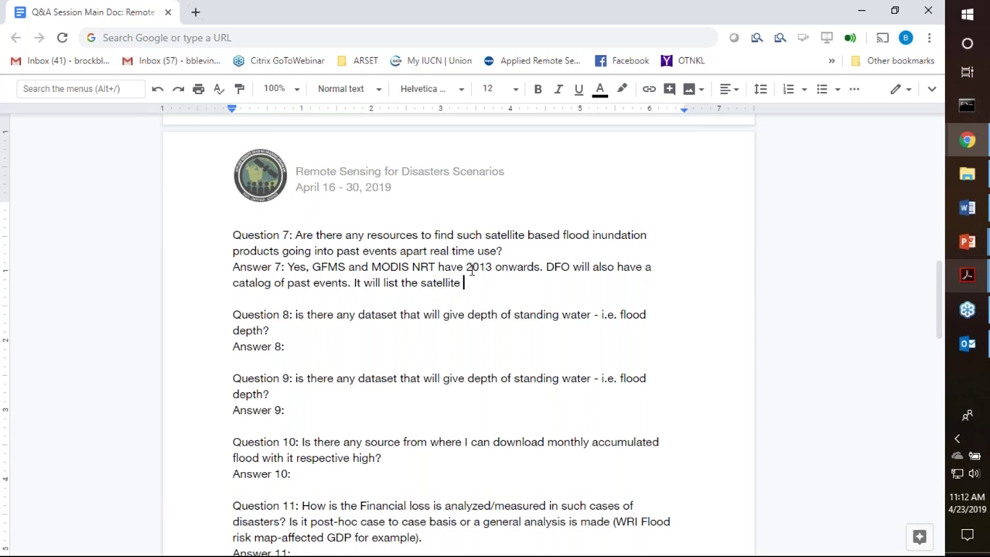
pyautogui.write('data used.')
# Capitalize the opening word of Question 8 so it reads "Is there any dataset"
pyautogui.click(323, 344)
pyautogui.doubleClick(298, 314)
pyautogui.write('Is')
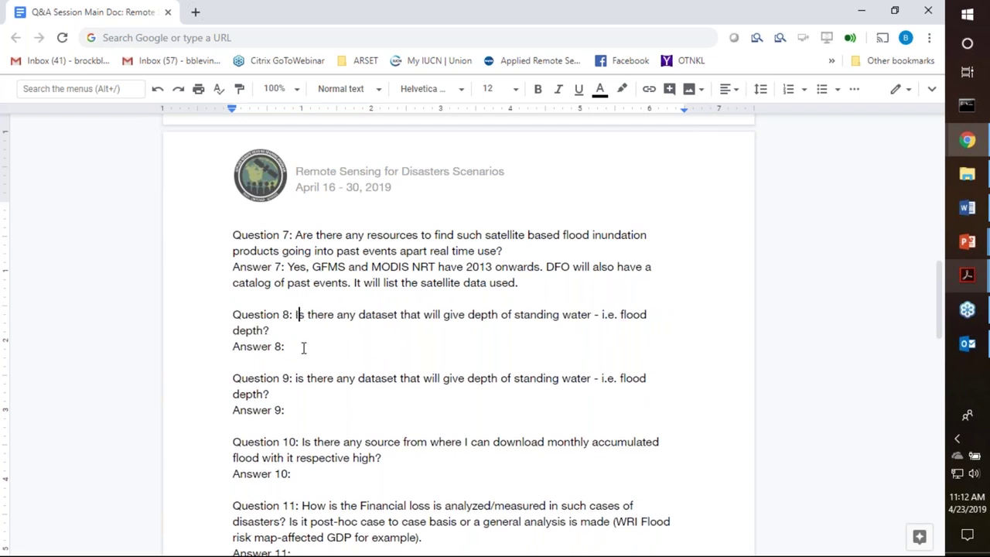
# Begin Answer 8 with "GFMS has flood depth as a parameter. This is into respect to"
pyautogui.click(302, 348)
pyautogui.write('GFMS has floof')
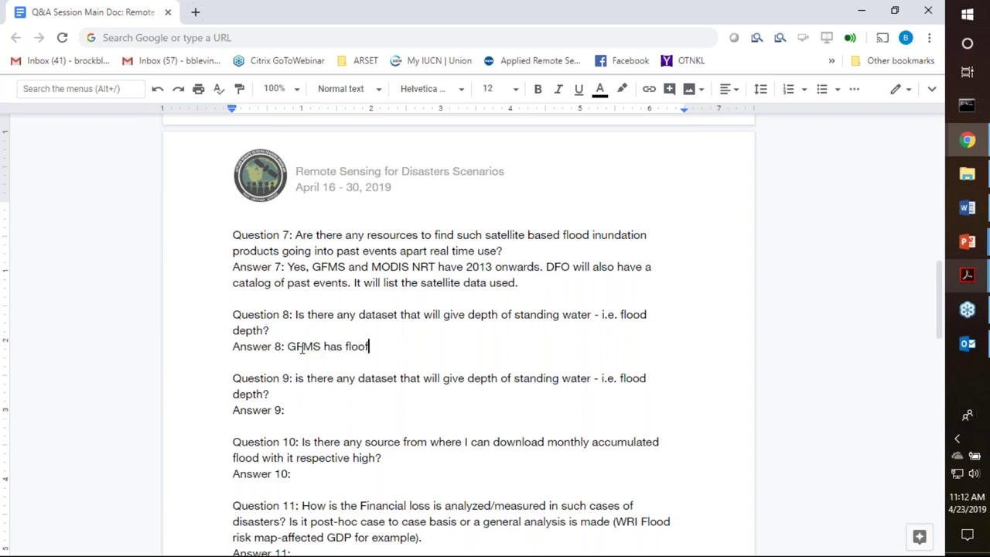
pyautogui.press('BackSpace')
pyautogui.write('d depth as a para')
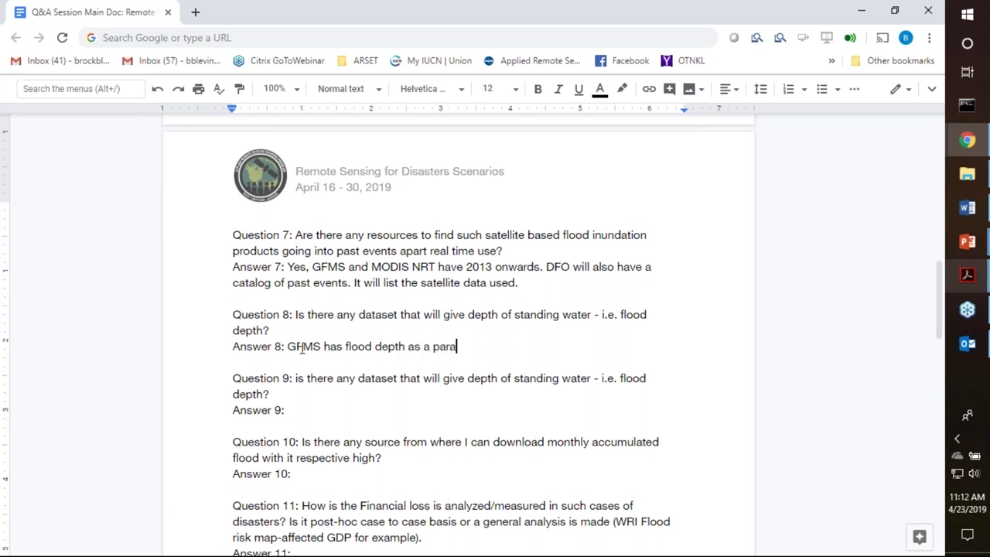
pyautogui.write('meter. This is into respect to')
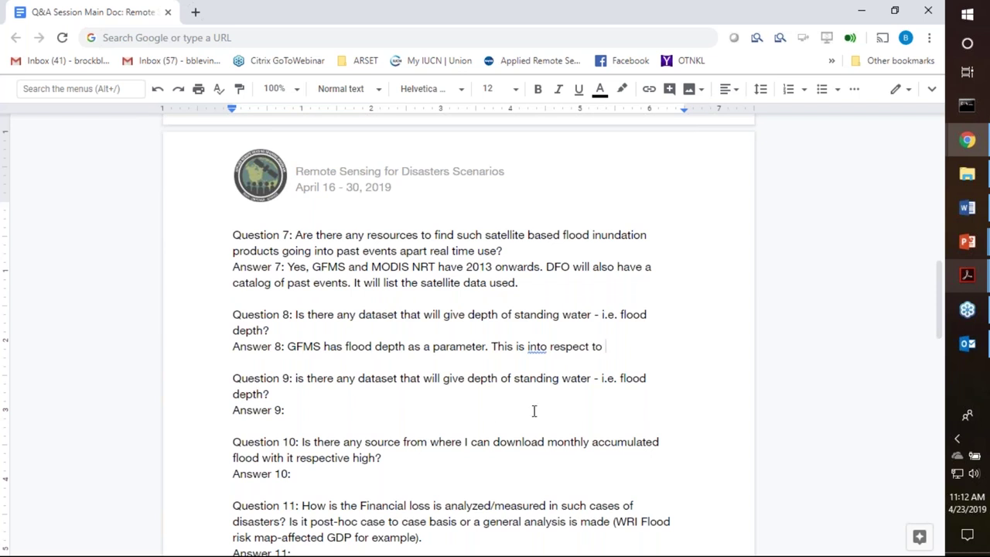
# Change "into" to "in" in the second sentence of Answer 8
pyautogui.click(548, 347)
pyautogui.press('BackSpace')
pyautogui.press('BackSpace')
pyautogui.click(609, 346)
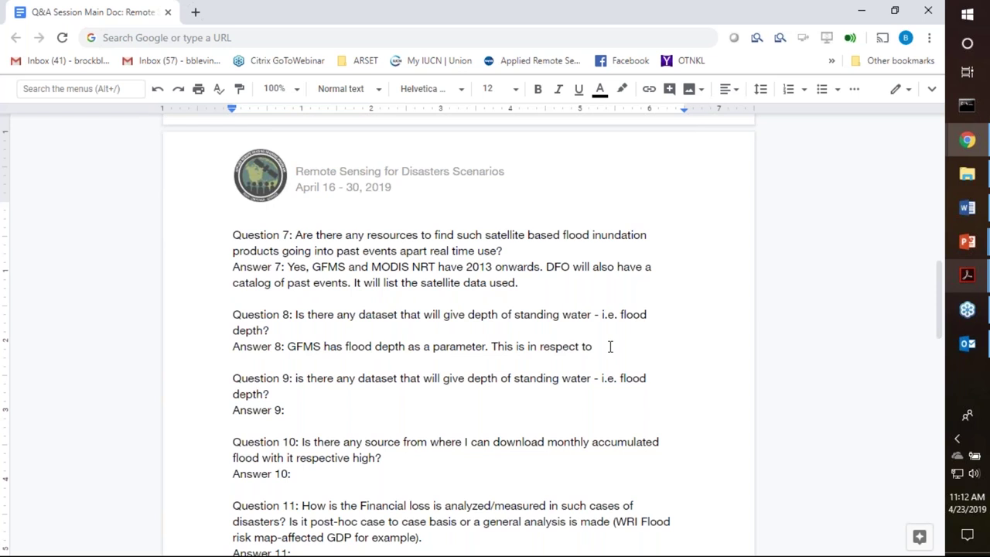
# Delete the unfinished sentence "This is in respect to" from the end of Answer 8
pyautogui.press('BackSpace')
pyautogui.press('BackSpace')
pyautogui.press('BackSpace')
pyautogui.press('BackSpace')
pyautogui.press('BackSpace')
pyautogui.press('BackSpace')
pyautogui.press('BackSpace')
pyautogui.press('BackSpace')
pyautogui.press('BackSpace')
pyautogui.press('BackSpace')
pyautogui.press('BackSpace')
pyautogui.press('BackSpace')
pyautogui.press('BackSpace')
pyautogui.press('BackSpace')
pyautogui.press('BackSpace')
pyautogui.press('BackSpace')
pyautogui.press('BackSpace')
pyautogui.press('BackSpace')
pyautogui.press('BackSpace')
pyautogui.press('BackSpace')
pyautogui.press('BackSpace')
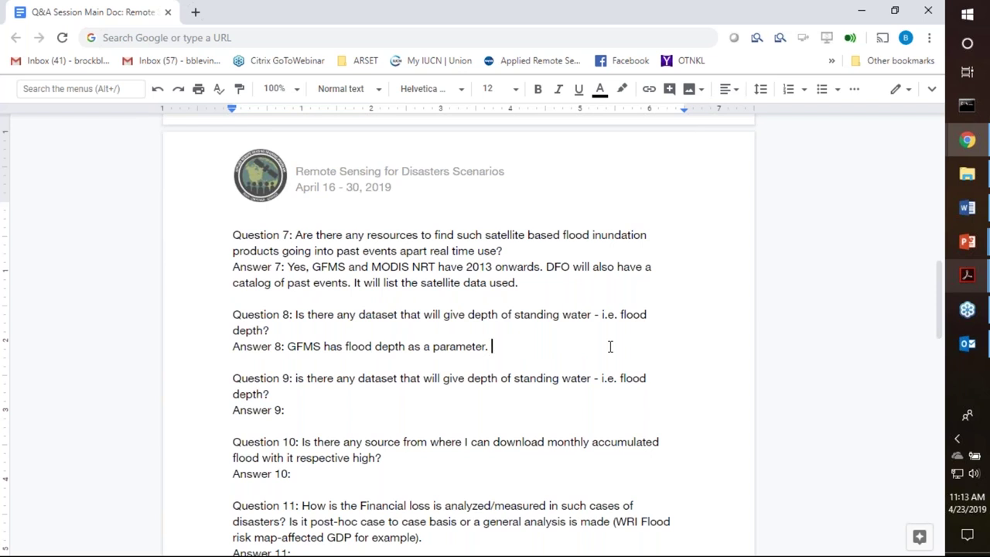
# Append "12 km resolution based off of the VIC model." to Answer 8
pyautogui.write('12 km resolution ')
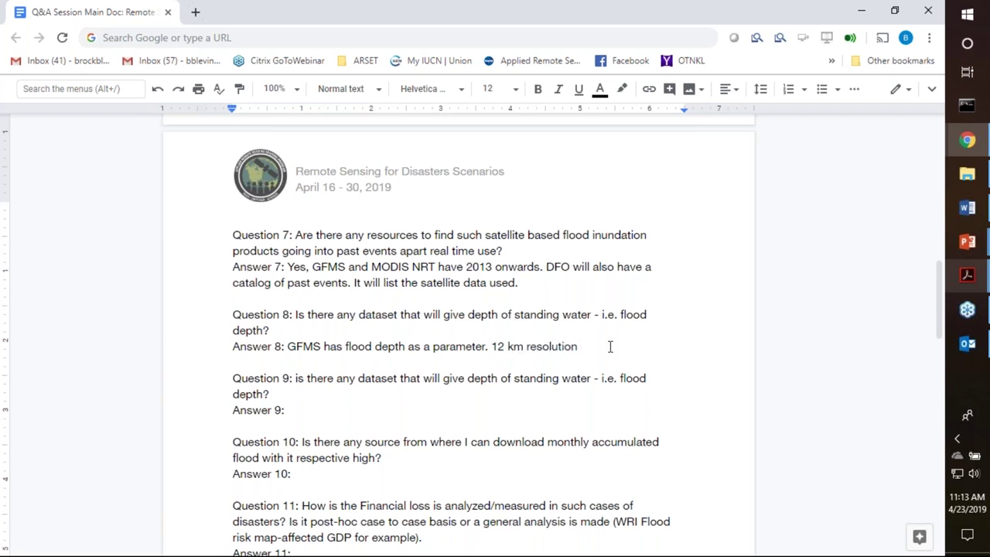
pyautogui.write('based off of the')
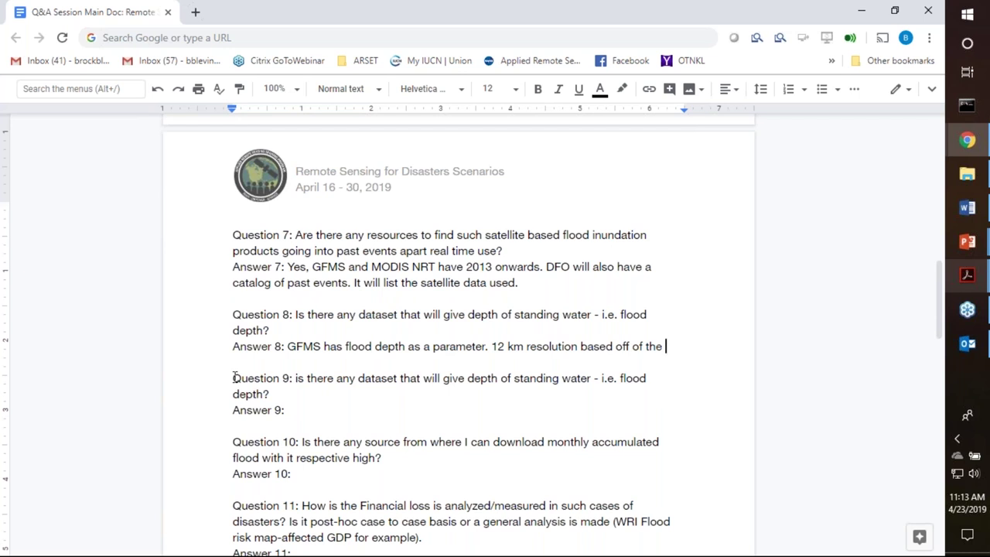
pyautogui.write('VIC model.')
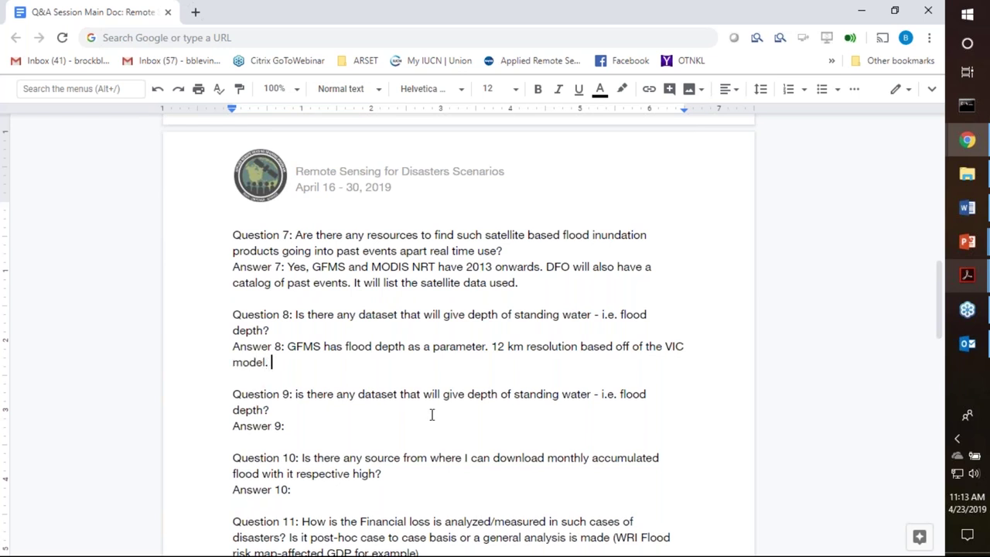
# Replace the duplicate Question 9 about flood depth and its empty answer line with a blank "Question 9:" label
pyautogui.moveTo(286, 425); pyautogui.dragTo(235, 396)
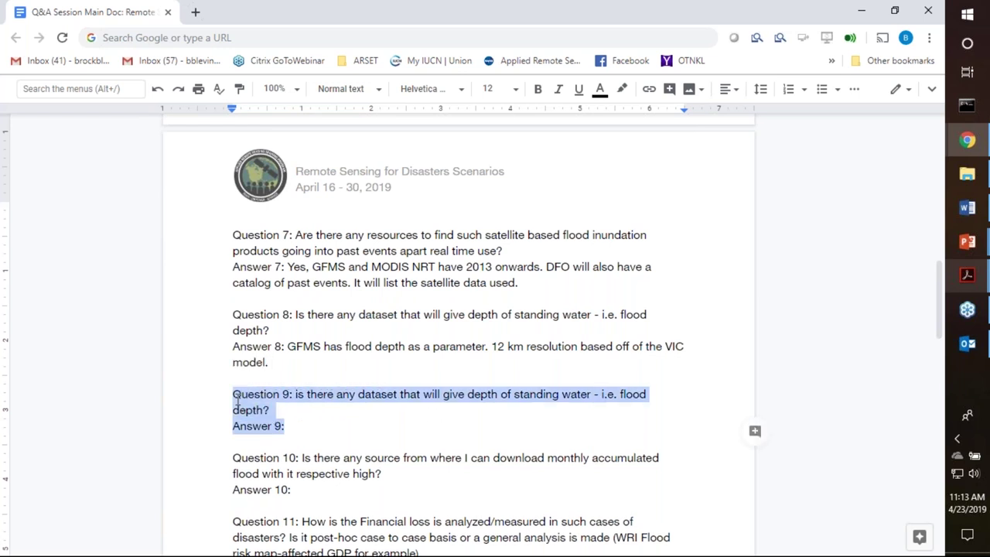
pyautogui.press('BackSpace')
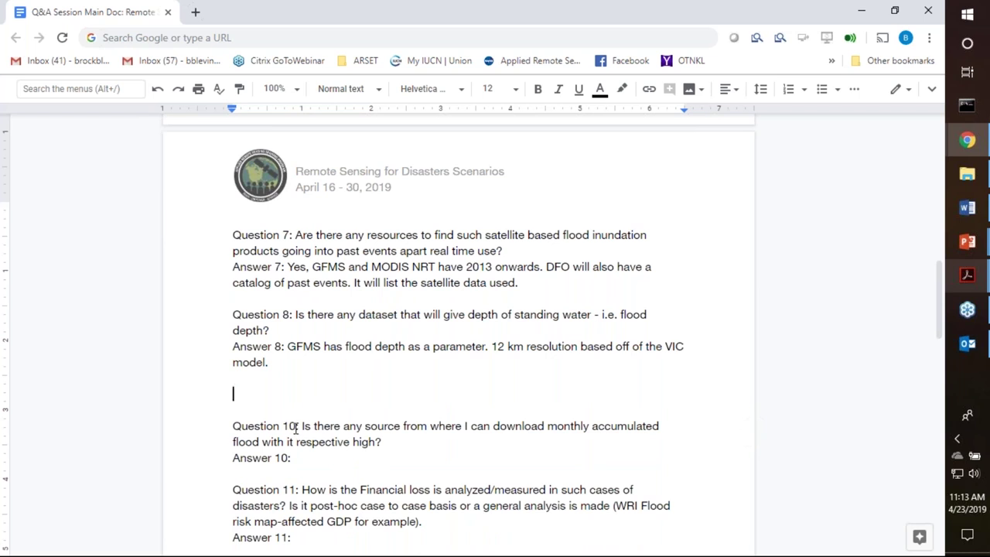
pyautogui.scroll(-1, 307, 424)
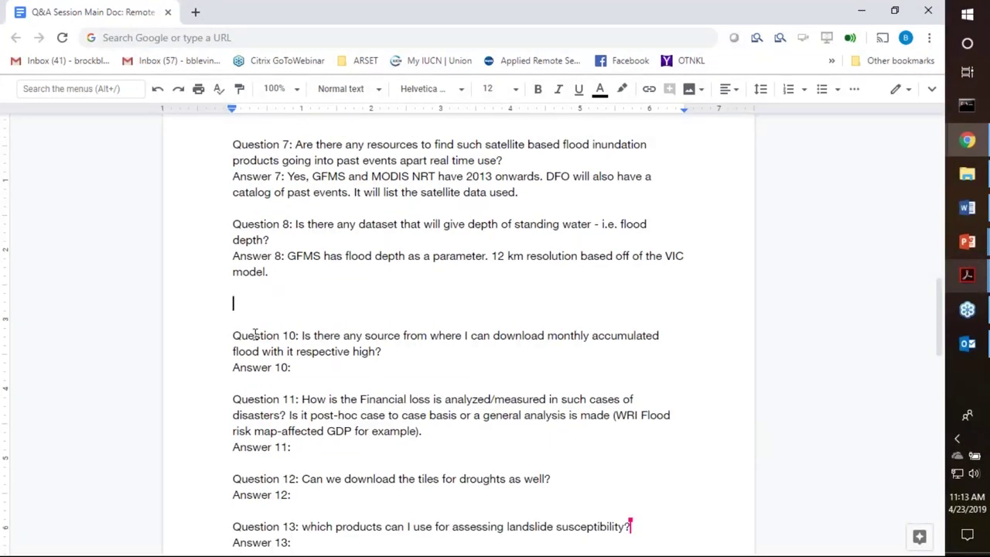
pyautogui.write('Question 9:')
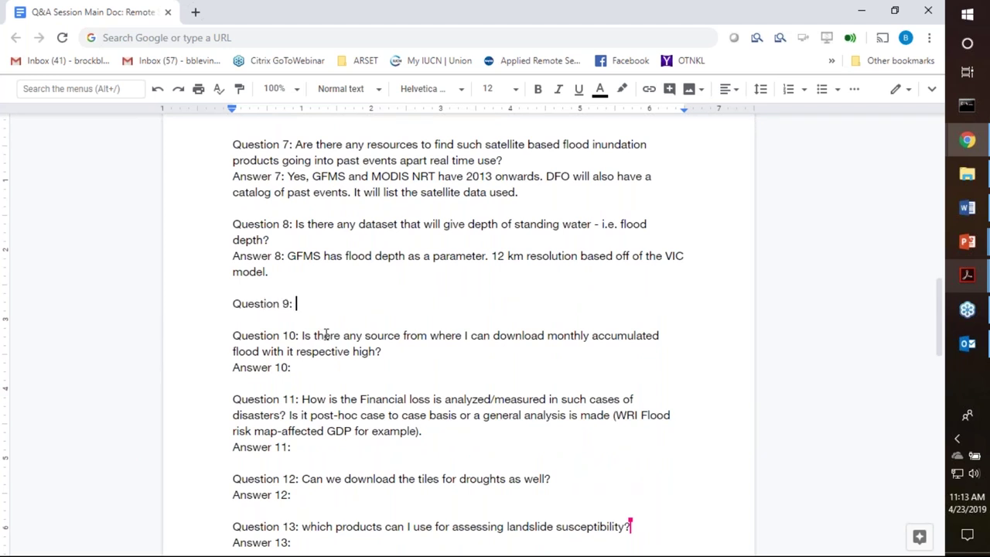
# Begin Answer 10 with "You can download monthly precipitation but not flood depth monthly."
pyautogui.scroll(-1, 412, 352)
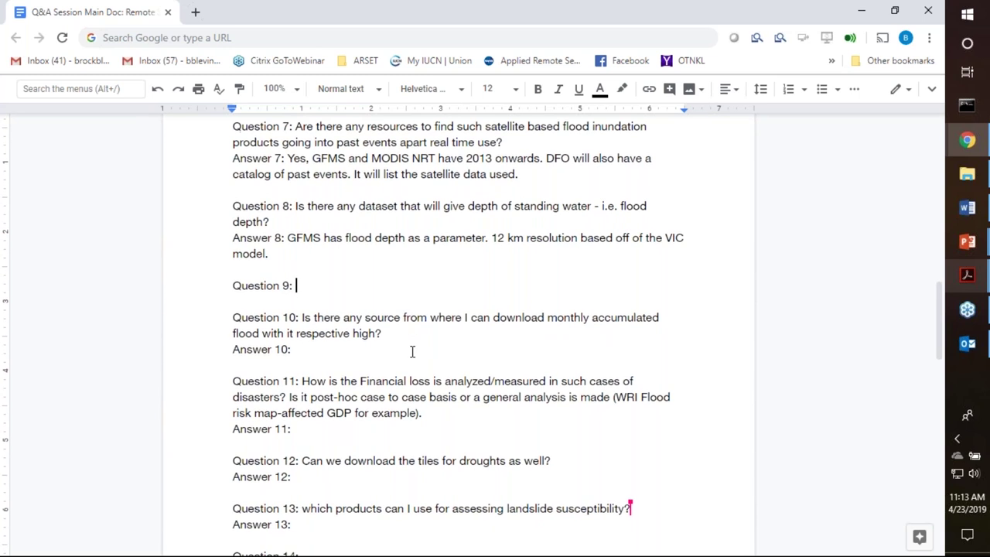
pyautogui.click(322, 347)
pyautogui.write('You can download m')
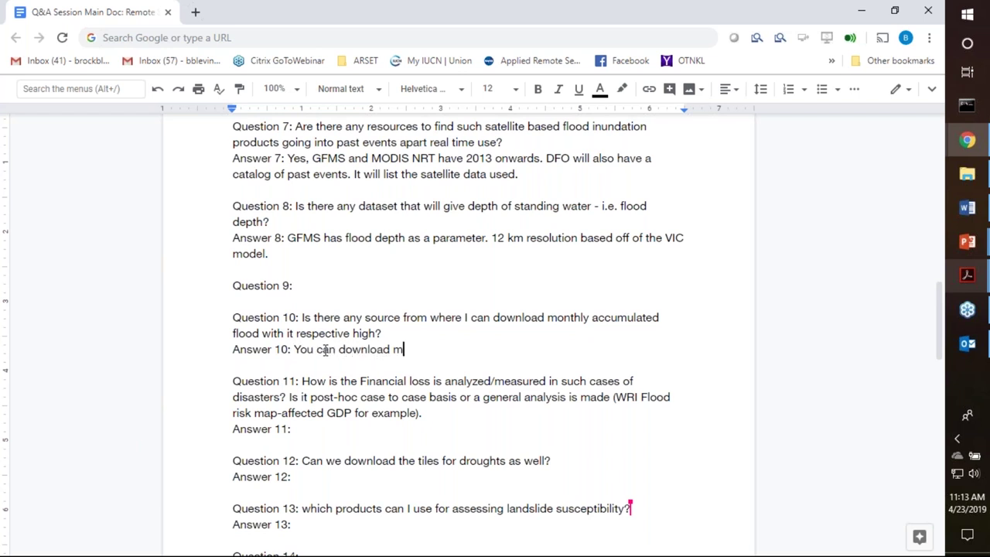
pyautogui.write('onthly precip')
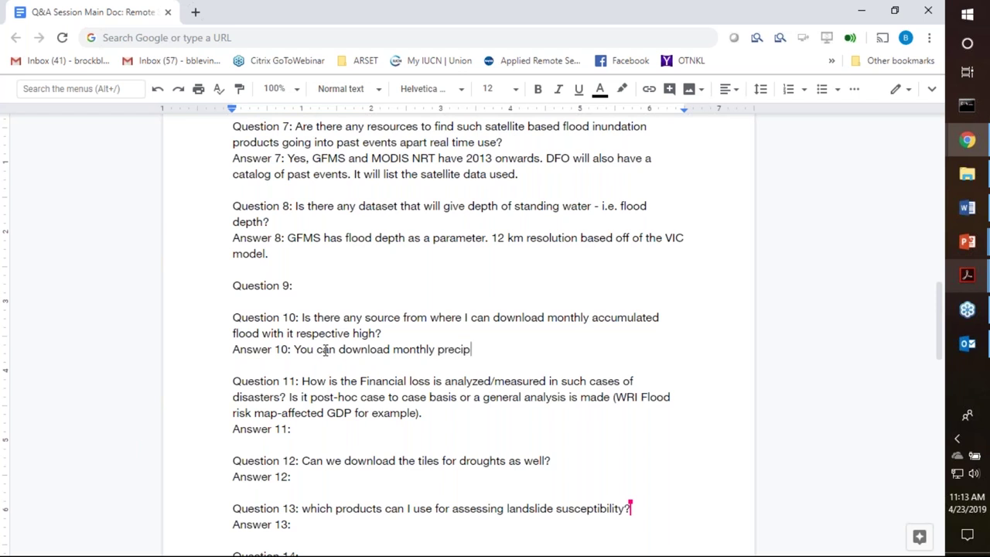
pyautogui.write('itation.')
pyautogui.write(' B')
pyautogui.press('BackSpace')
pyautogui.press('BackSpace')
pyautogui.press('BackSpace')
pyautogui.write('buut not floo')
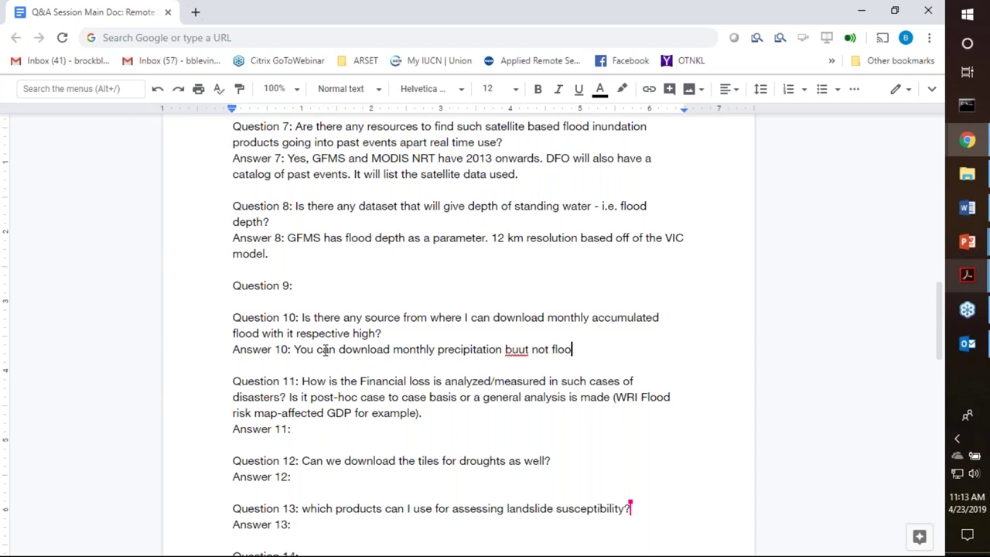
pyautogui.write('d dept')
pyautogui.write('h month')
# Add "You may have to do that calculation yourself." to Answer 10 and correct the misspelled "but" in its first sentence
pyautogui.write('You may have')
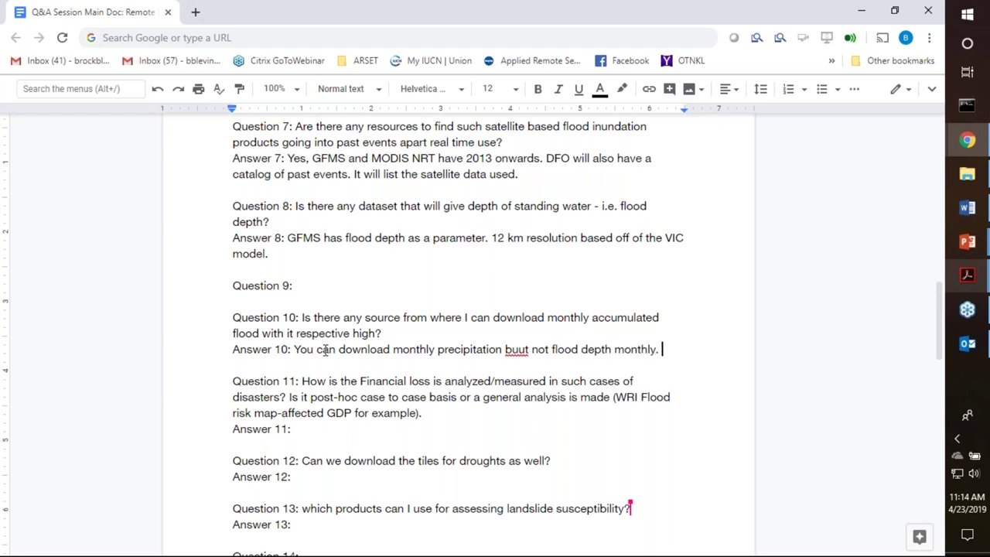
pyautogui.write(' to ')
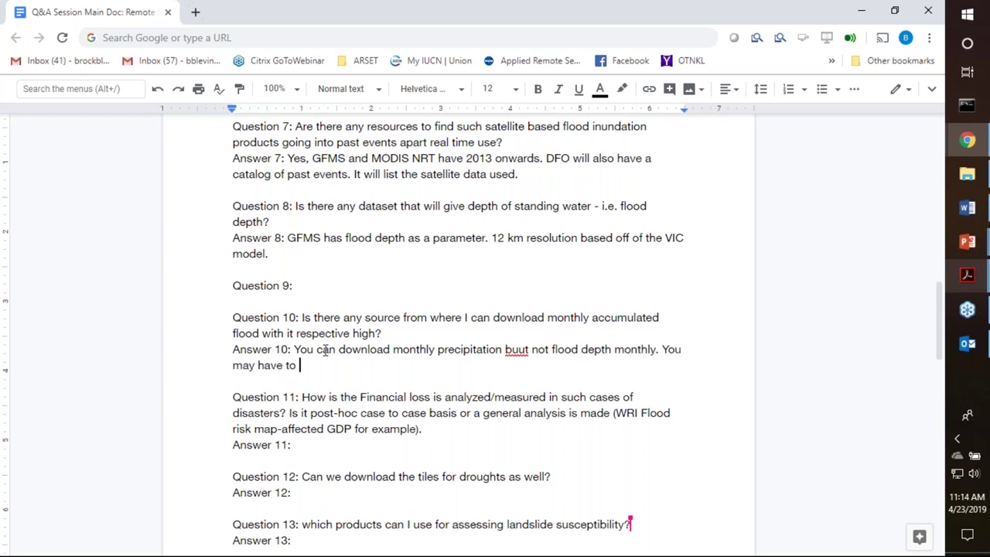
pyautogui.write('do that calculation ')
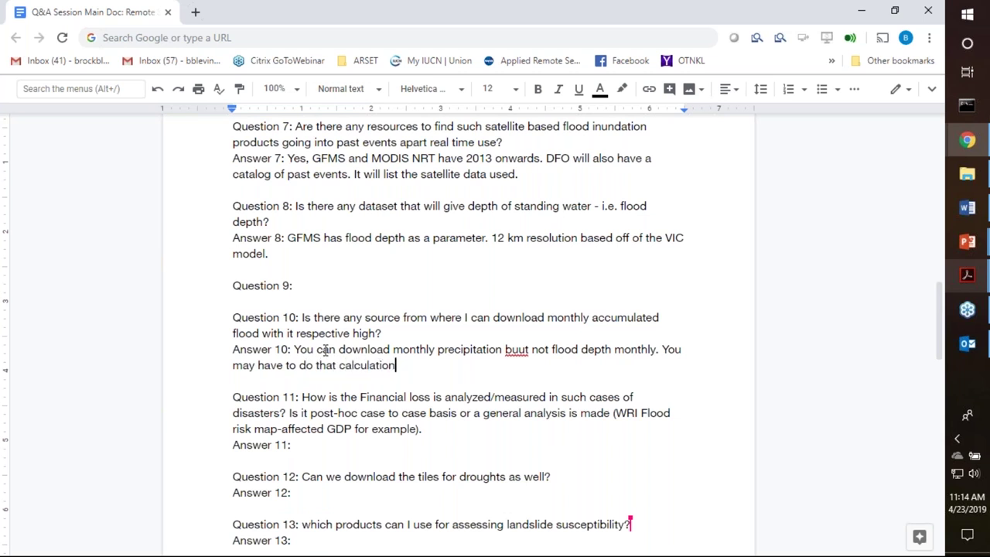
pyautogui.write('yourself.')
pyautogui.click(518, 348)
pyautogui.press('BackSpace')
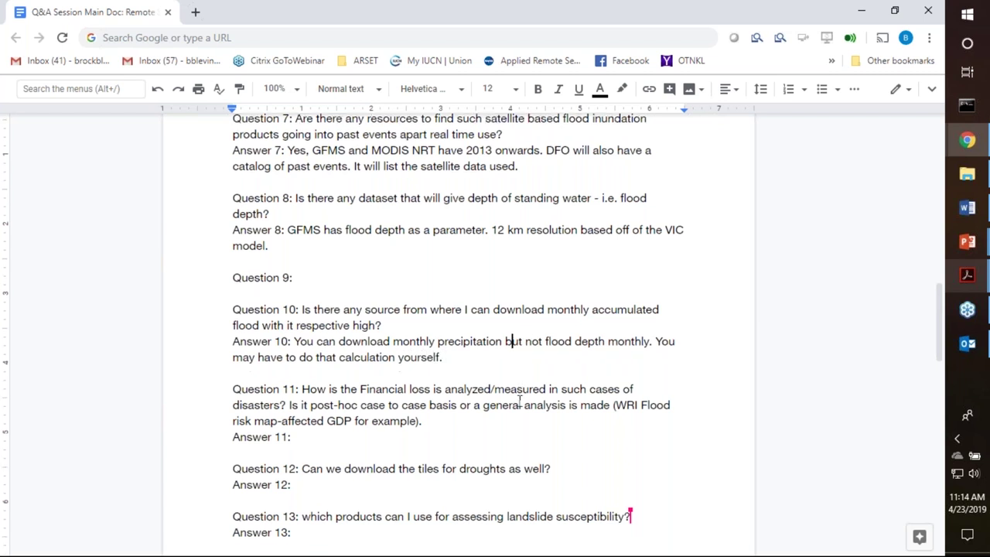
# Begin Answer 11 with "Case by case." and a sentence about information based on past disasters
pyautogui.scroll(-3, 525, 376)
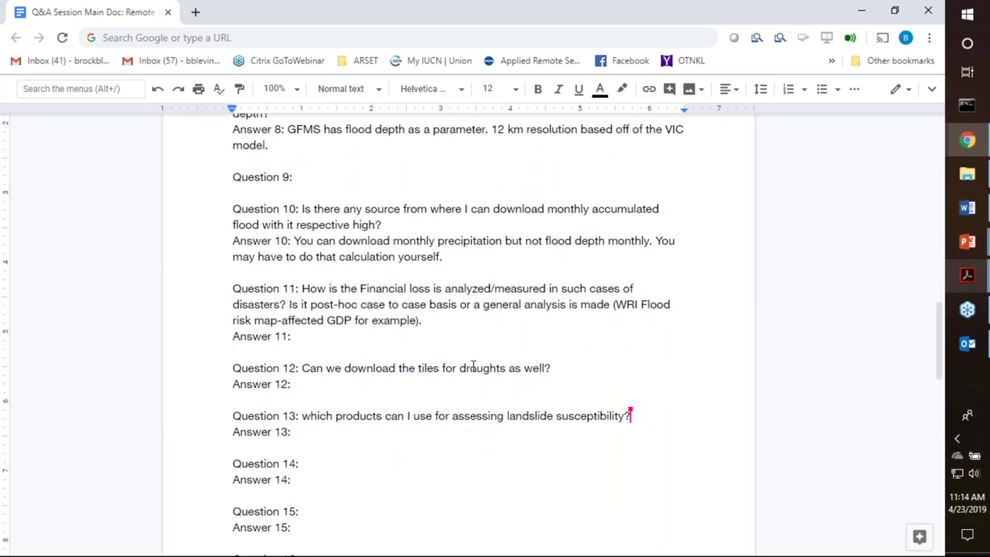
pyautogui.click(307, 335)
pyautogui.write('Case by case.')
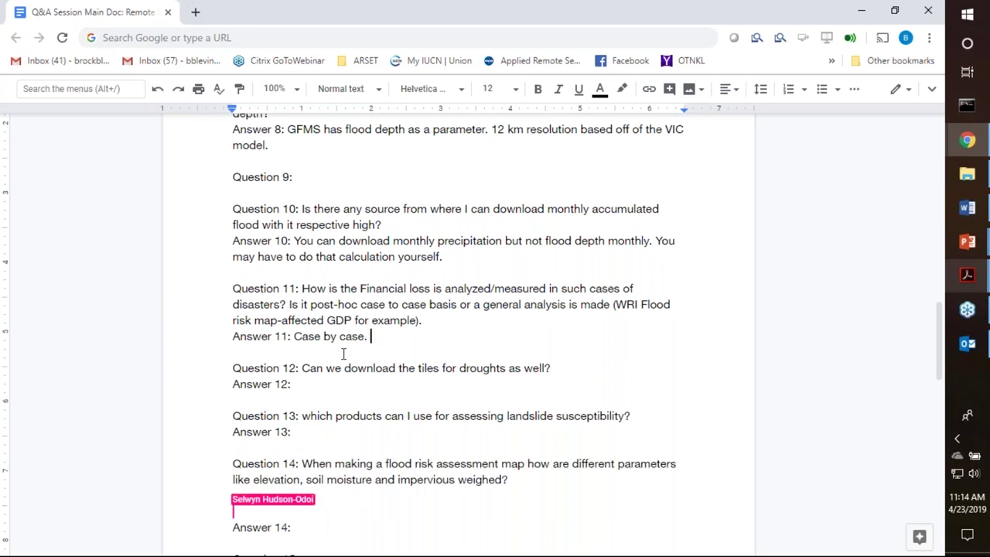
pyautogui.write('Tis is info')
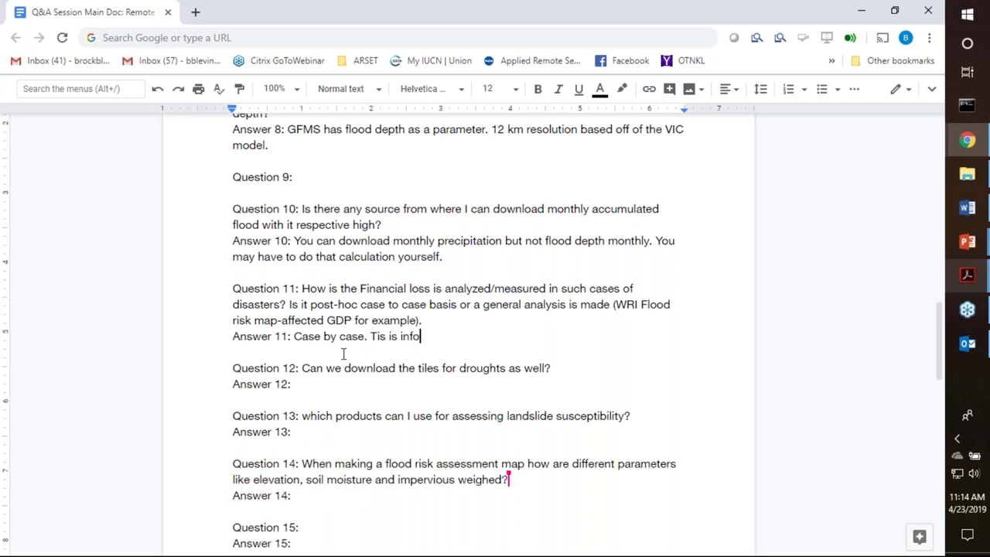
pyautogui.write('rmation based on past d')
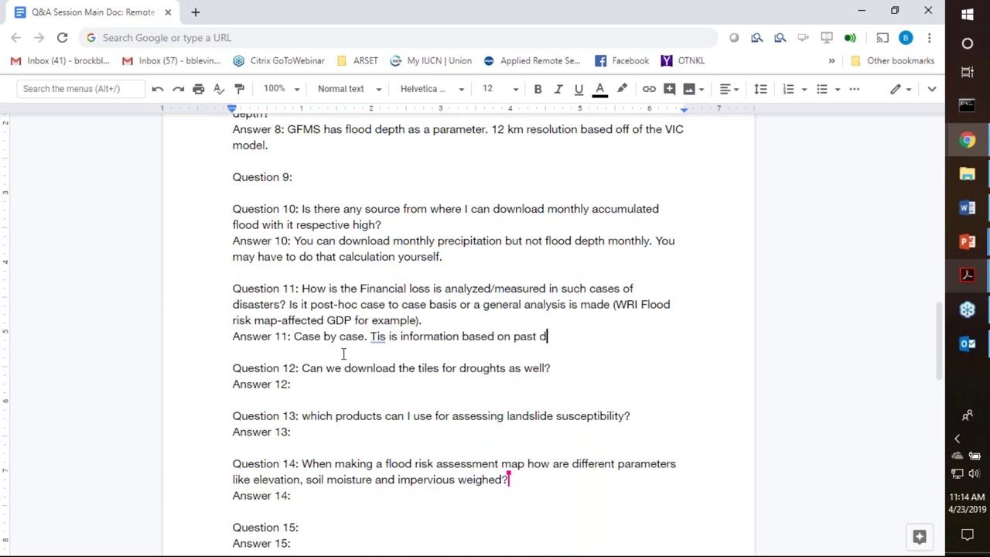
pyautogui.write('isatsers and the')
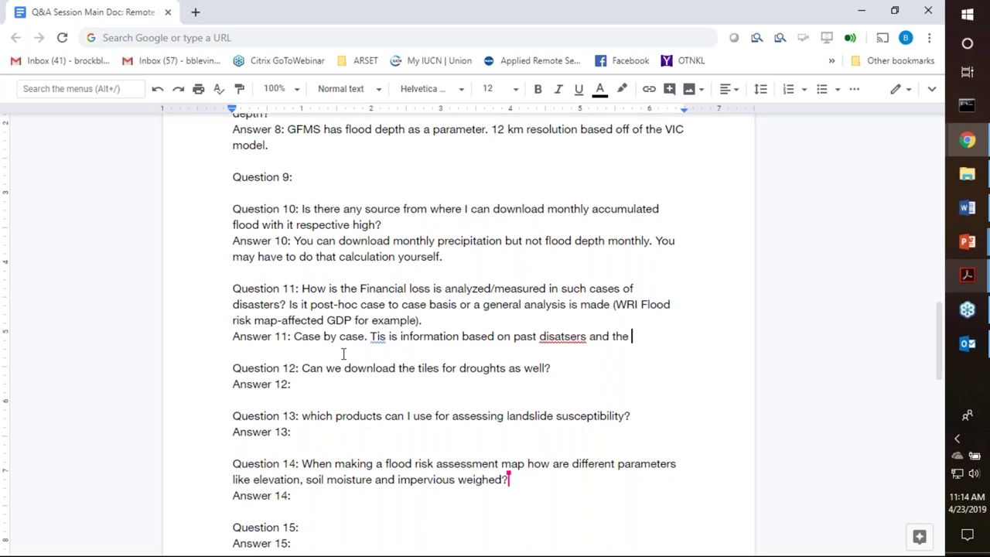
# Correct the spelling of "disasters" in Answer 11 and finish the sentence with "loss from those events."
pyautogui.rightClick(544, 340)
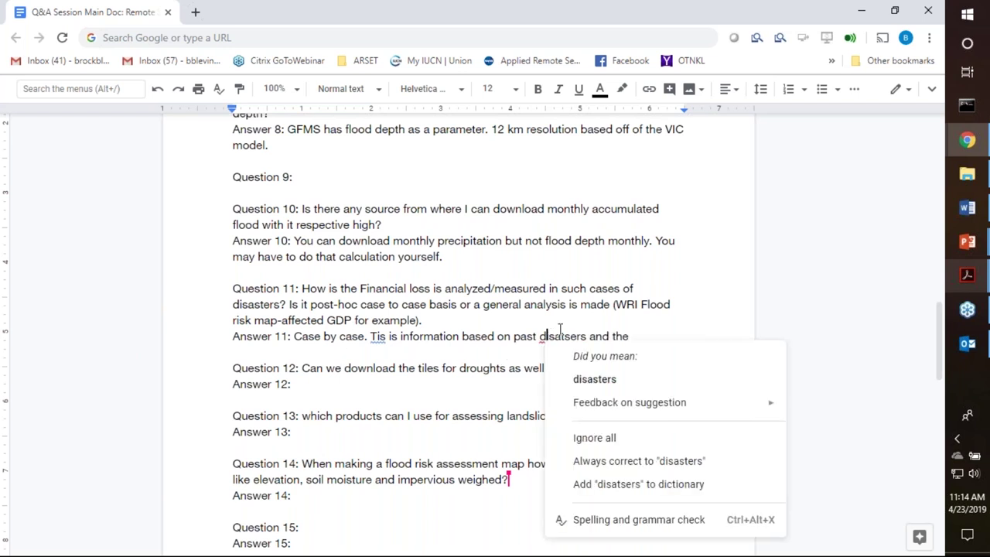
pyautogui.click(590, 379)
pyautogui.click(665, 340)
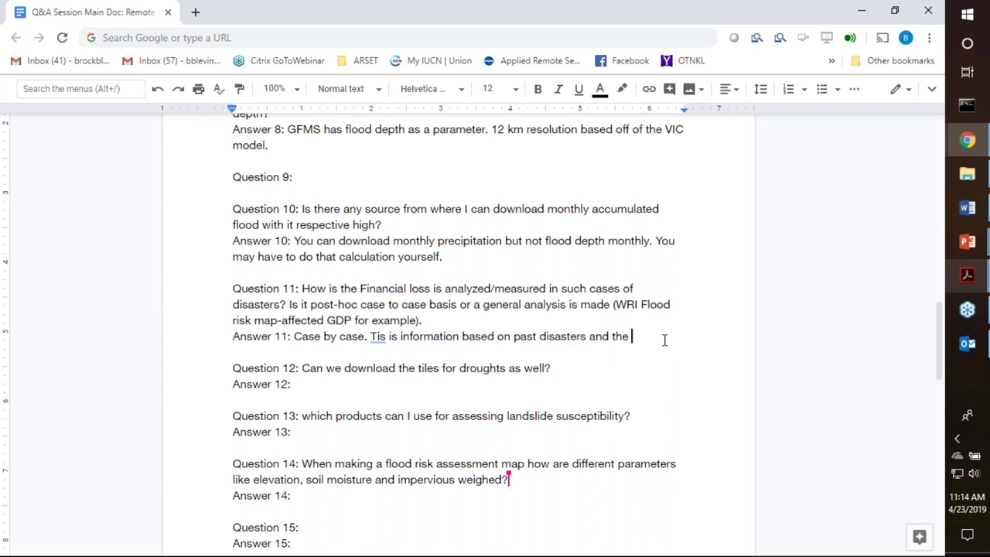
pyautogui.write('los')
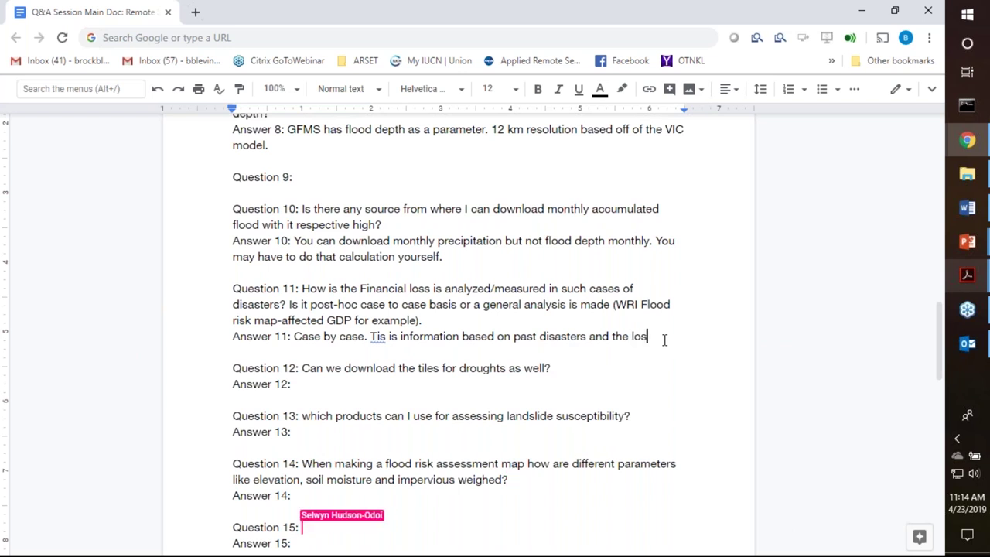
pyautogui.write('s from ')
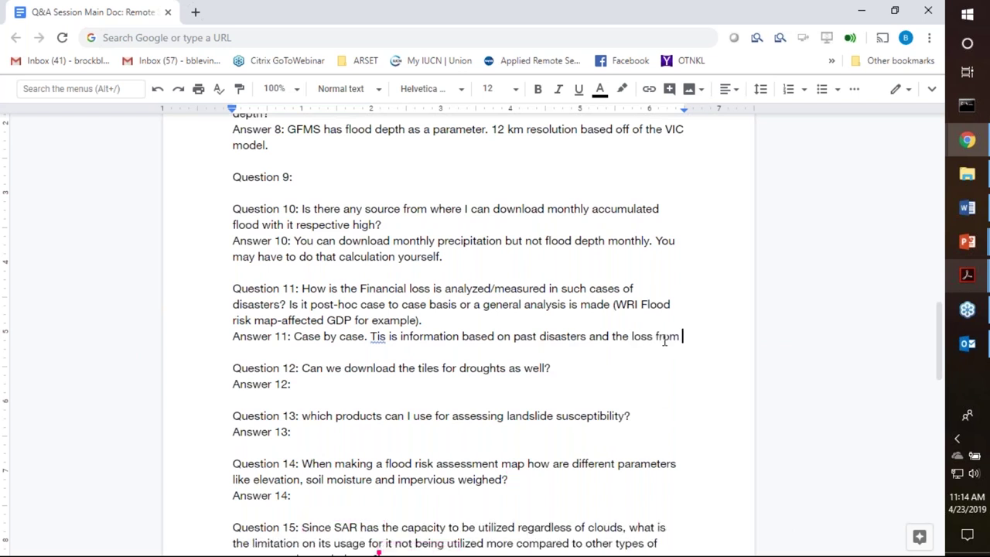
pyautogui.write('those events.')
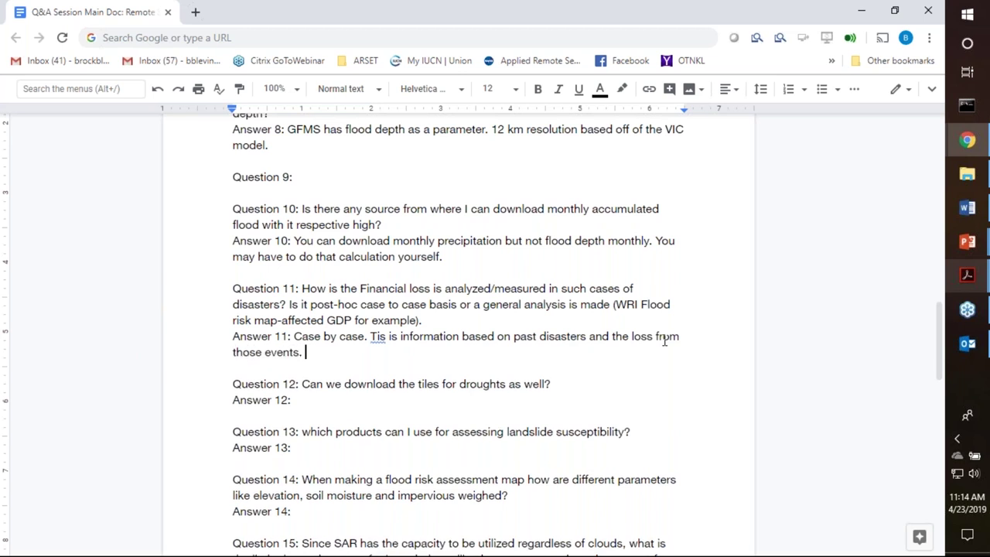
# Correct "Tis" to "This" in Answer 11 and extend its opening to "Case by case basis."
pyautogui.click(376, 337)
pyautogui.write('h')
pyautogui.click(367, 339)
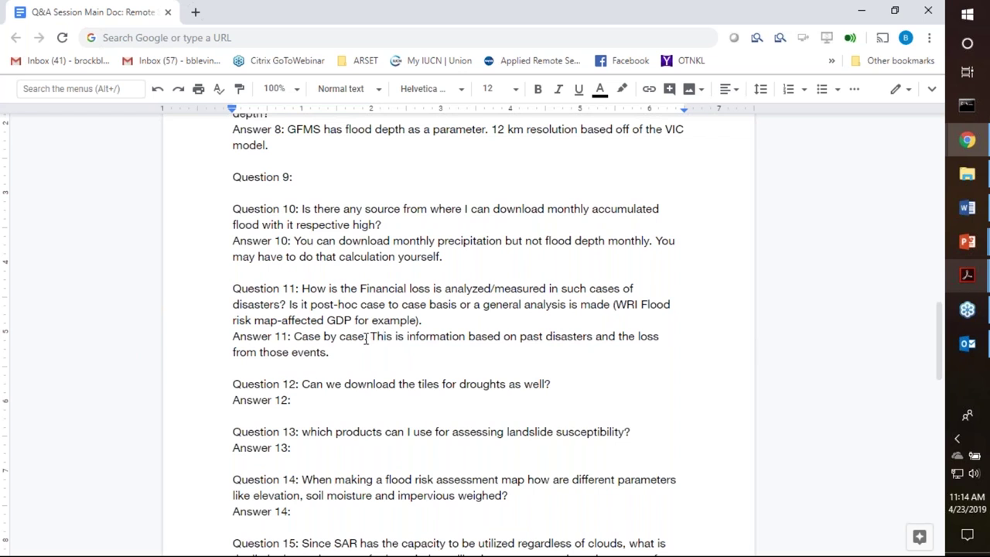
pyautogui.write('basis.')
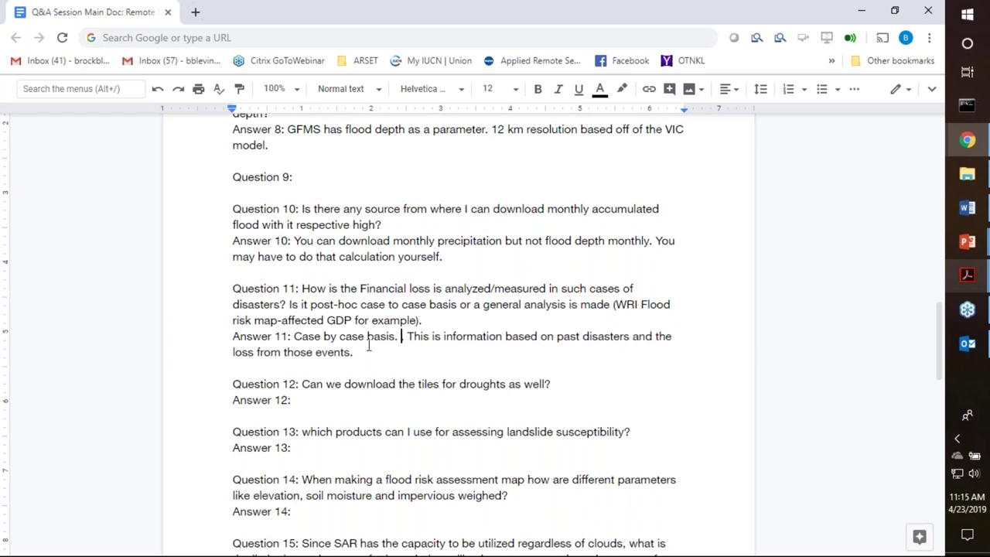
pyautogui.press('BackSpace')
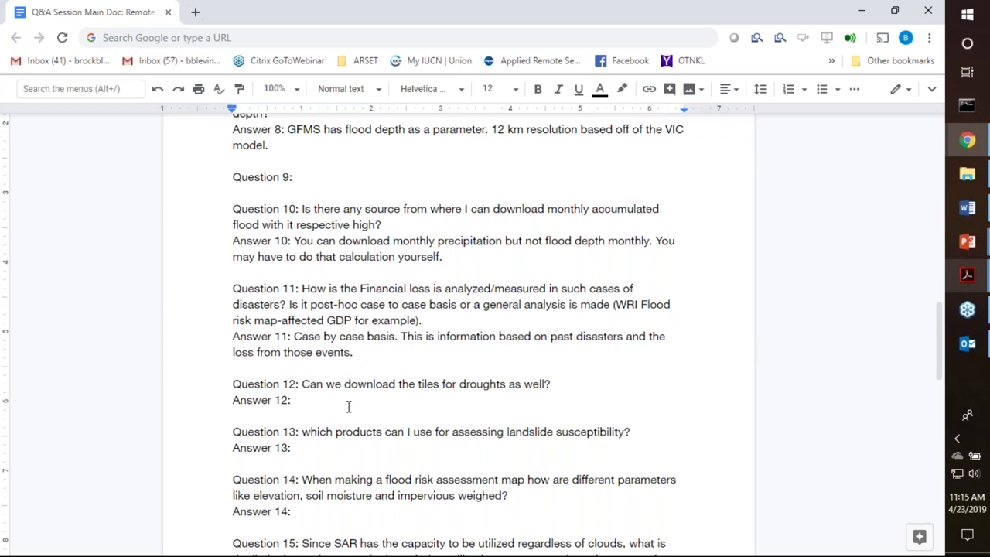
# Answer Question 12 with "For the US, there is the US Drought Monitor."
pyautogui.scroll(-3, 347, 406)
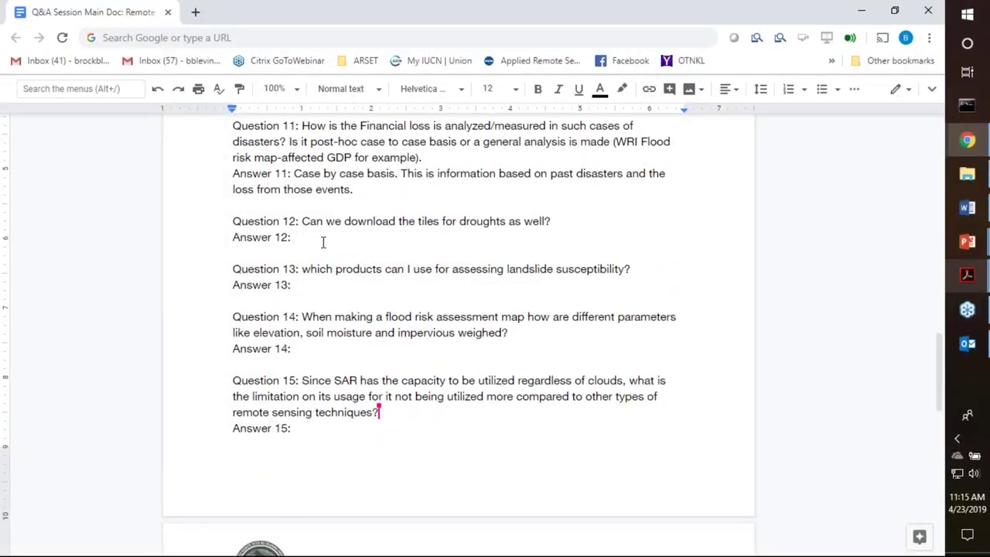
pyautogui.write('For the uS, there i')
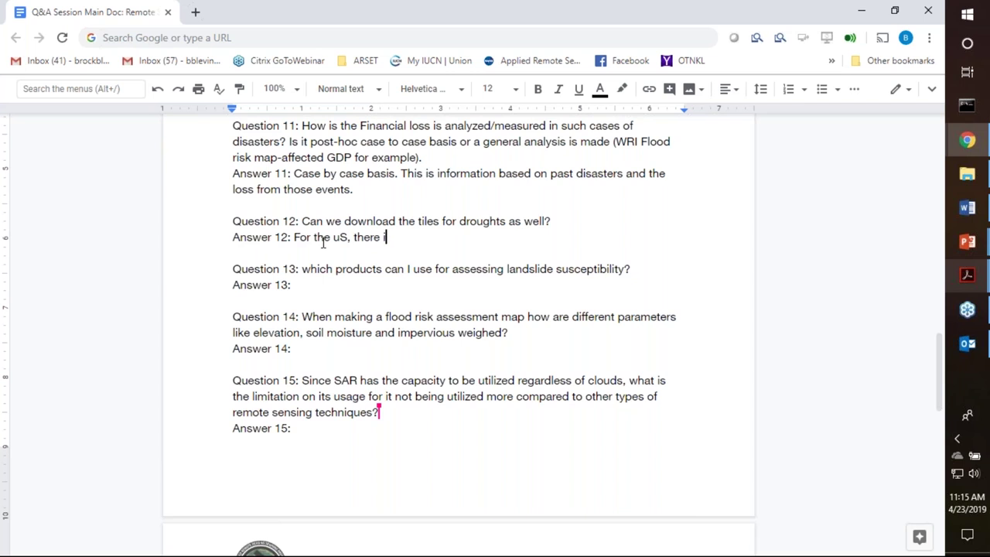
pyautogui.write('s the US Drought mon')
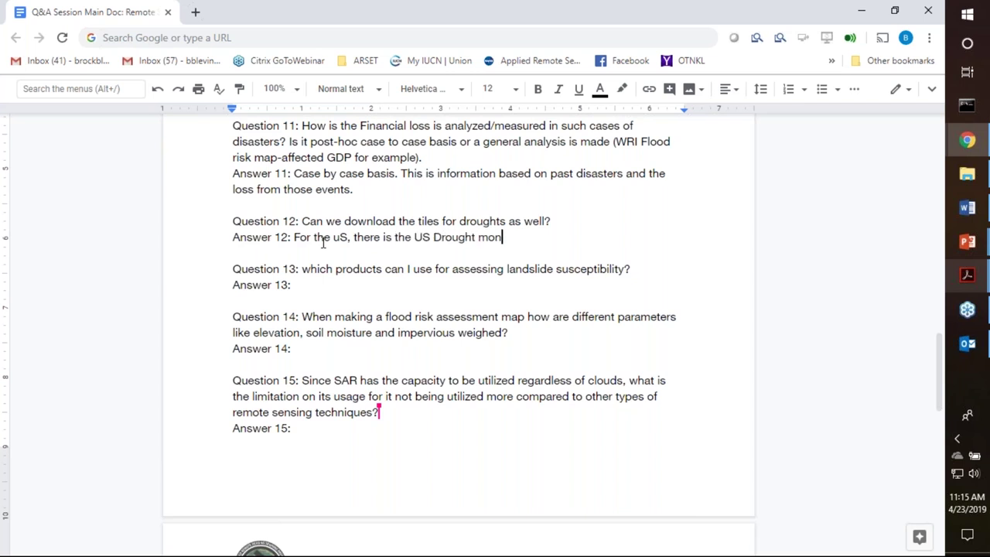
pyautogui.press('BackSpace')
pyautogui.press('BackSpace')
pyautogui.press('BackSpace')
pyautogui.write('Monitor.')
pyautogui.click(336, 237)
pyautogui.press('BackSpace')
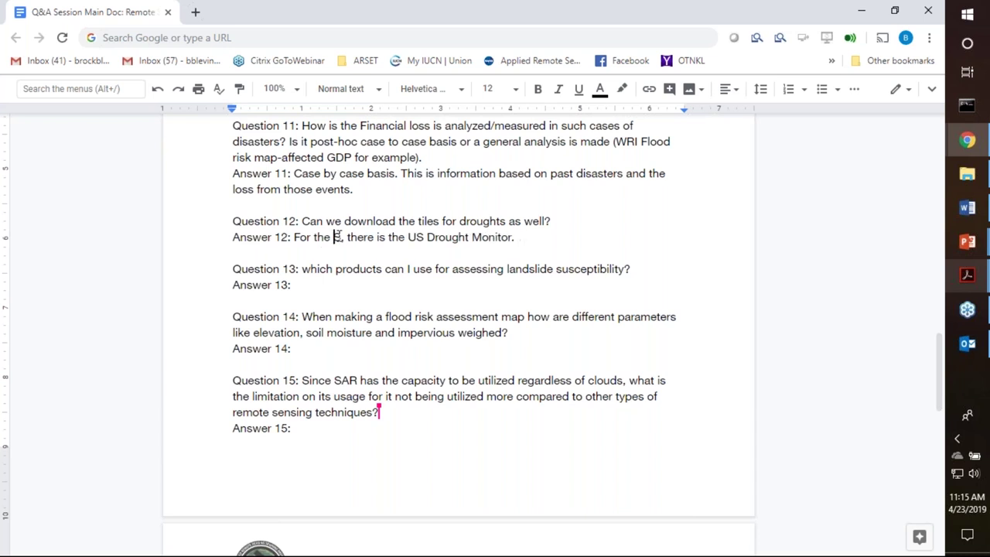
pyautogui.write('U')
# Extend the end of the Answer 12 sentence with "that can be downloaded."
pyautogui.click(553, 237)
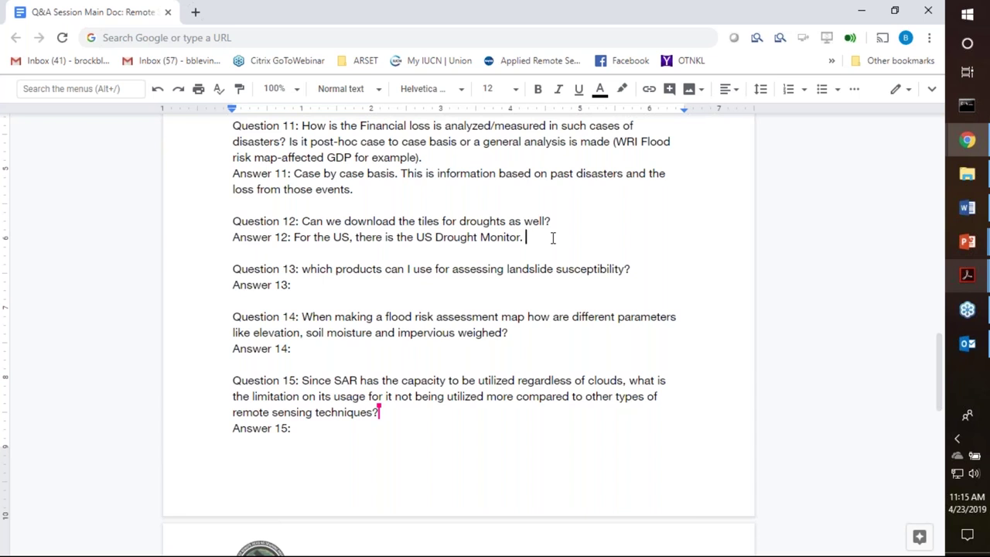
pyautogui.scroll(1, 659, 271)
pyautogui.press('BackSpace')
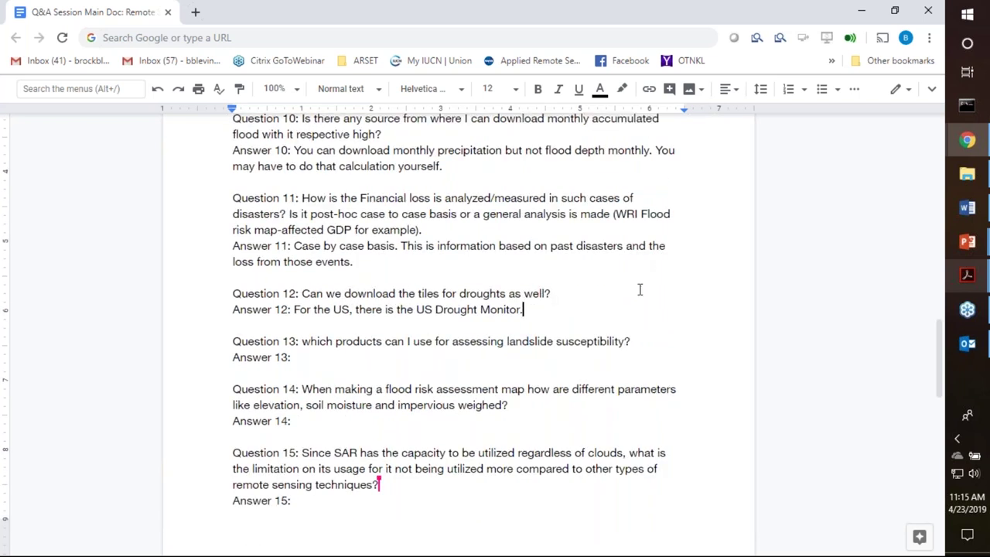
pyautogui.press('BackSpace')
pyautogui.write('that can be downloads')
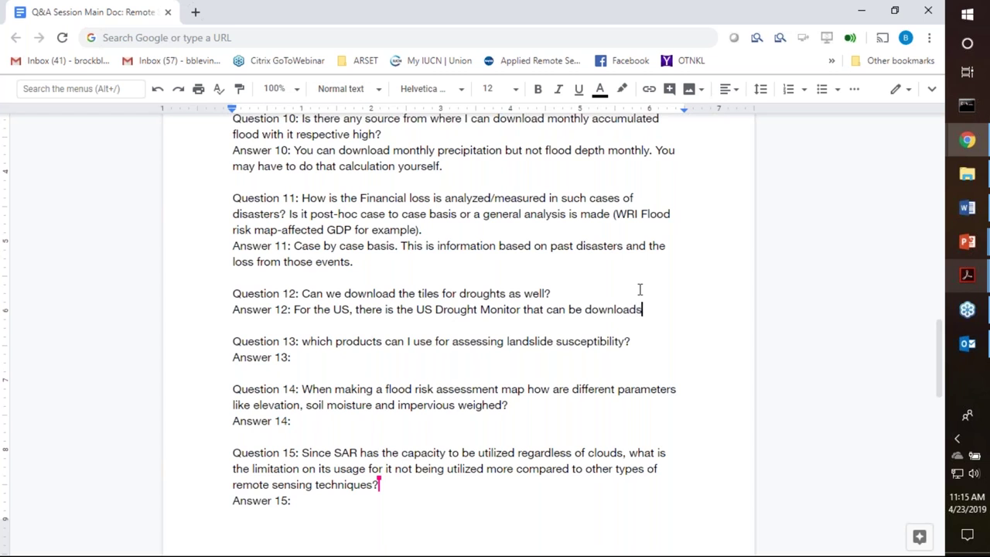
pyautogui.press('BackSpace')
pyautogui.write('ed.')
# Answer Question 13 with "We will cover that in detail in Session 3, next week (April 30th)."
pyautogui.scroll(1, 638, 286)
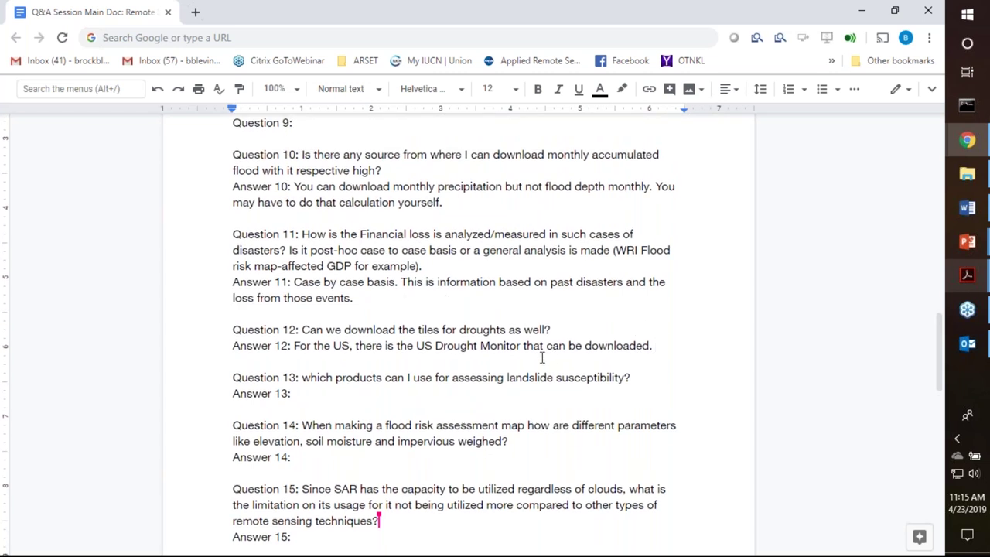
pyautogui.scroll(-3, 542, 357)
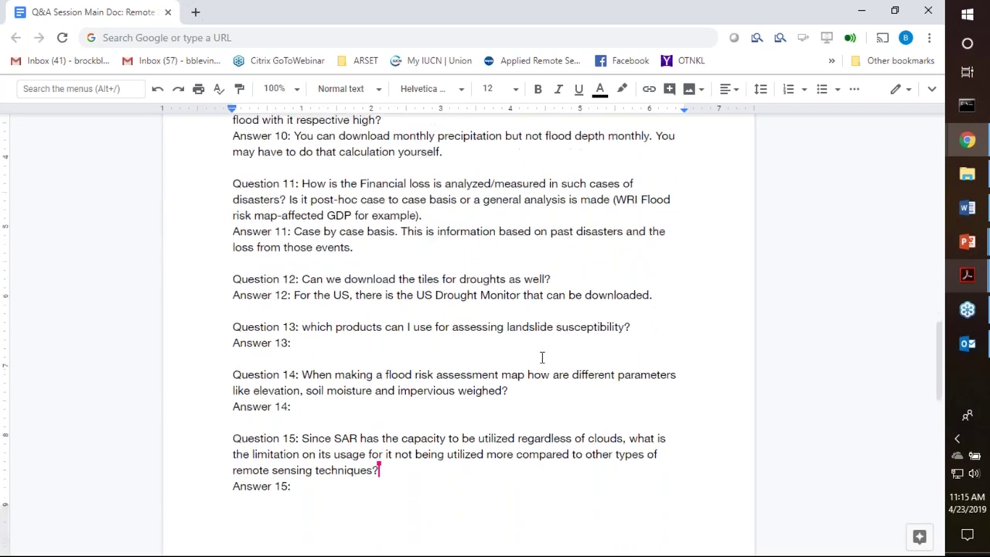
pyautogui.click(322, 264)
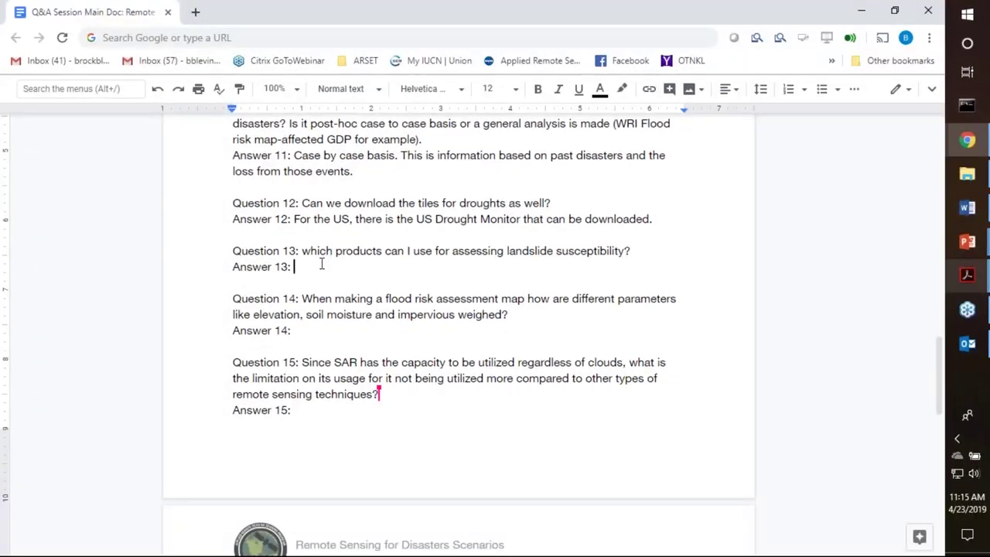
pyautogui.write('We wuold')
pyautogui.press('BackSpace')
pyautogui.press('BackSpace')
pyautogui.press('BackSpace')
pyautogui.press('BackSpace')
pyautogui.write('ill cover that')
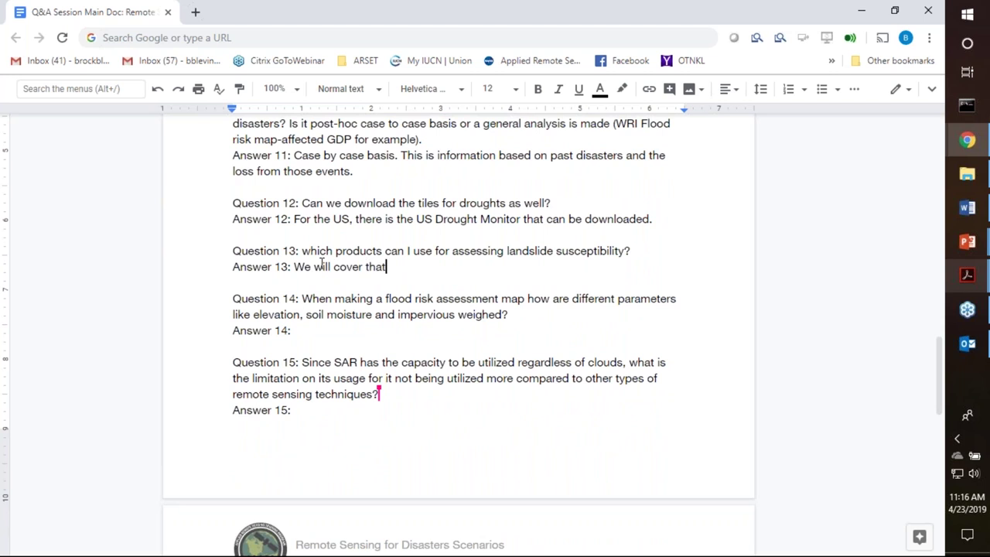
pyautogui.write(' in detail in Session 3 ')
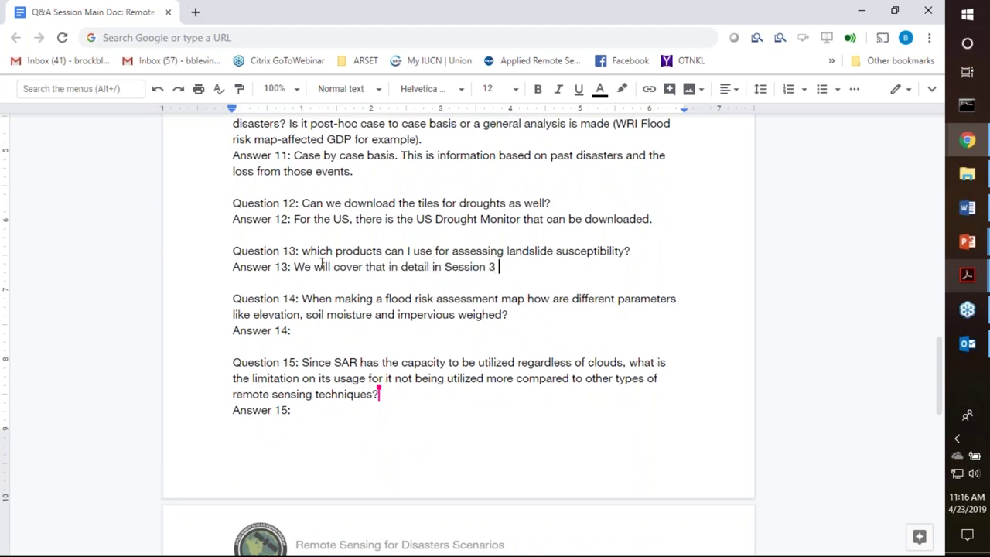
pyautogui.write('next week (April 30th).')
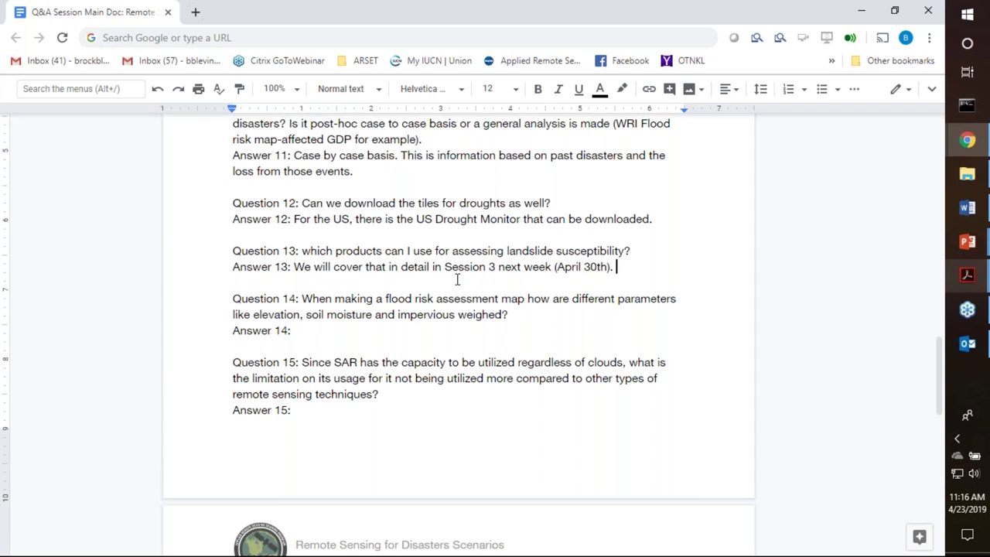
pyautogui.click(496, 269)
pyautogui.write(',')
# Answer Question 14 with "WRI may have references on weight."
pyautogui.click(360, 329)
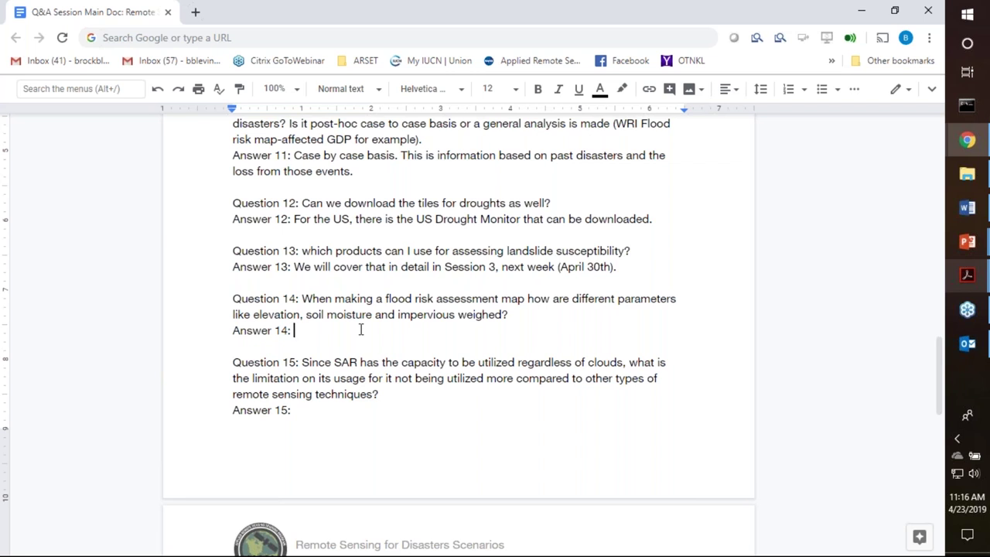
pyautogui.write('WRI may have refer')
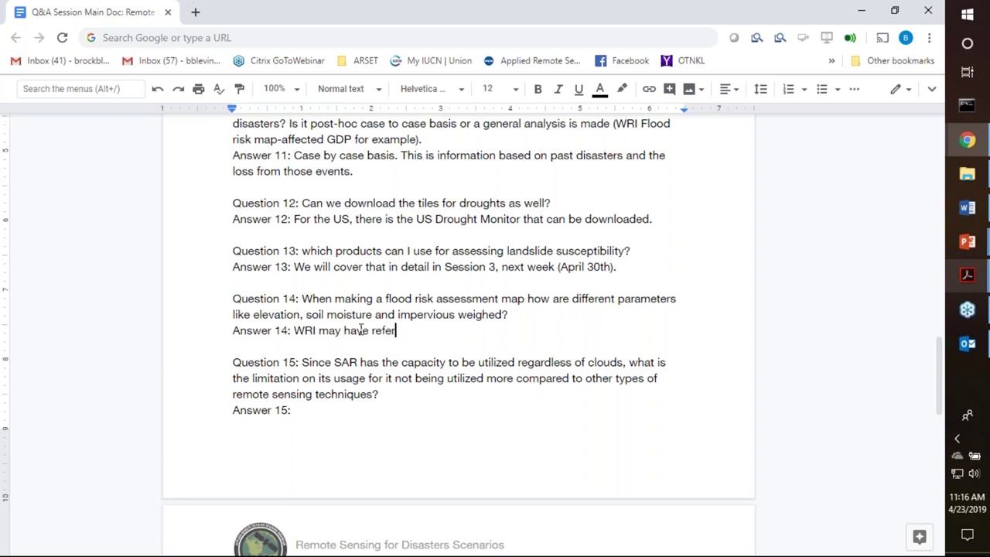
pyautogui.write('enced on weight.')
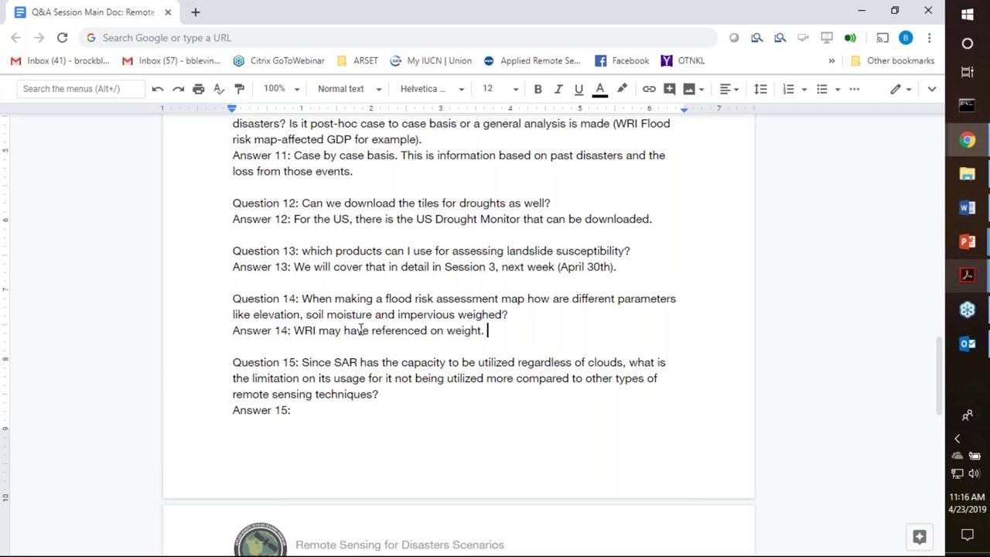
pyautogui.click(430, 331)
pyautogui.press('BackSpace')
pyautogui.press('BackSpace')
pyautogui.write('s')
# Begin Answer 15 with "The temporal repeats and lack of free data (until recently with Sentinel 1)"
pyautogui.click(434, 395)
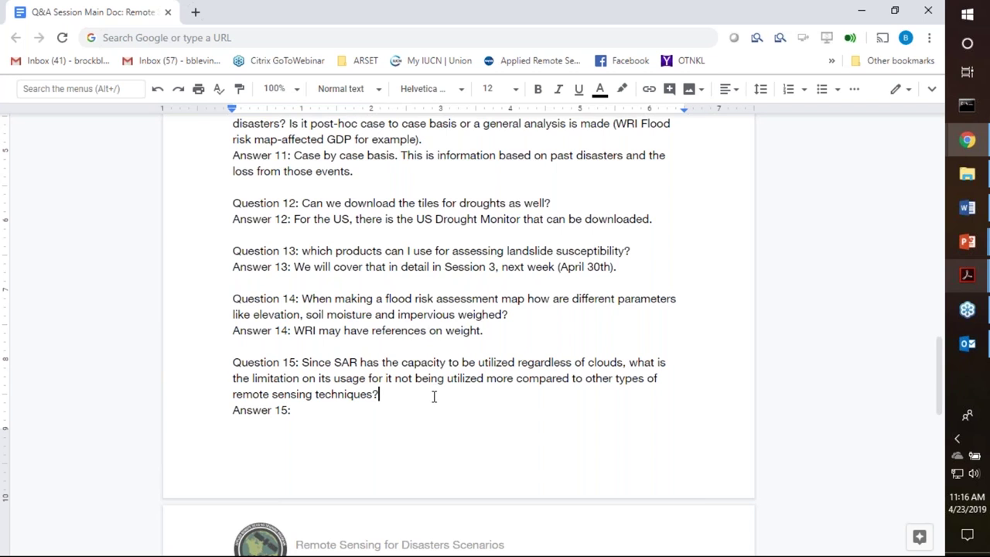
pyautogui.scroll(-2, 433, 398)
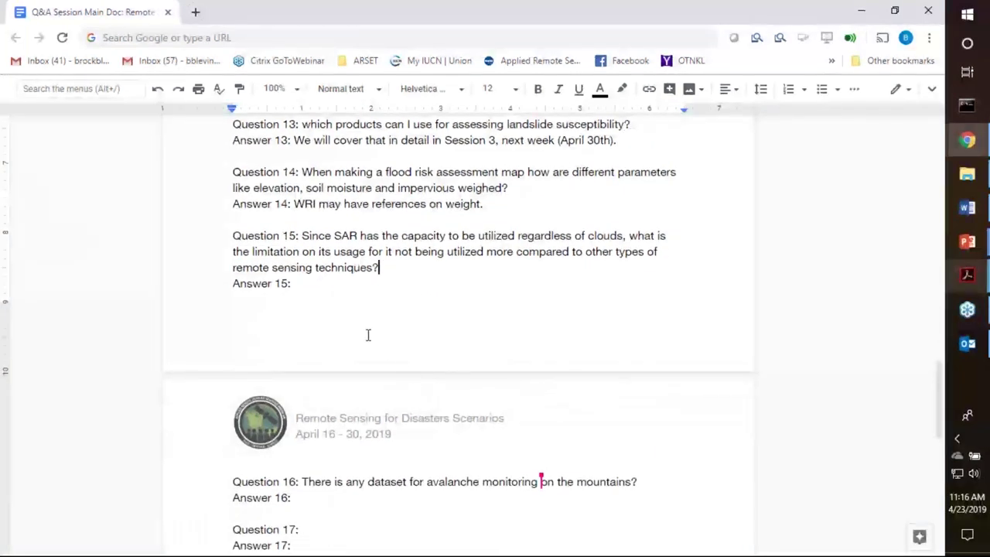
pyautogui.click(339, 286)
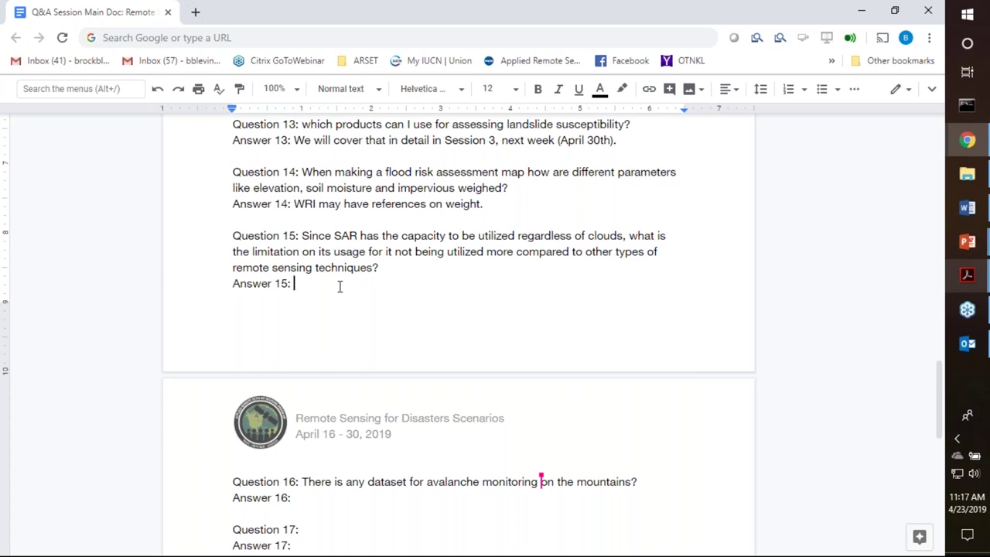
pyautogui.write('The temporal repeats ')
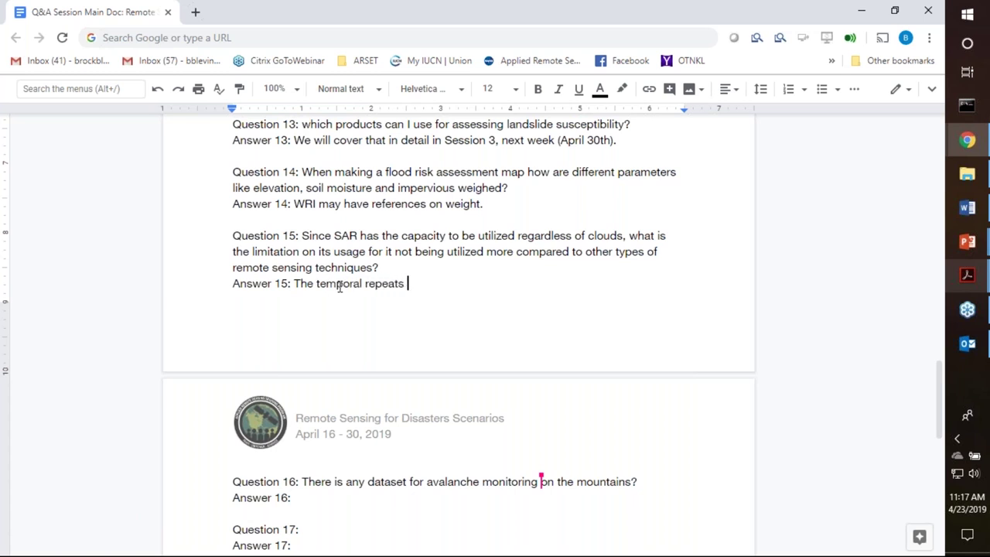
pyautogui.write('and lack of free data ')
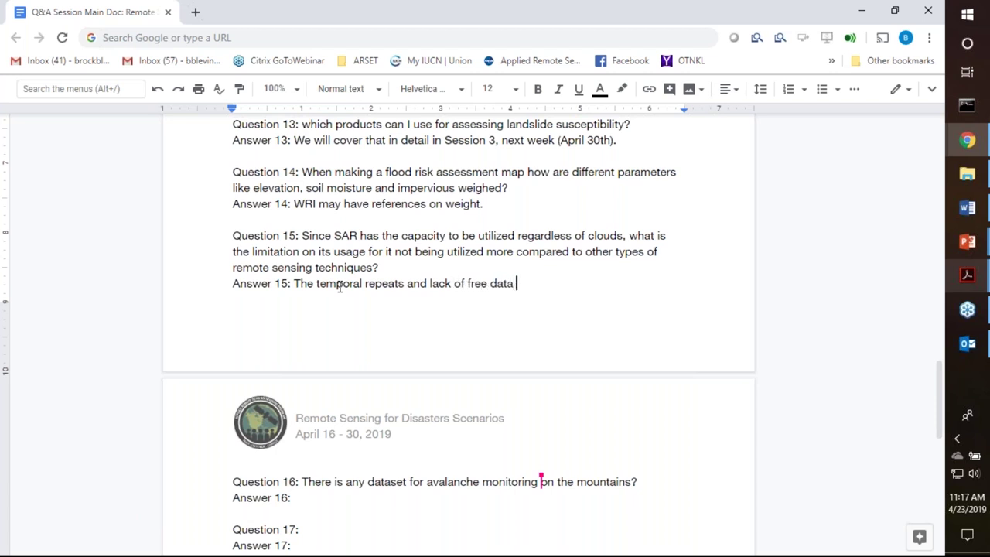
pyautogui.write('(iuntil')
pyautogui.write('recently wi')
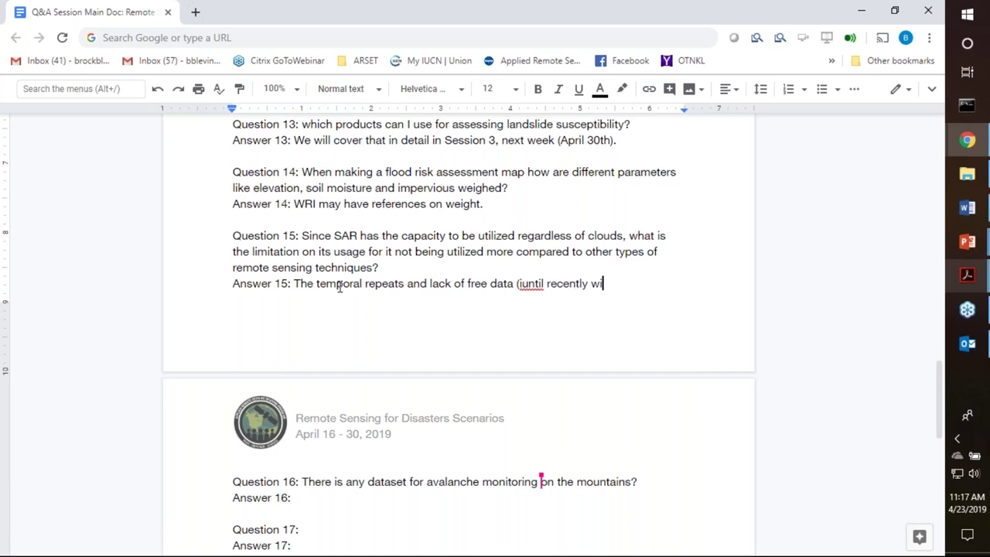
pyautogui.write('th Sentinel 1)')
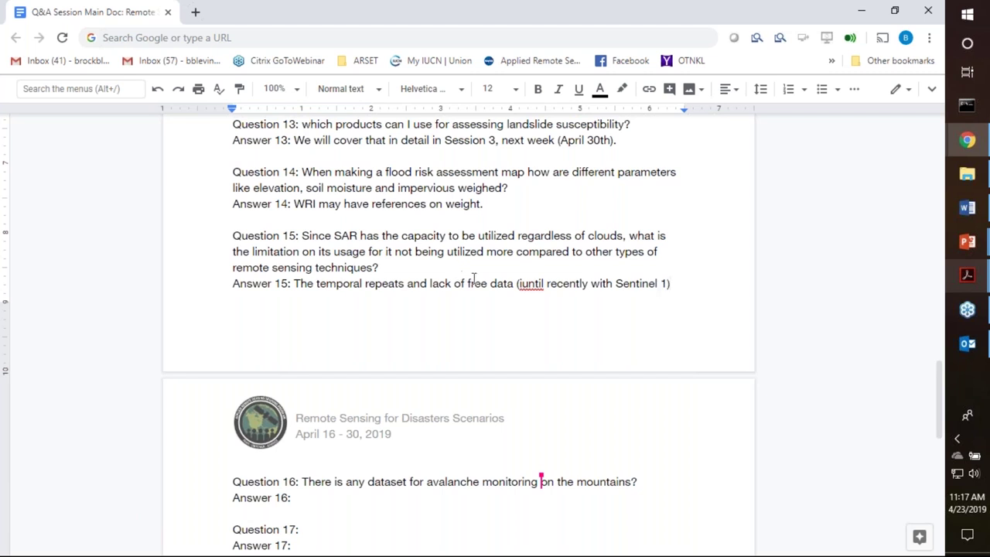
pyautogui.click(523, 286)
pyautogui.press('BackSpace')
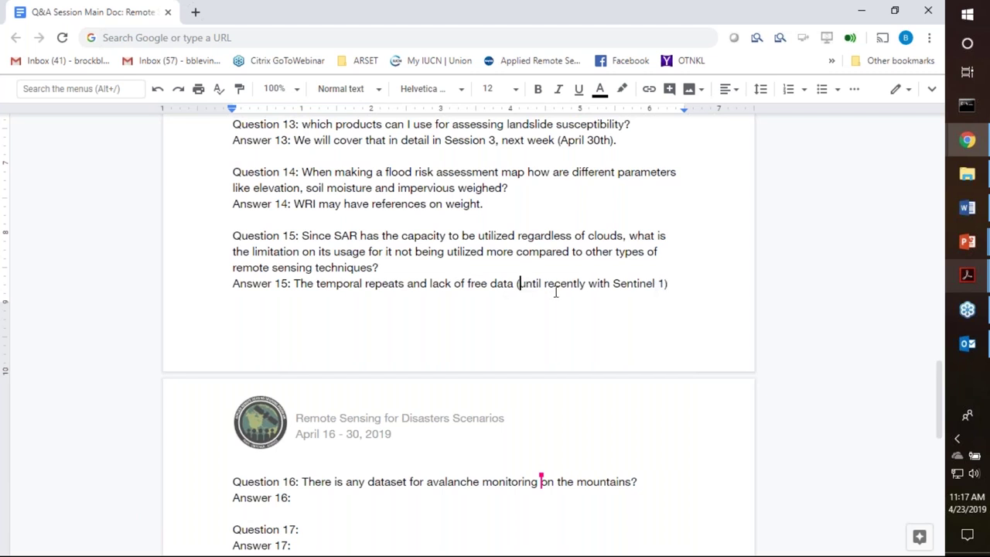
# End the first sentence of Answer 15 with a period and add "There is a 12 to 5 day repeat for Sentinel."
pyautogui.click(676, 285)
pyautogui.write('. There is a ')
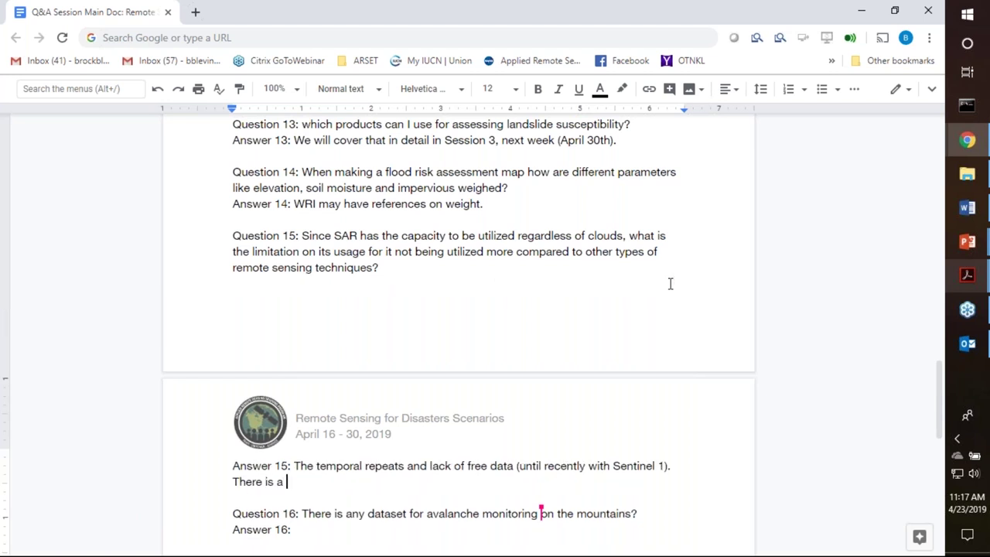
pyautogui.write('12 to 5 day repeat for')
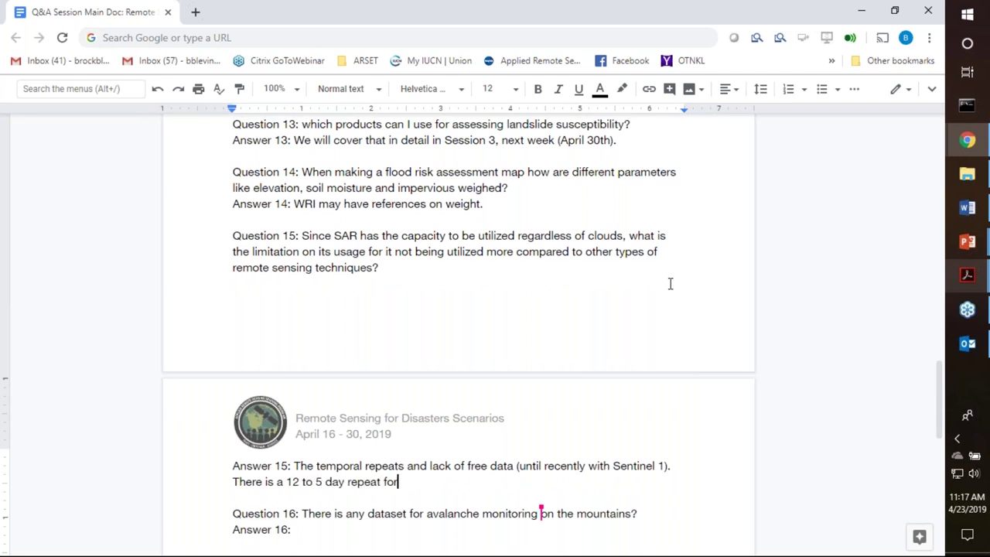
pyautogui.write(' Sentinel.')
# Start Question 17 with "For Pakistan, where can I find"
pyautogui.scroll(-5, 673, 285)
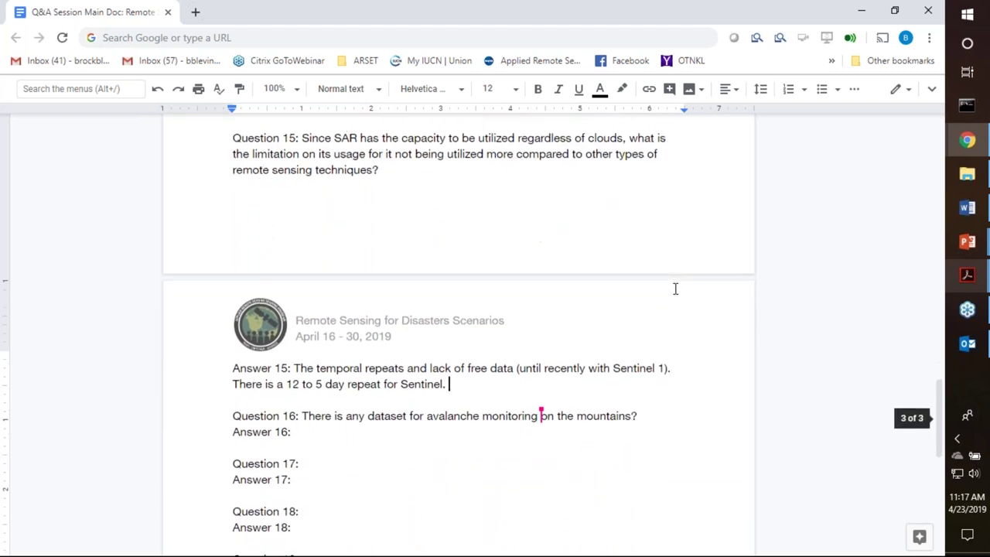
pyautogui.scroll(1, 675, 285)
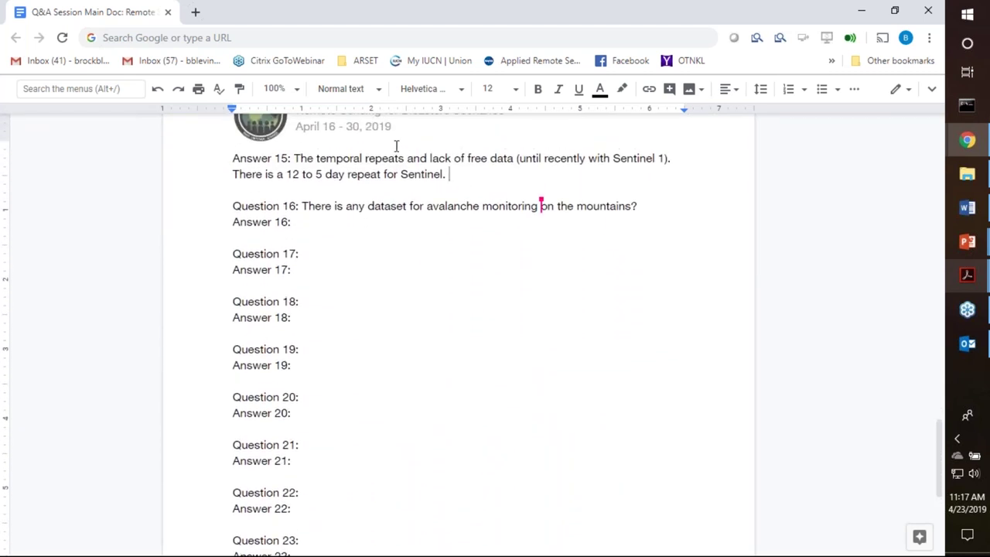
pyautogui.click(305, 222)
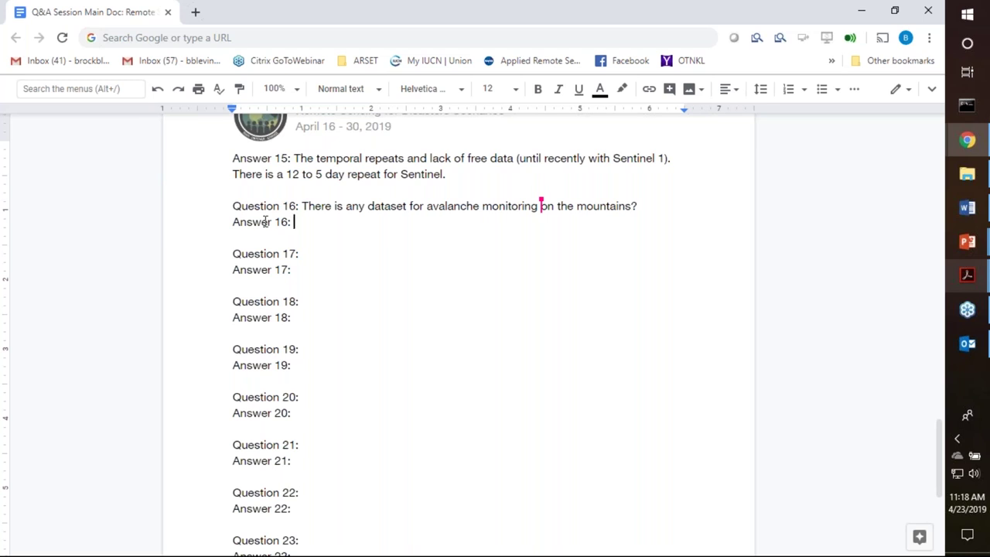
pyautogui.click(967, 241)
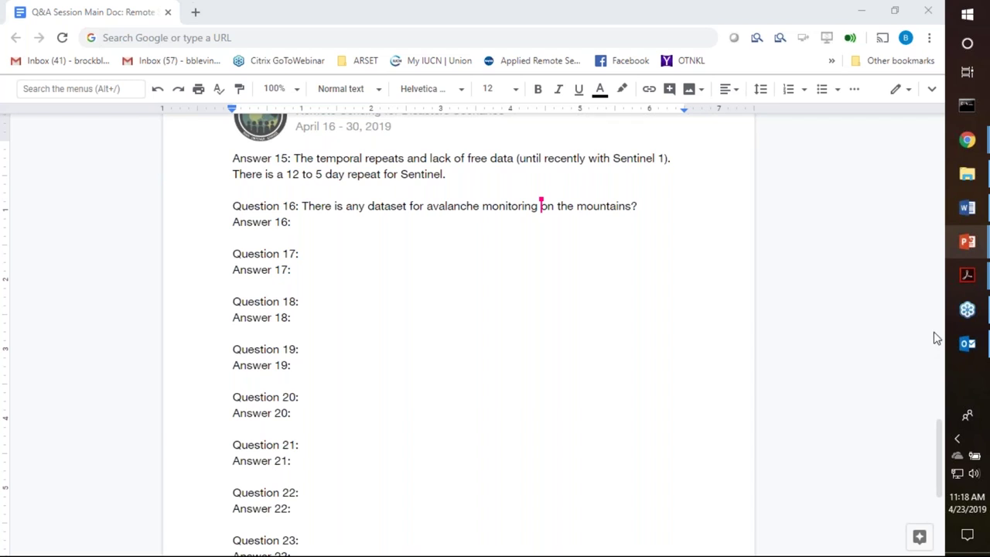
pyautogui.click(371, 256)
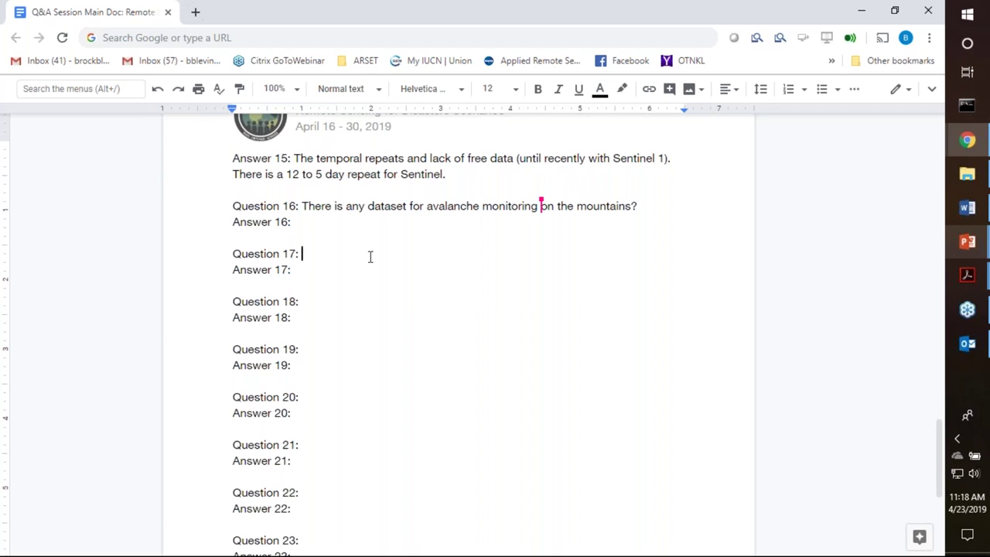
pyautogui.write('For Pakistan, where can I ')
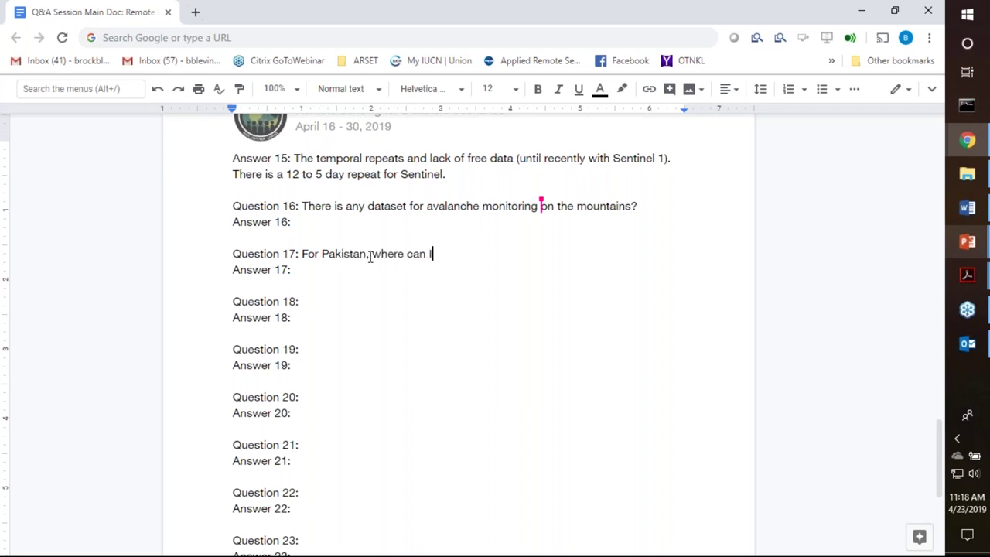
pyautogui.write('find')
# Answer Question 17 with "Worldview and NSIDC will have global data on Soil Moisture."
pyautogui.click(356, 269)
pyautogui.write('Worldv')
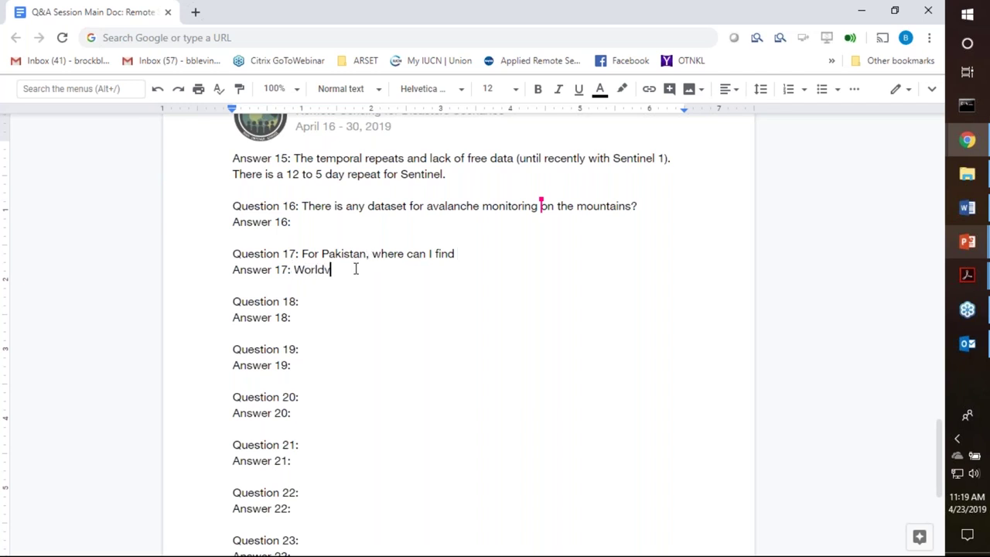
pyautogui.write('iew and NSIDC will have gl')
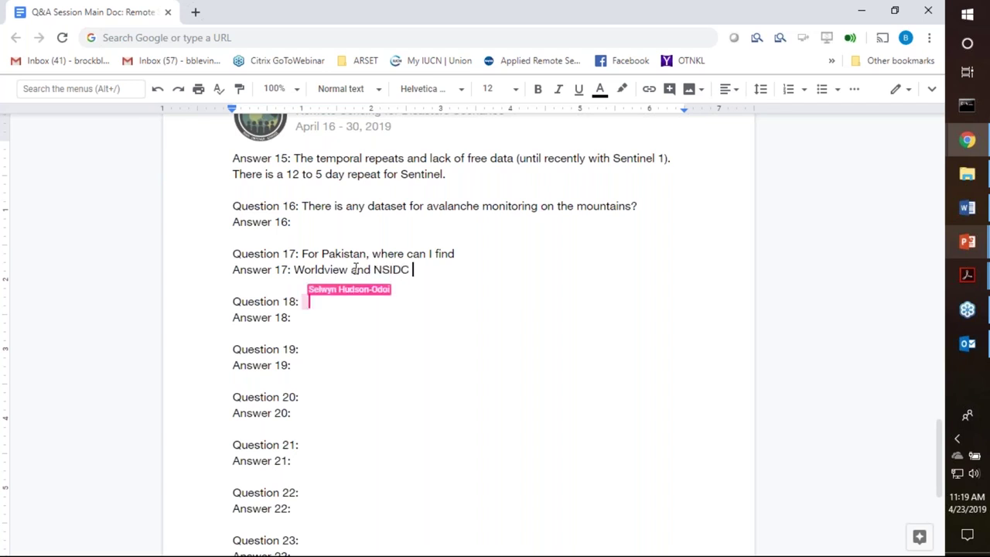
pyautogui.write('ob')
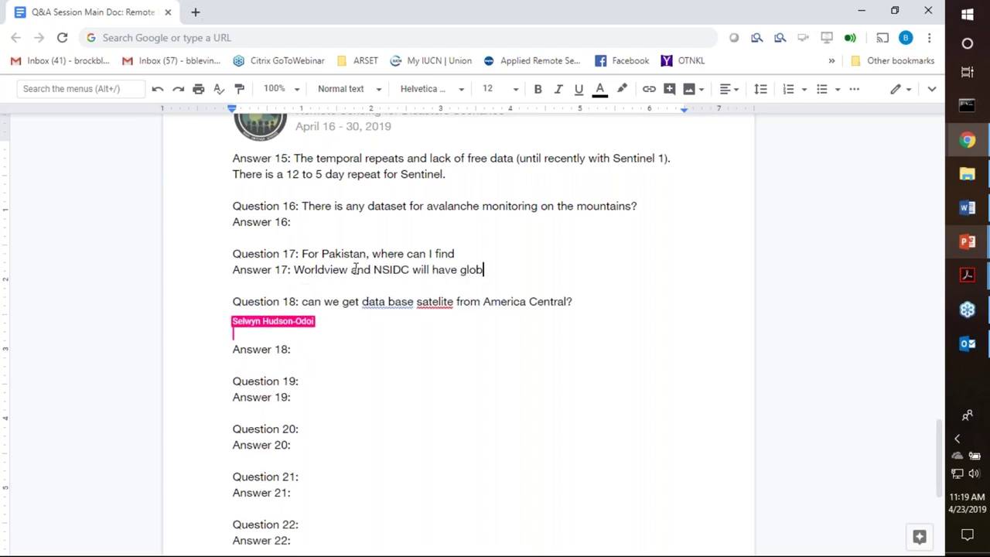
pyautogui.write('al data ')
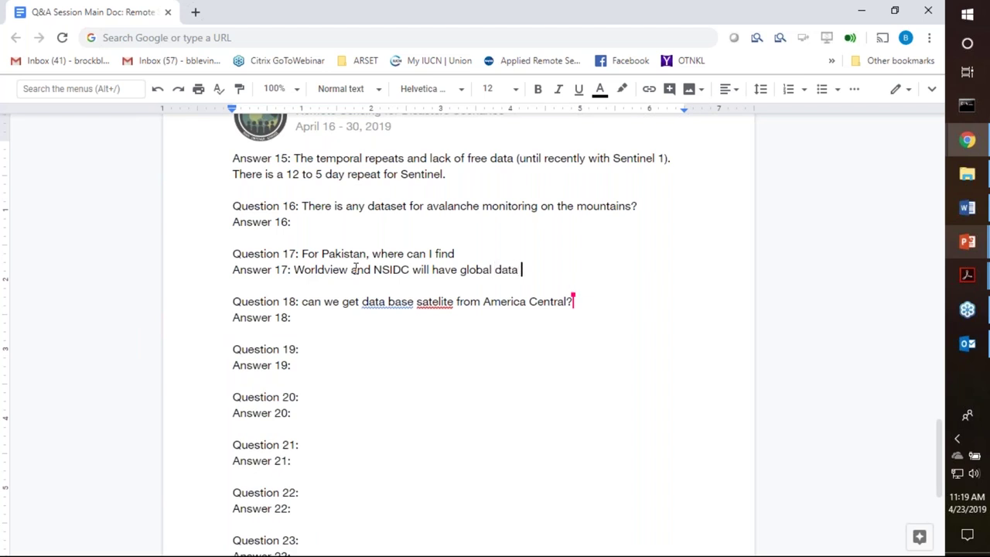
pyautogui.write('on S')
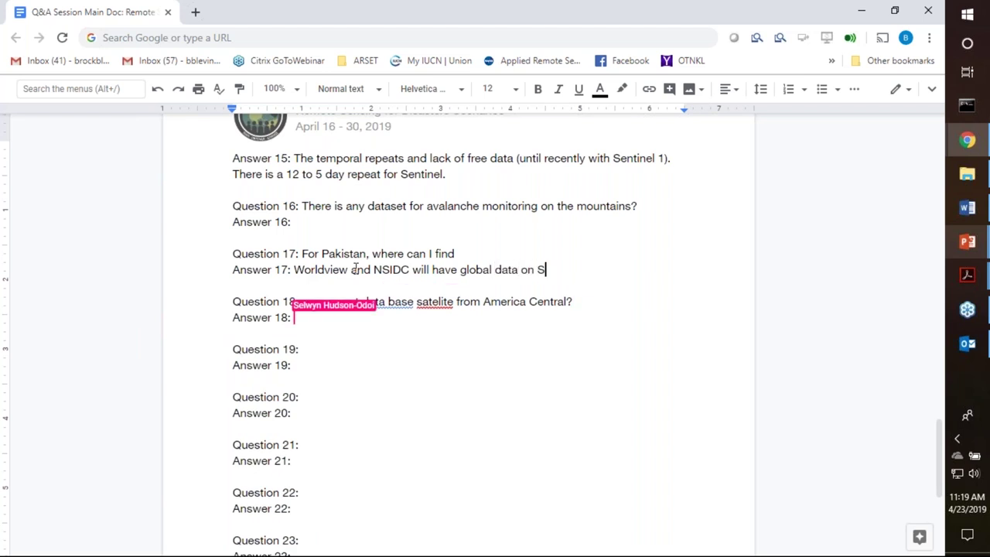
pyautogui.write('oil Moisture.')
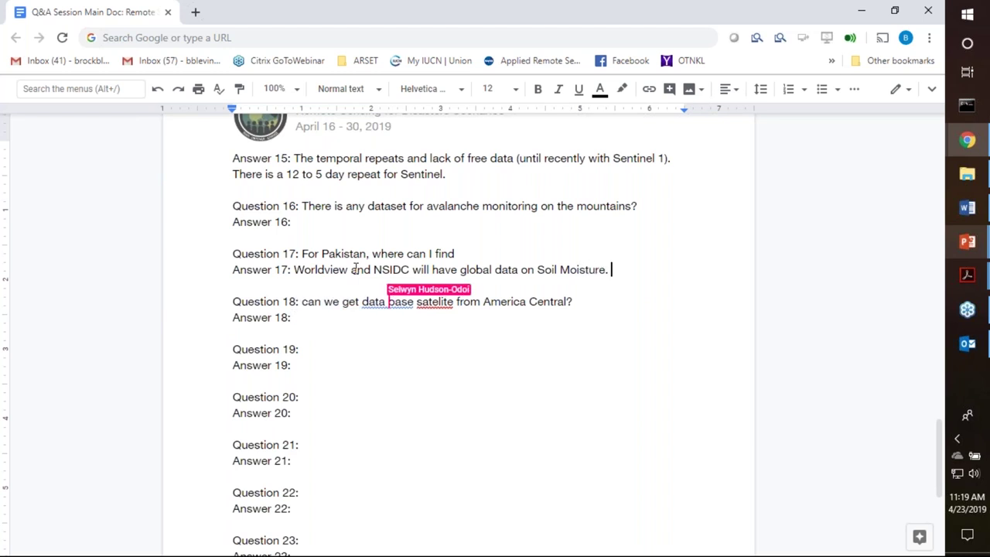
# Complete the wording of Question 17 with "soil moisture data?"
pyautogui.click(474, 253)
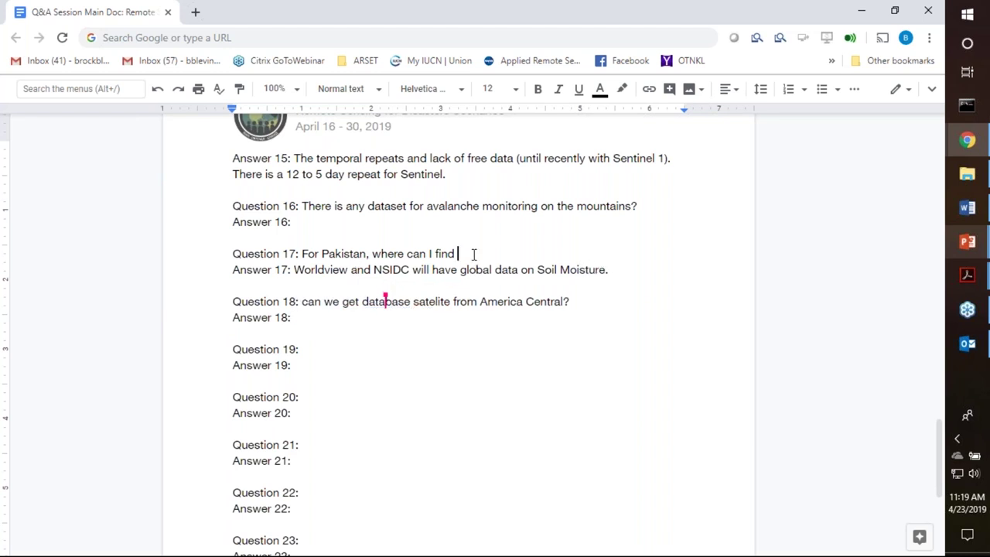
pyautogui.write('soil mois')
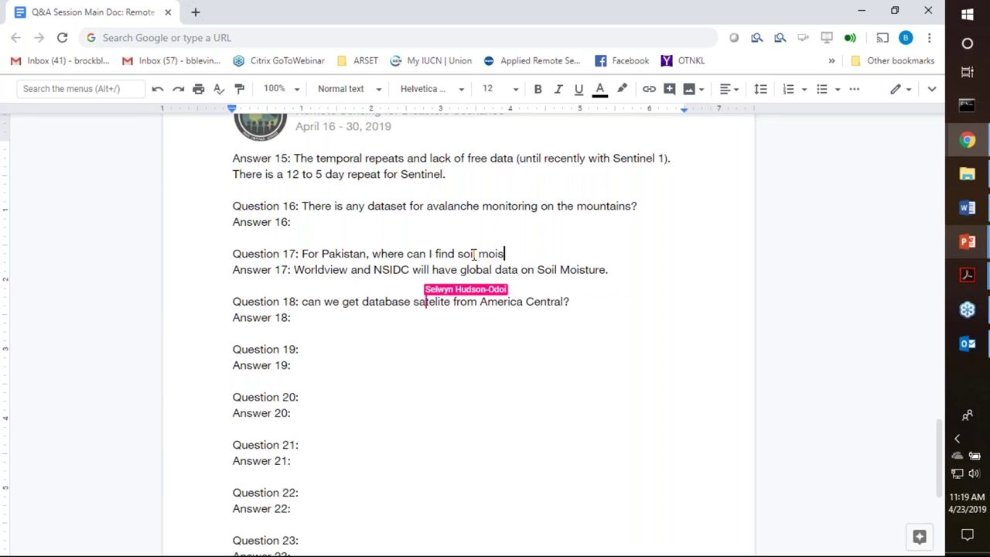
pyautogui.write('ture data')
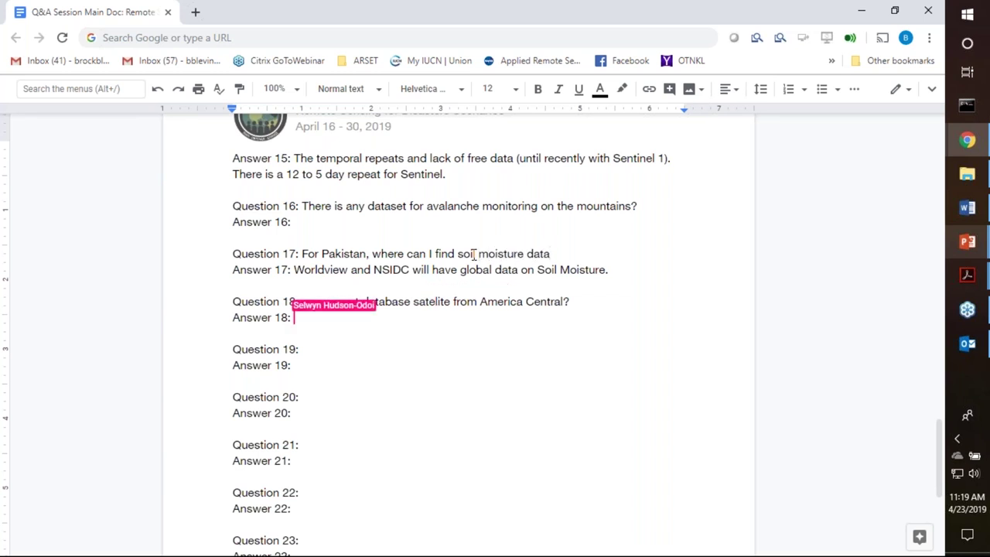
pyautogui.write('?')
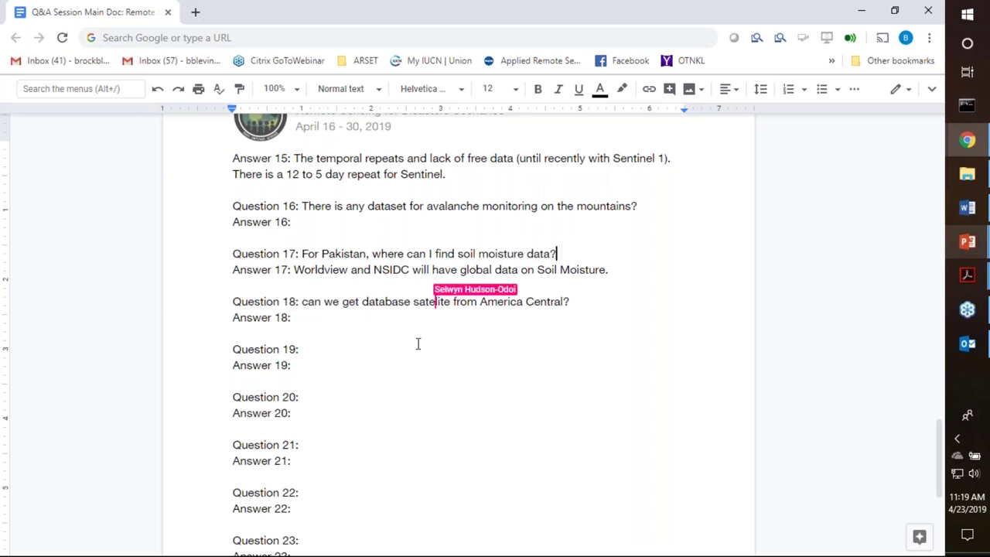
# Capitalize the first word of Question 18 as "Can"
pyautogui.click(417, 343)
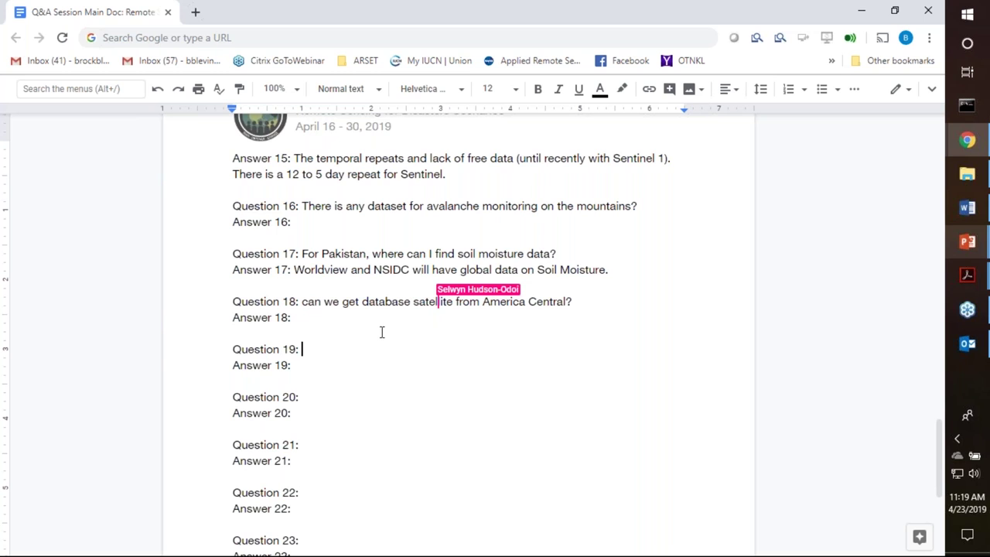
pyautogui.click(329, 317)
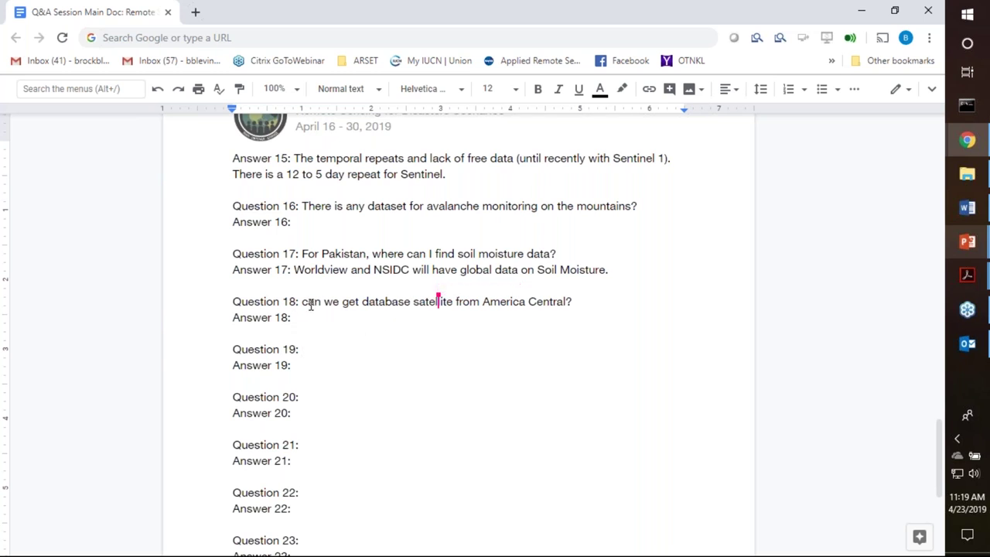
pyautogui.click(310, 303)
pyautogui.press('BackSpace')
pyautogui.write('C')
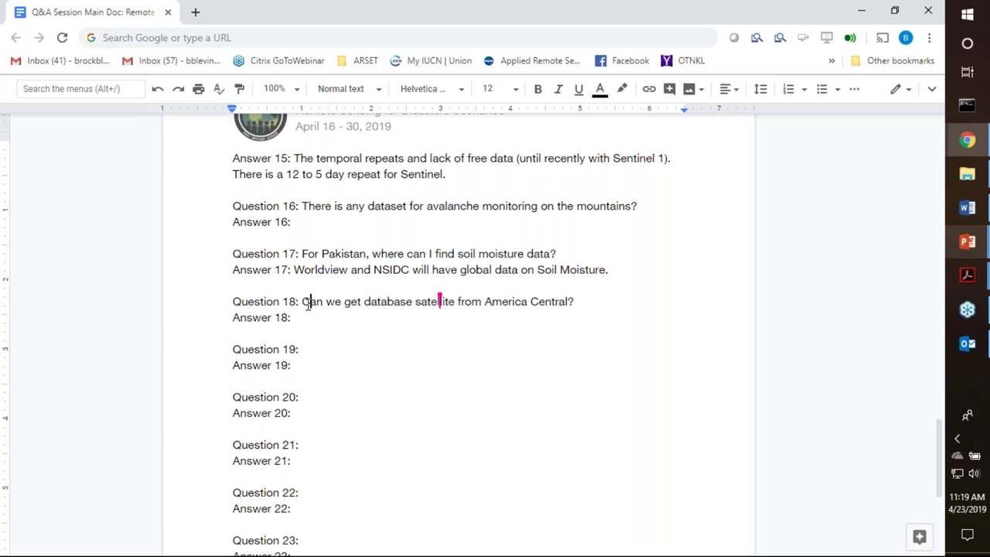
# Answer Question 18 with "The products presented today are global so yes.", correcting the misspelled word "products"
pyautogui.click(353, 319)
pyautogui.write('The prodcuts pres')
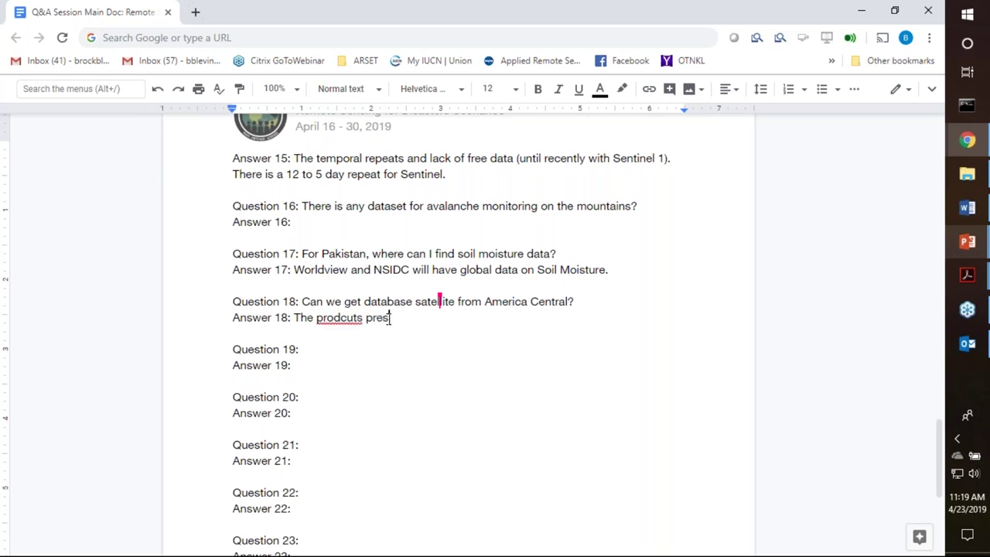
pyautogui.write('entted')
pyautogui.press('BackSpace')
pyautogui.press('BackSpace')
pyautogui.press('BackSpace')
pyautogui.press('BackSpace')
pyautogui.write('ted today are ')
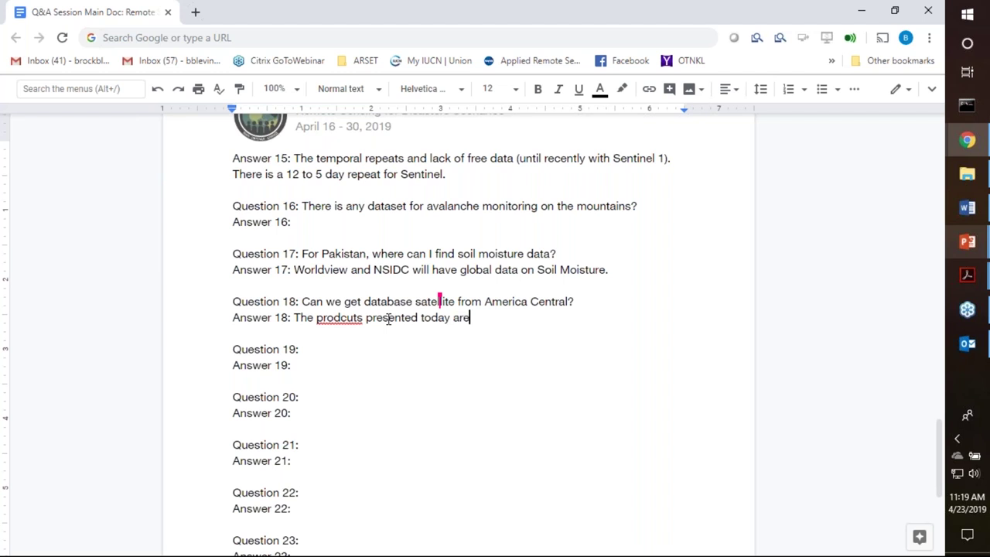
pyautogui.write('global d')
pyautogui.press('BackSpace')
pyautogui.press('BackSpace')
pyautogui.write('so yes.')
pyautogui.rightClick(339, 319)
pyautogui.click(386, 359)
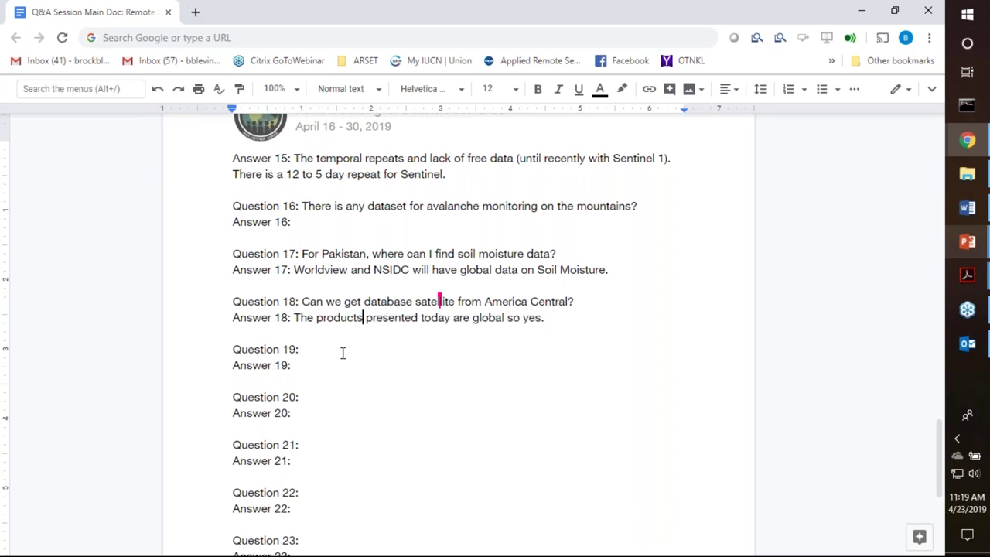
pyautogui.click(342, 353)
pyautogui.click(474, 389)
pyautogui.click(367, 353)
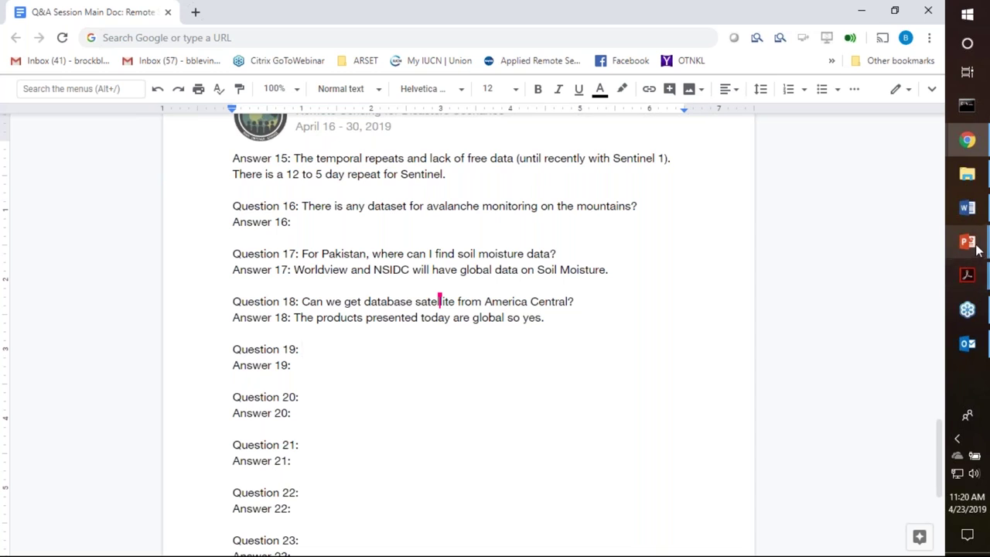